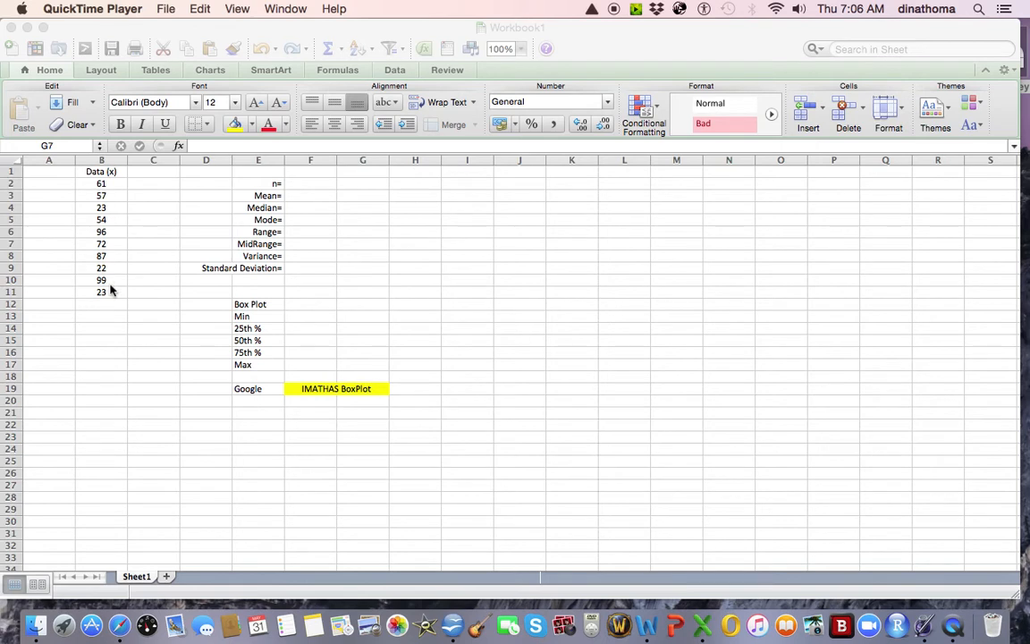
Calculate n in cell F2 with the COUNT function over the data range B2:B11.
left_click(313, 189)
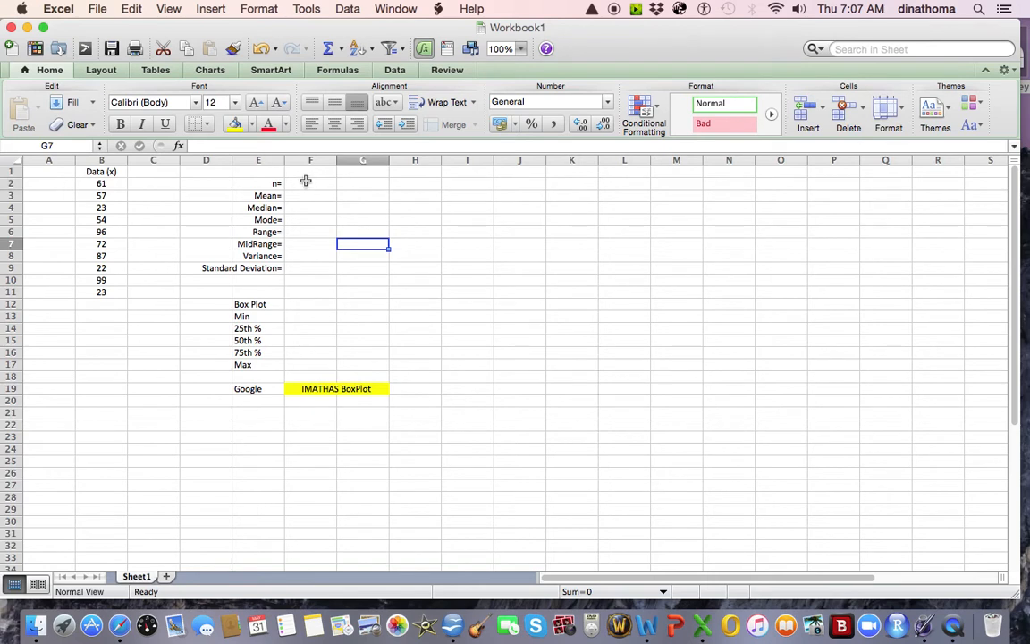
left_click(306, 180)
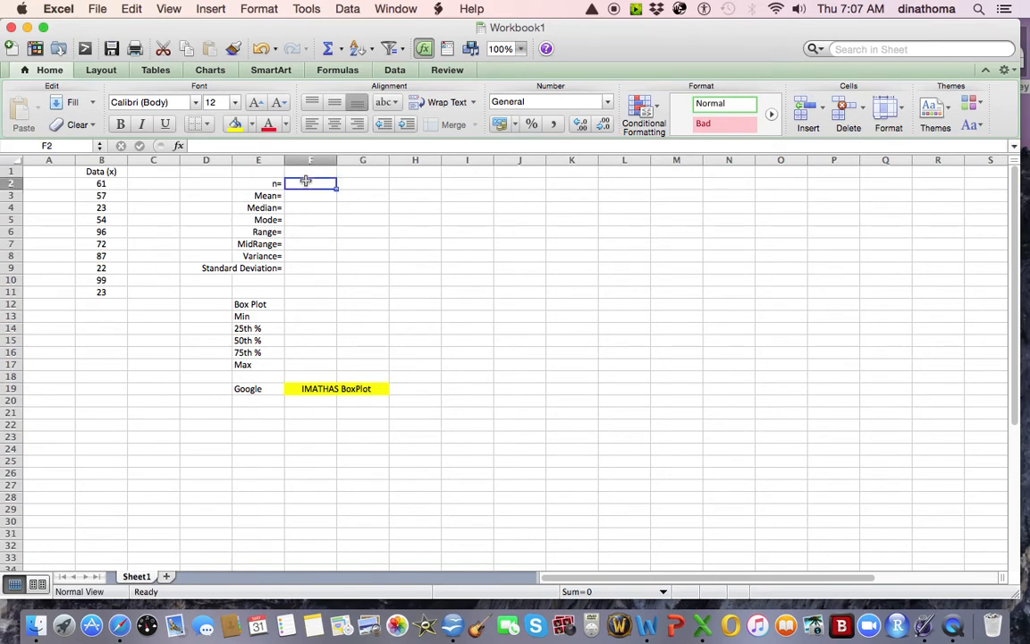
type("=cou")
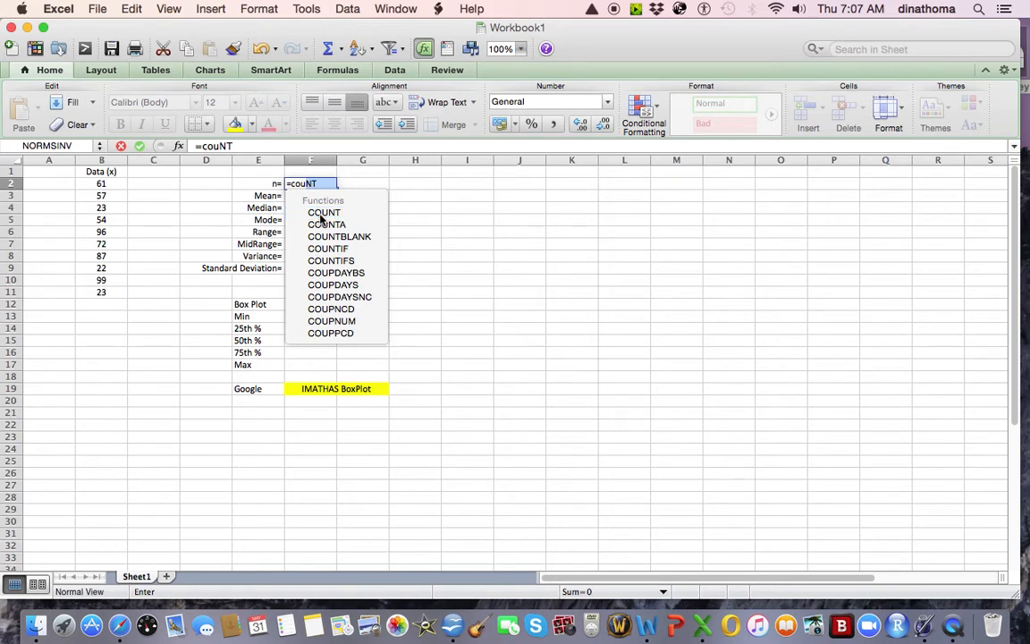
double_click(318, 213)
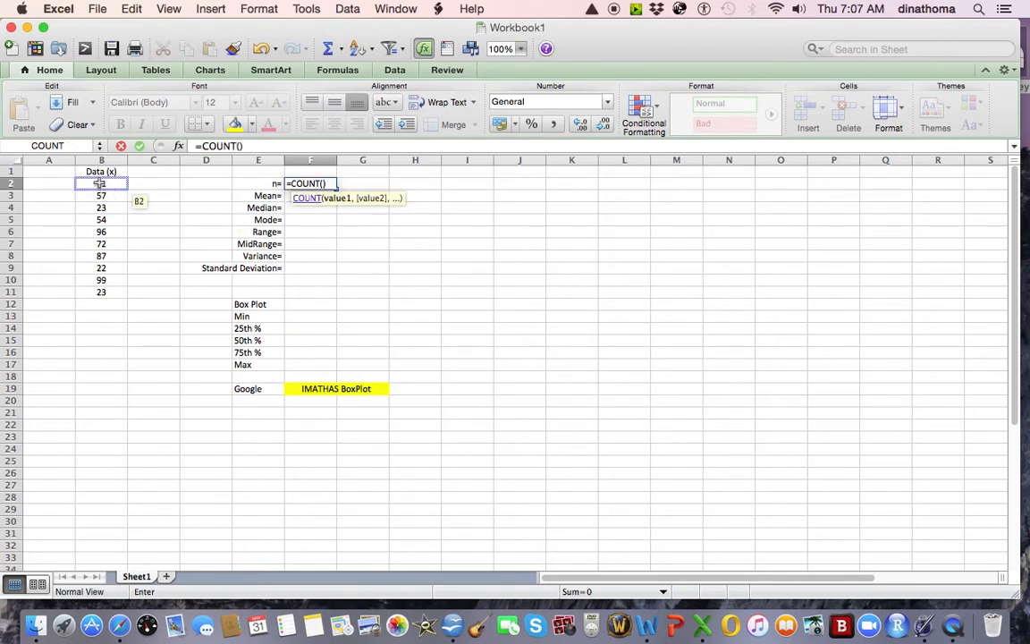
left_click_drag(99, 183, 101, 290)
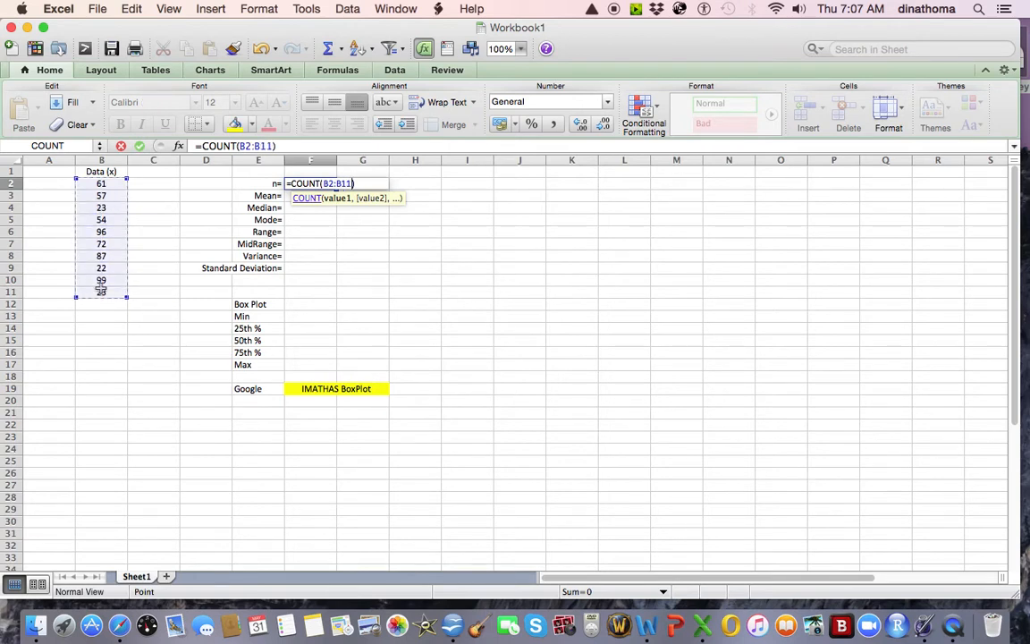
key("Return")
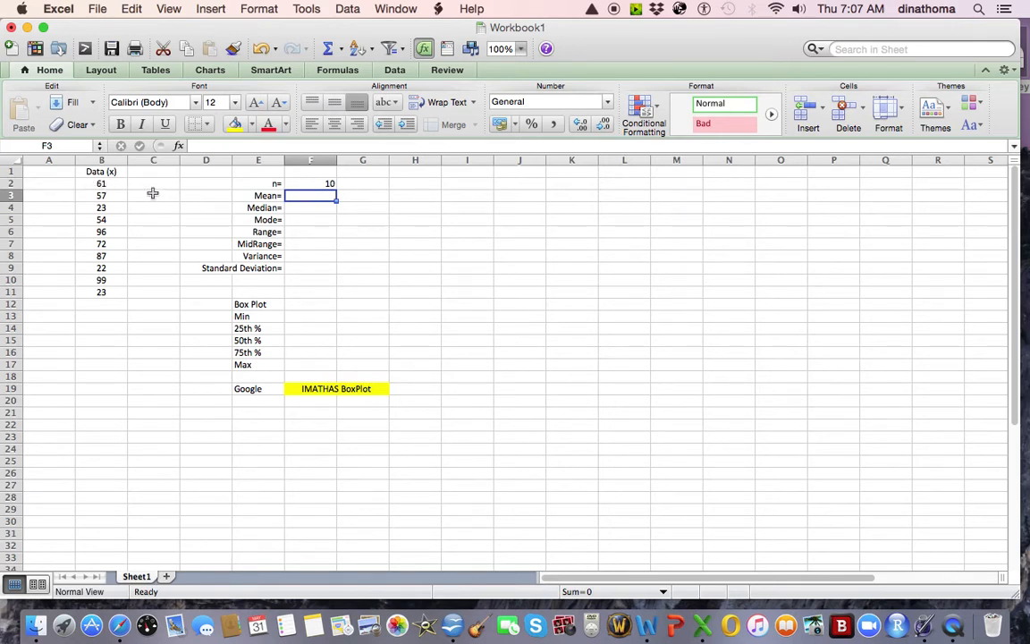
Add an automatic sum of the data values B2:B11 in cell B12.
left_click_drag(104, 184, 105, 306)
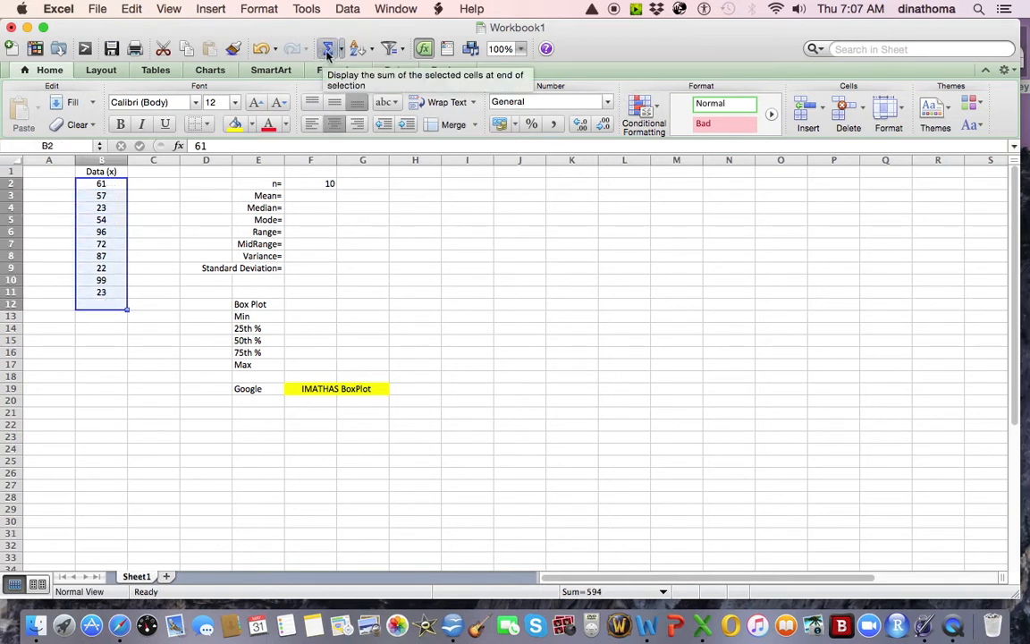
left_click(328, 52)
left_click(104, 304)
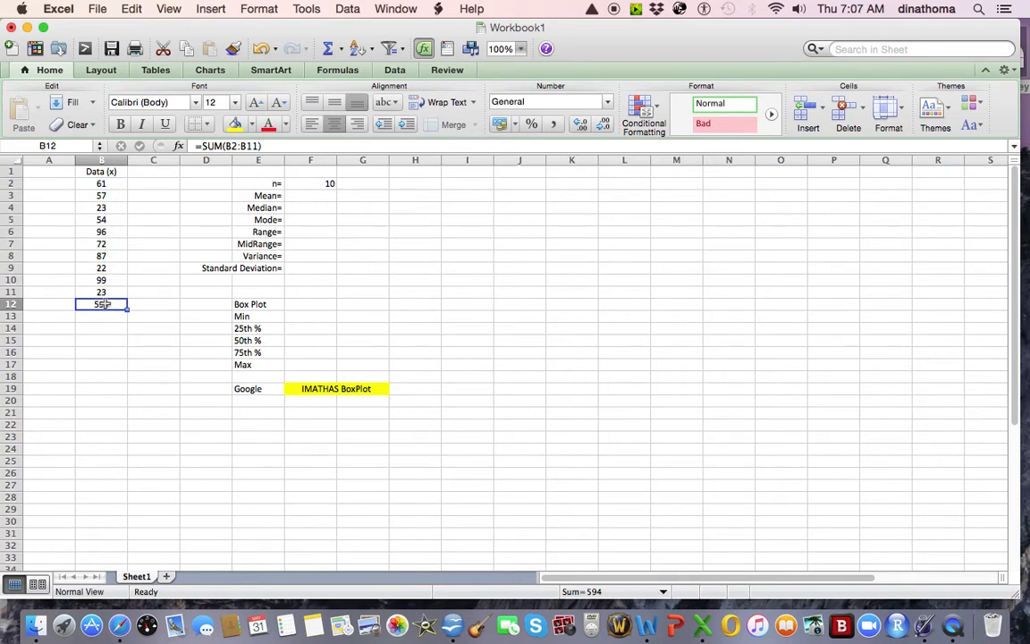
Calculate the mean manually in cell B13 with the formula =B12/10.
left_click(103, 317)
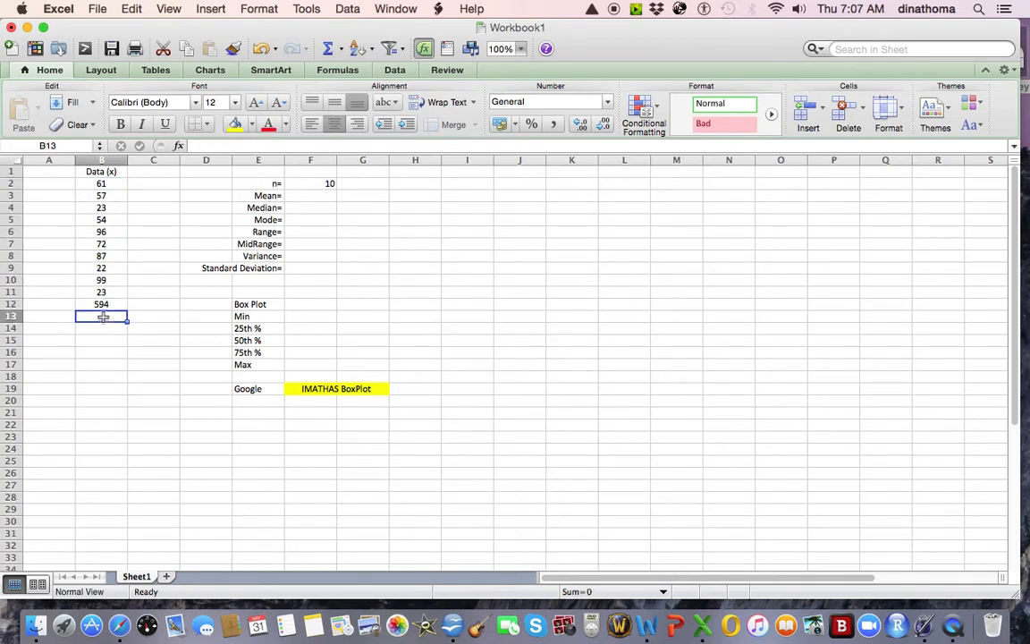
type("=")
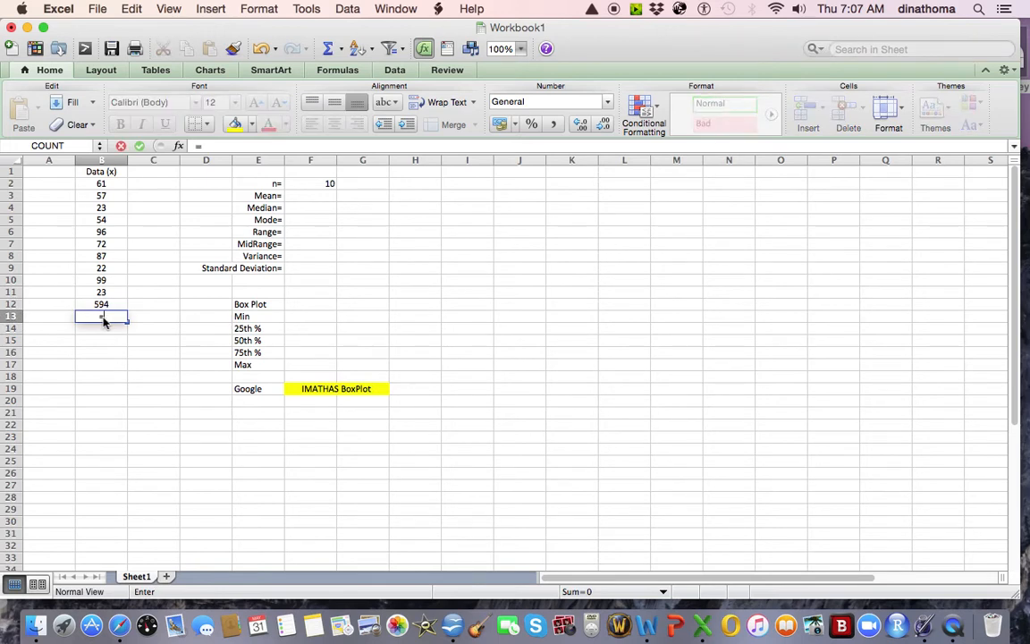
left_click(106, 304)
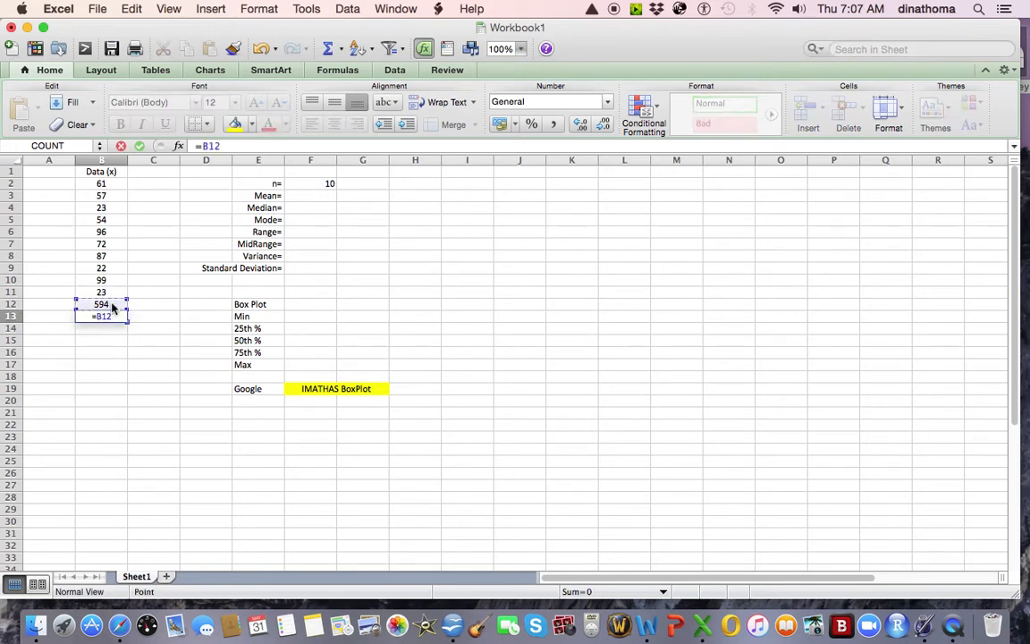
type("/")
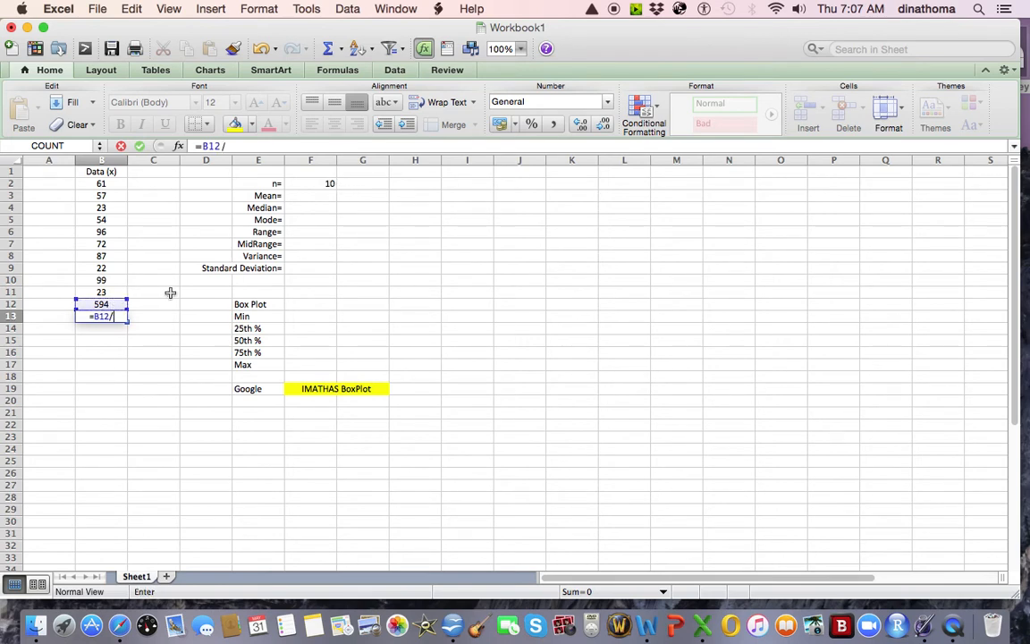
type("10")
key("Return")
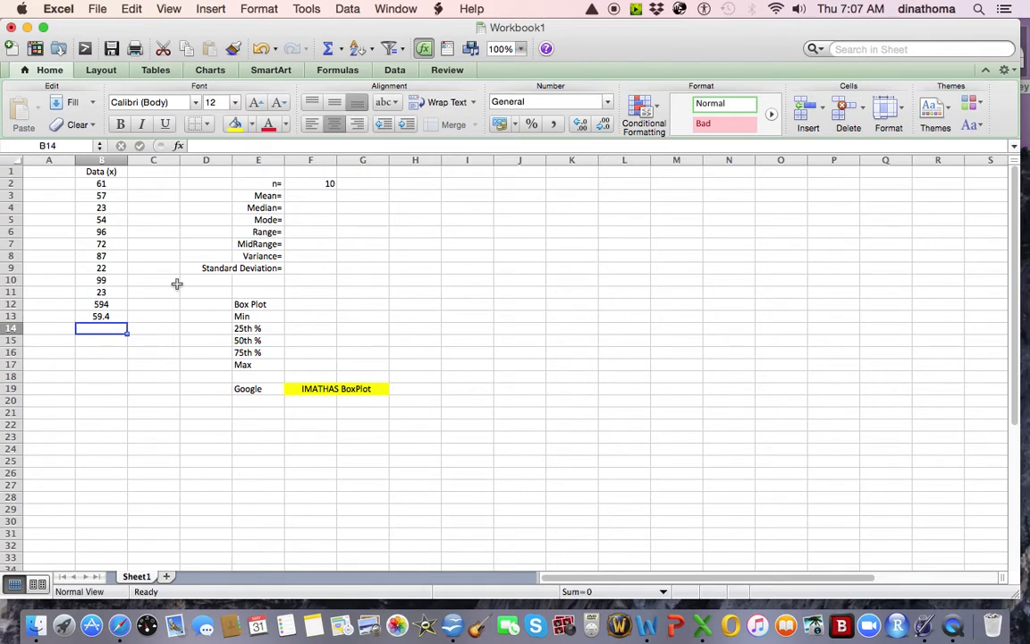
Label the manually calculated mean by entering "Mean=" in cell A13.
left_click(64, 318)
type("Mea")
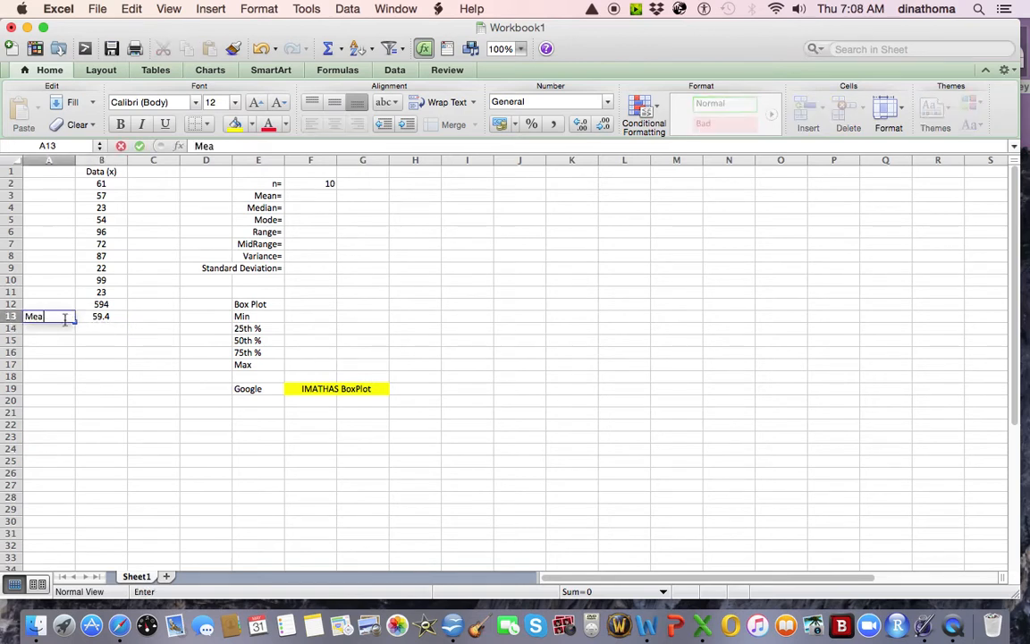
type("n=")
key("Tab")
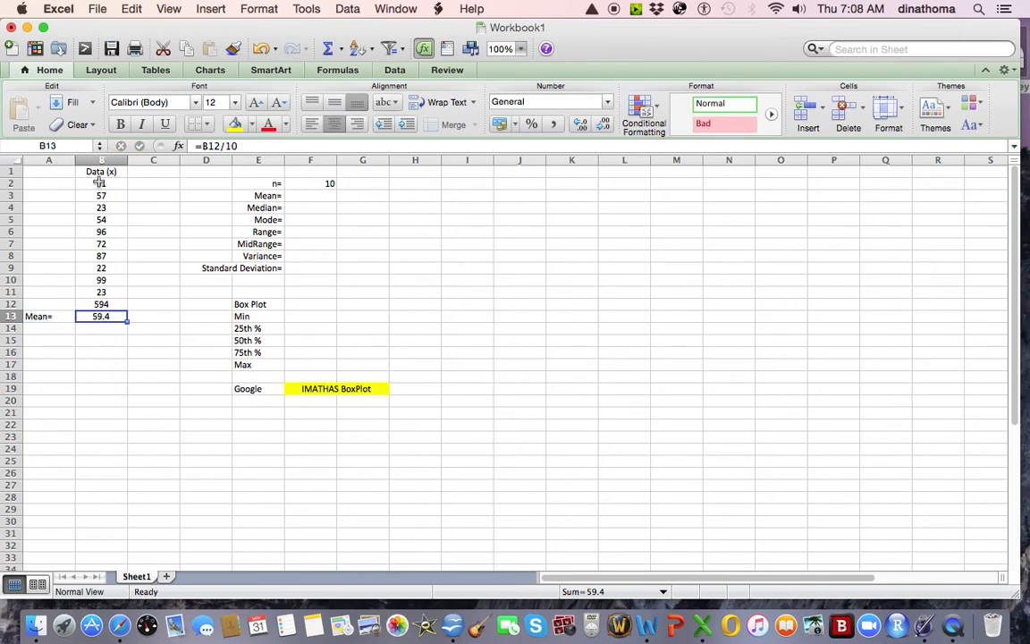
Shade the data column, including its header, in cells B1:B11 with a light green fill.
left_click_drag(96, 171, 96, 291)
left_click(251, 124)
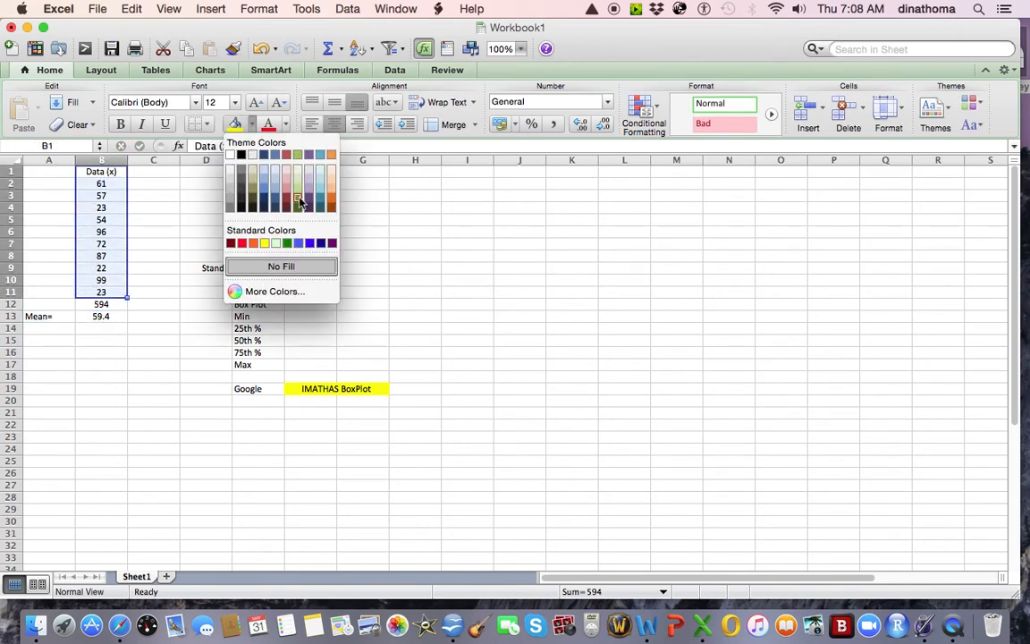
left_click(271, 182)
left_click(149, 319)
Label the total of the data by entering "Sum=" in cell A12.
left_click(69, 306)
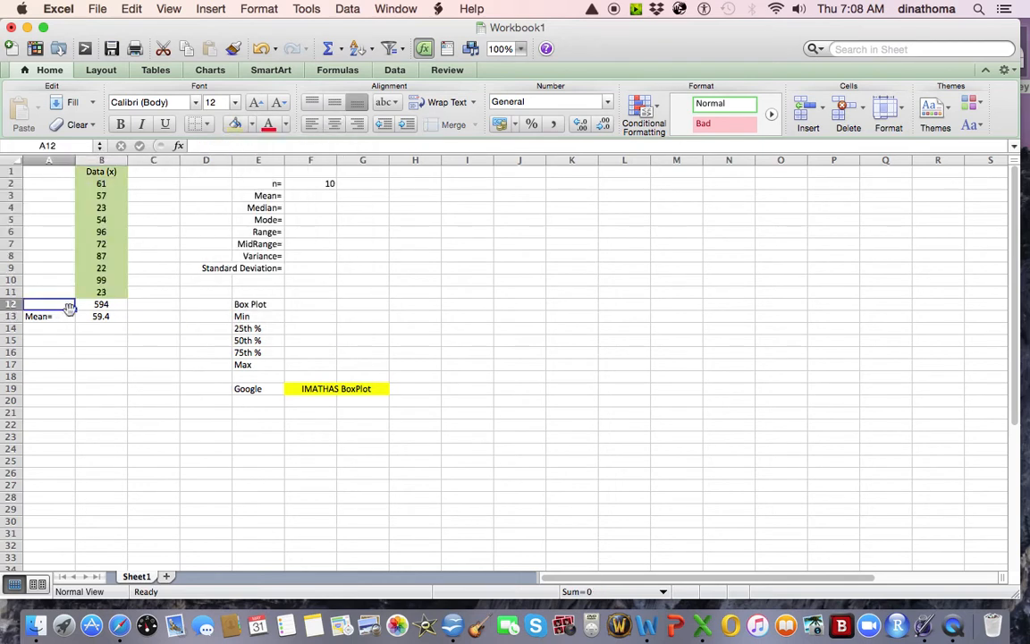
type("Sum")
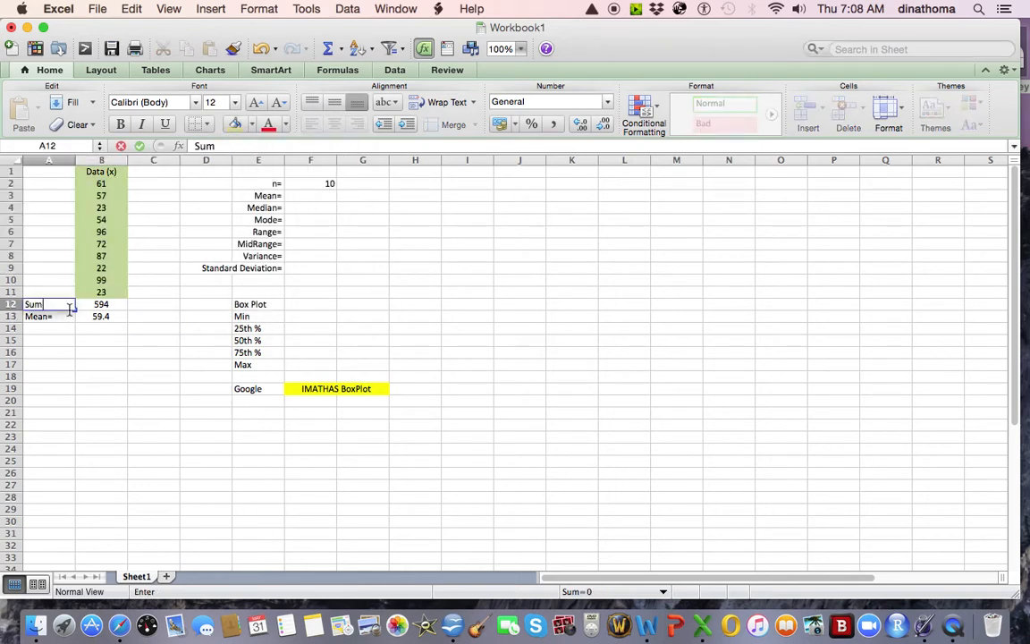
type("=")
key("Tab")
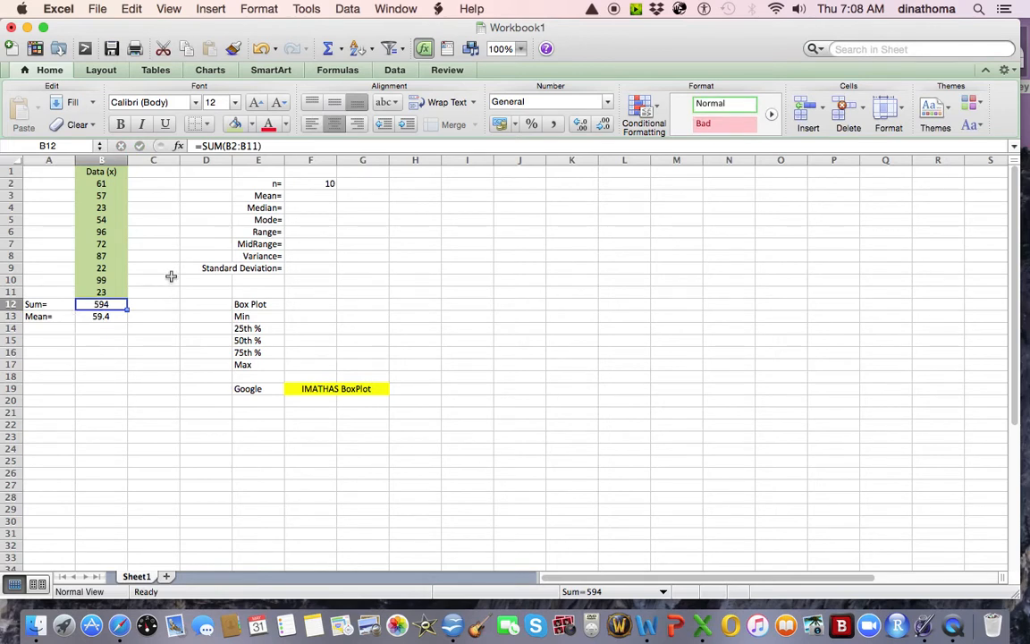
Calculate the mean in cell F3 with the AVERAGE function over B2:B11.
left_click(320, 199)
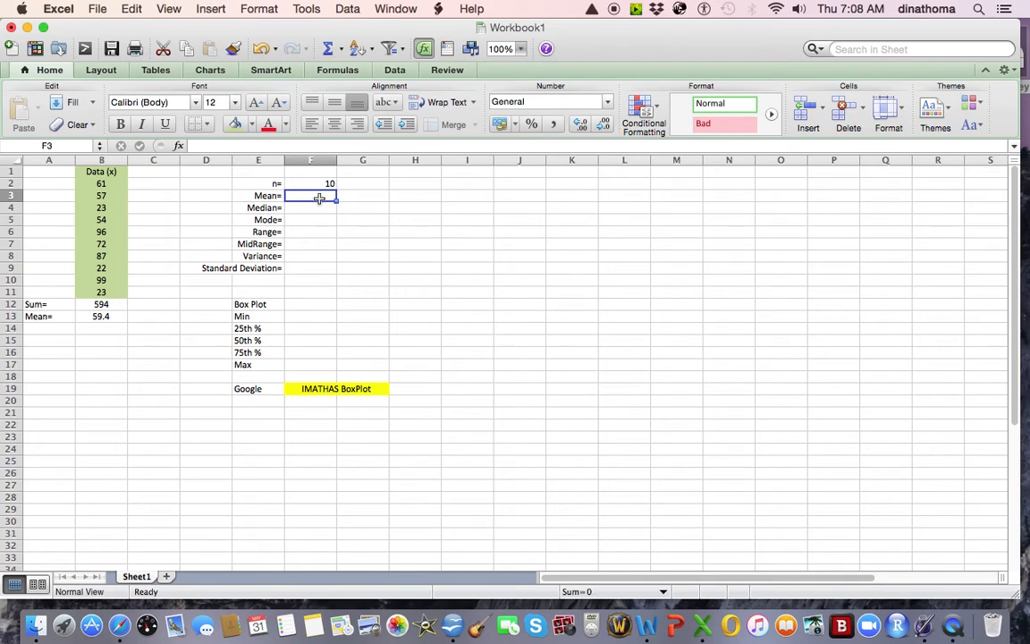
type("=av")
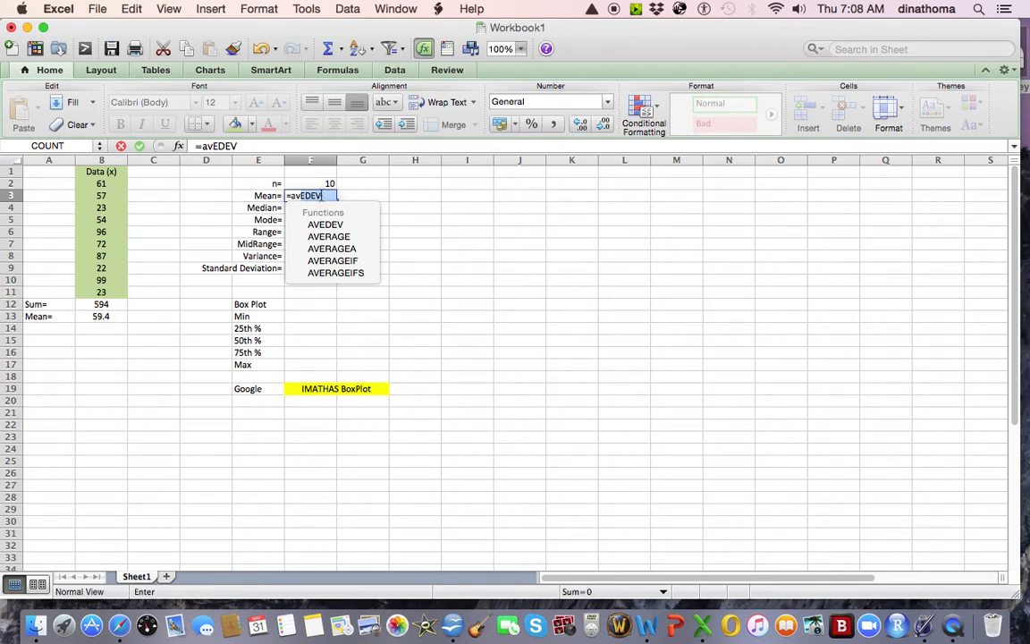
double_click(328, 236)
left_click_drag(101, 184, 112, 296)
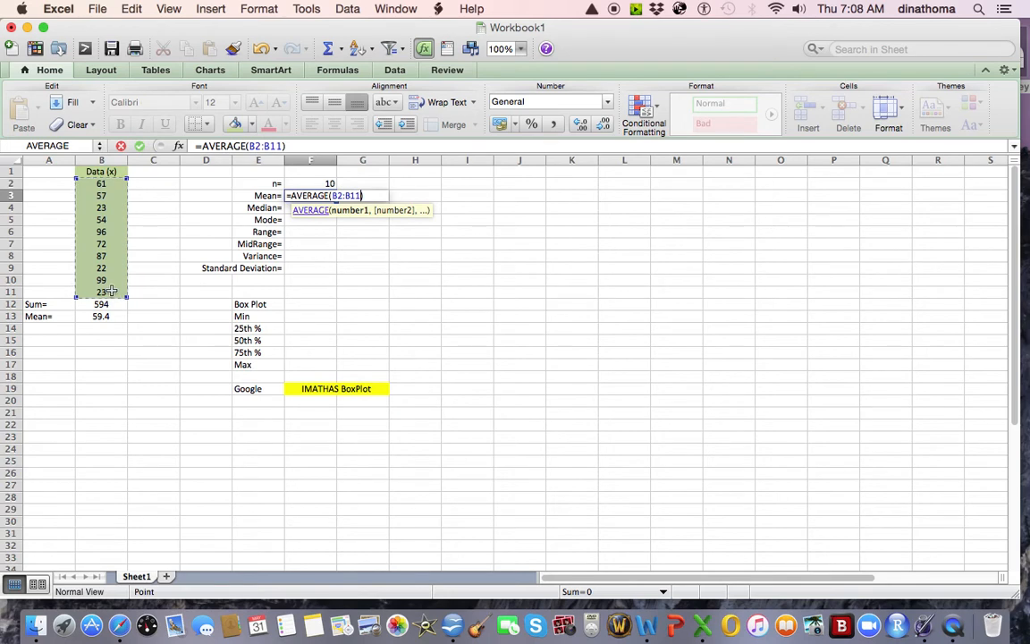
key("Return")
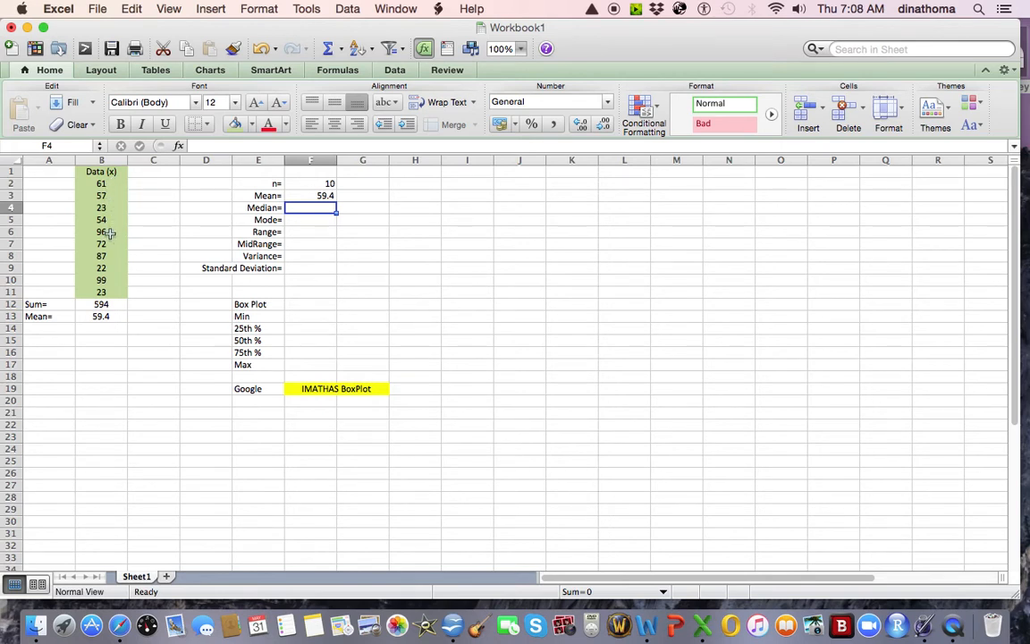
Enter the label "Median=" in cell A14, below the manual mean label.
left_click_drag(106, 232, 124, 244)
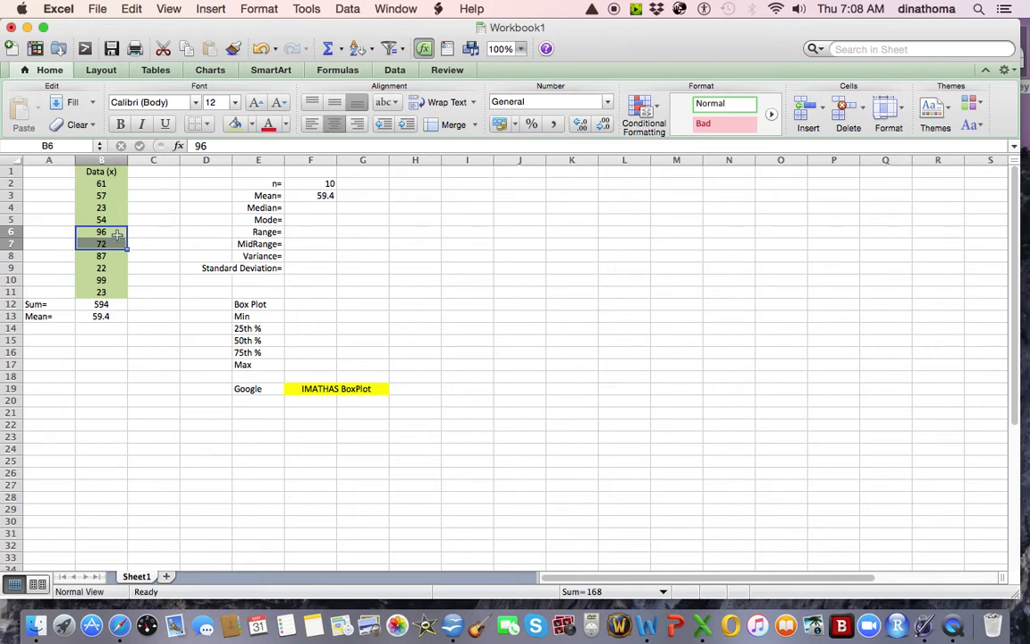
left_click(56, 328)
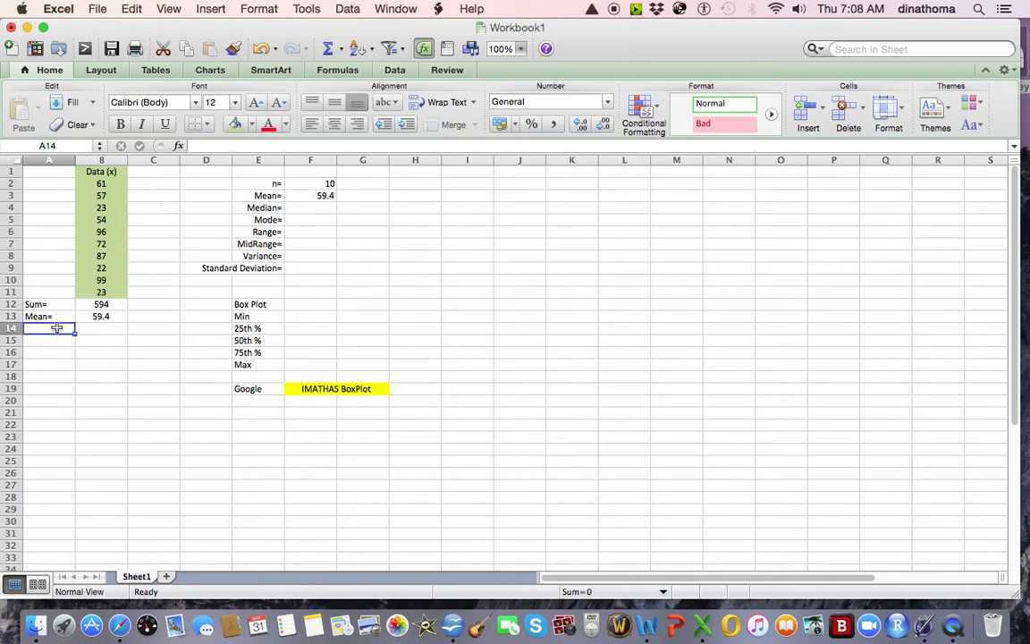
type("Median=")
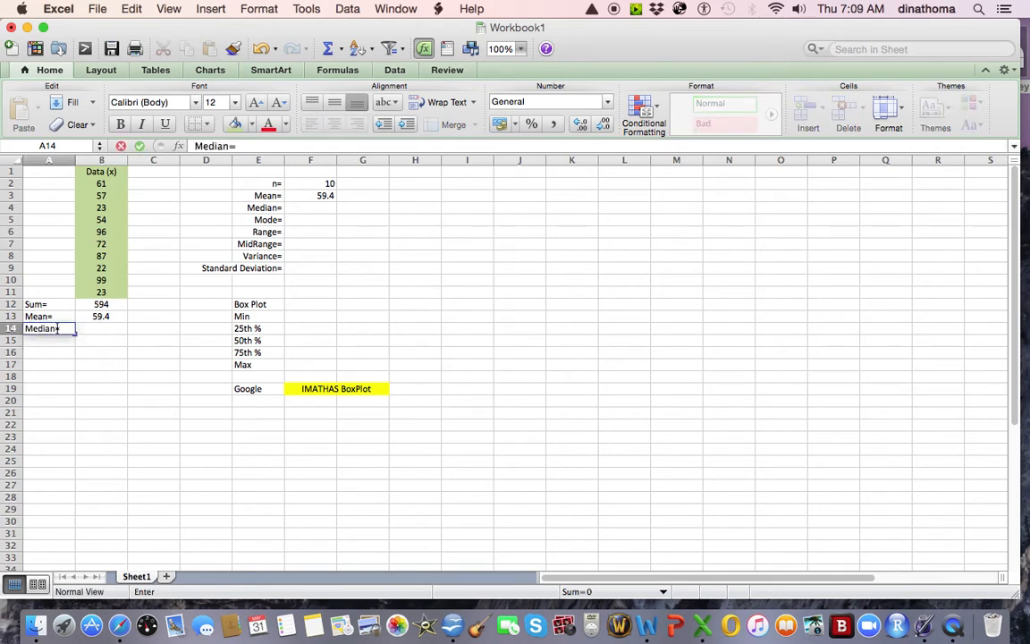
key("Tab")
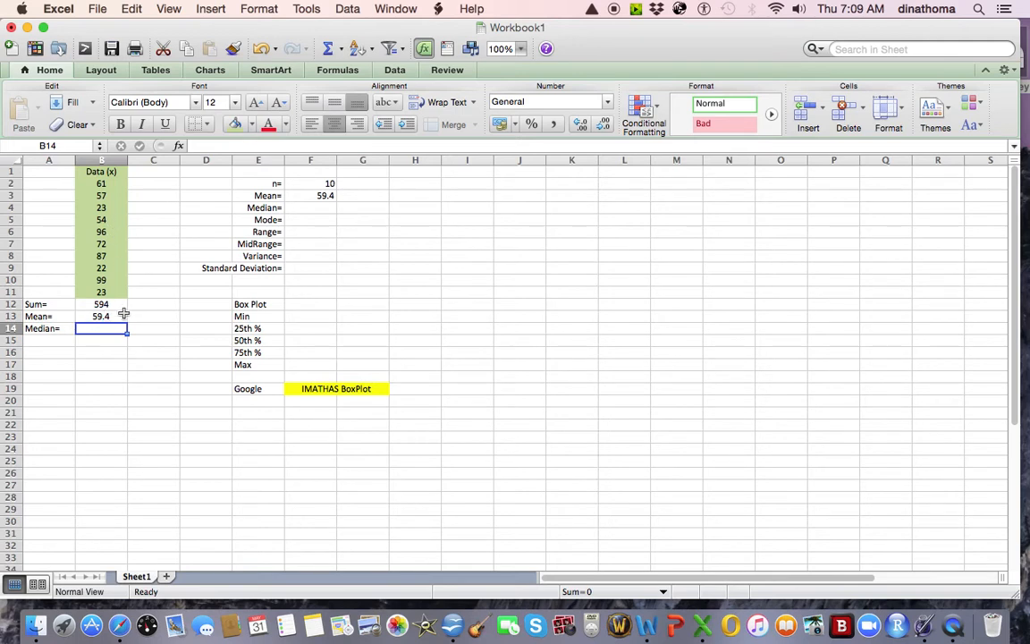
type("=")
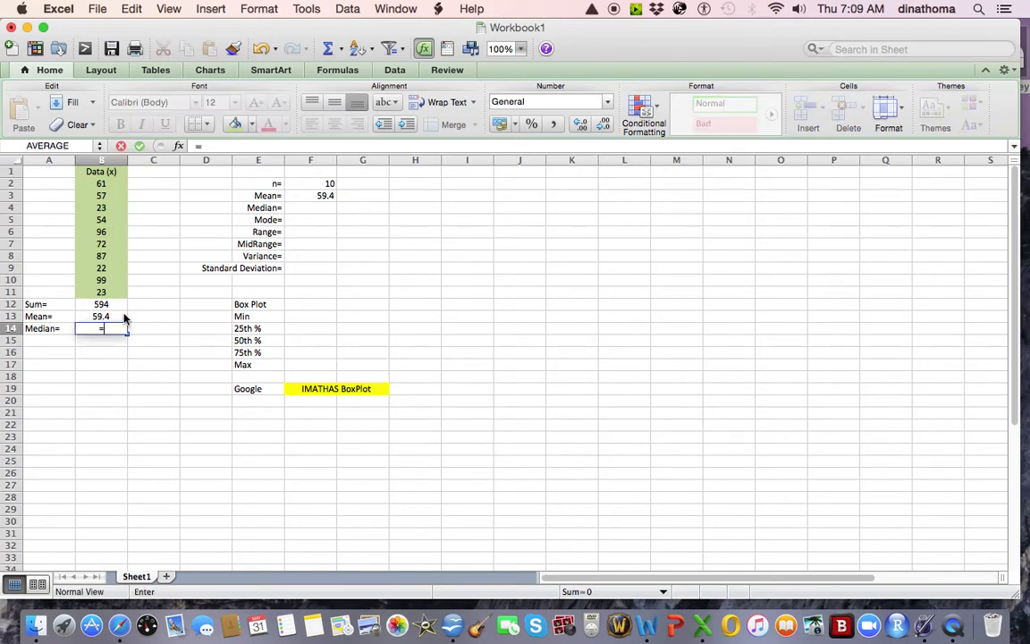
type("96+")
key("BackSpace")
key("BackSpace")
key("BackSpace")
key("BackSpace")
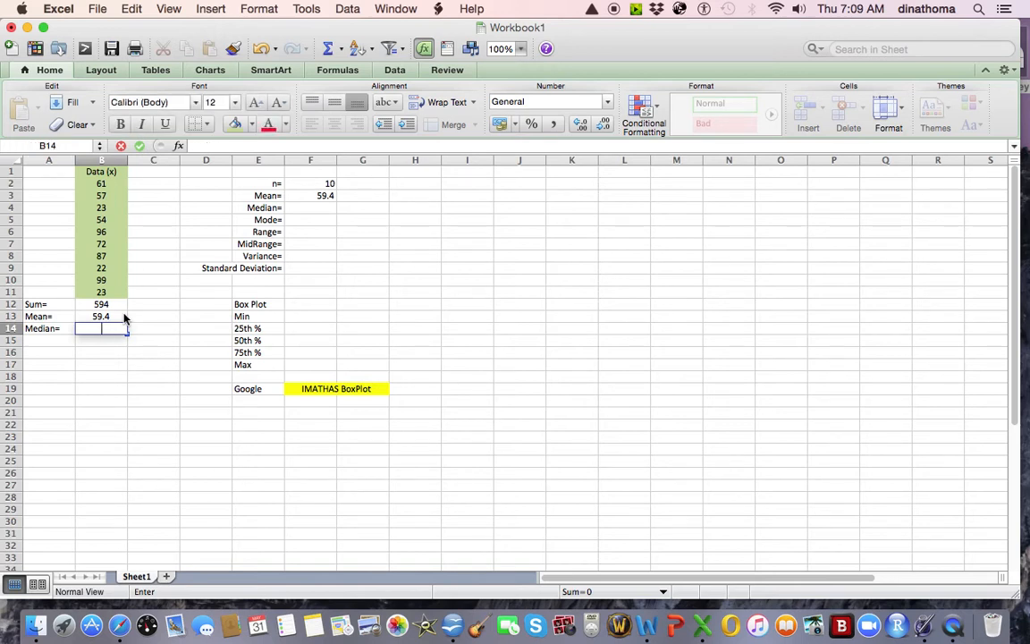
left_click(138, 364)
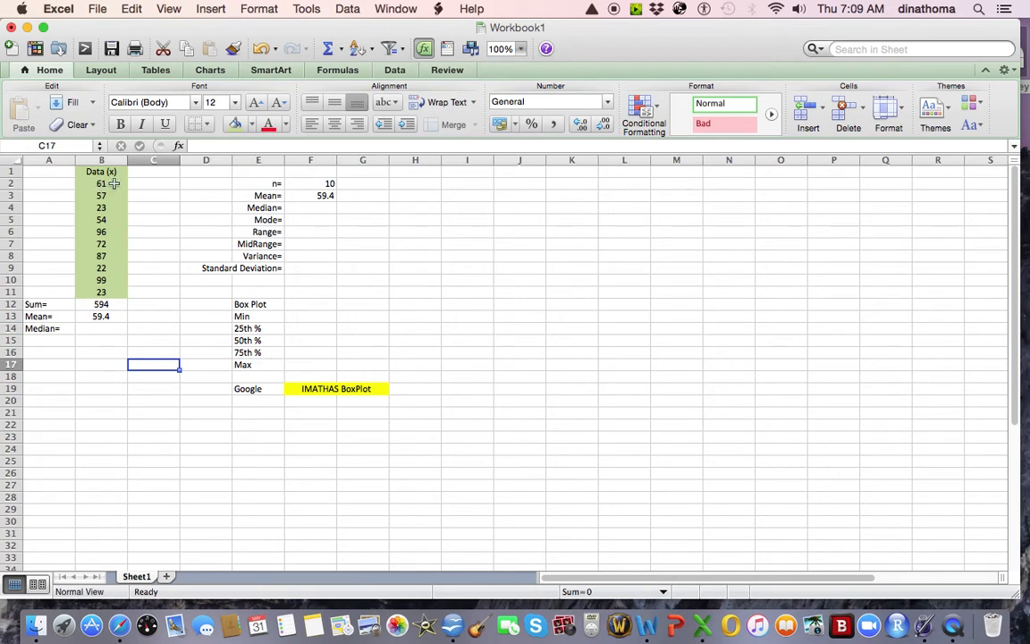
Sort the data values B2:B11 in ascending order, continuing with the current selection only.
left_click_drag(114, 183, 117, 291)
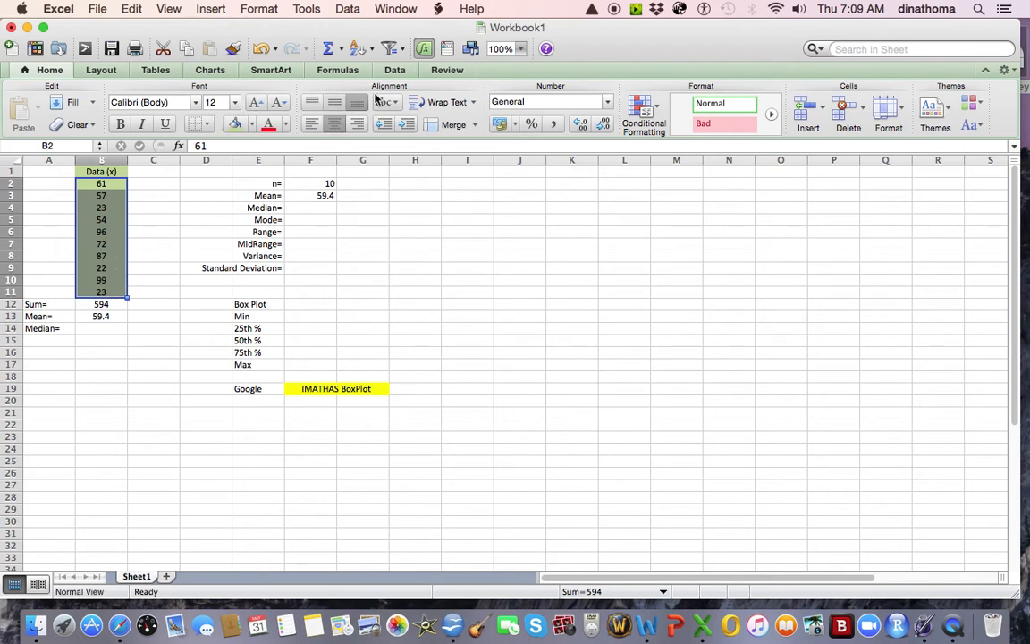
left_click(395, 71)
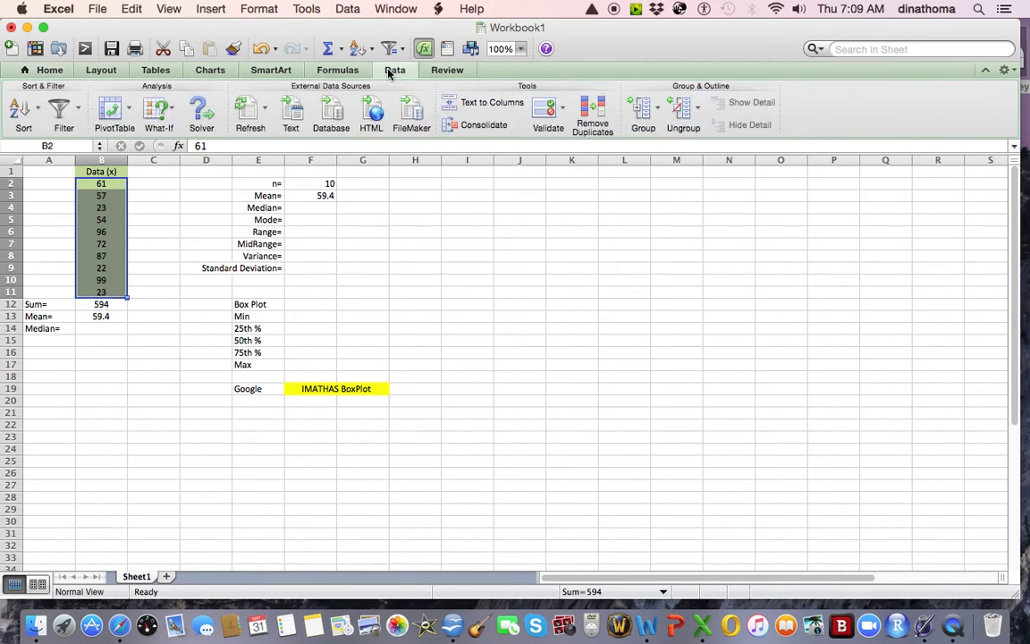
left_click(24, 125)
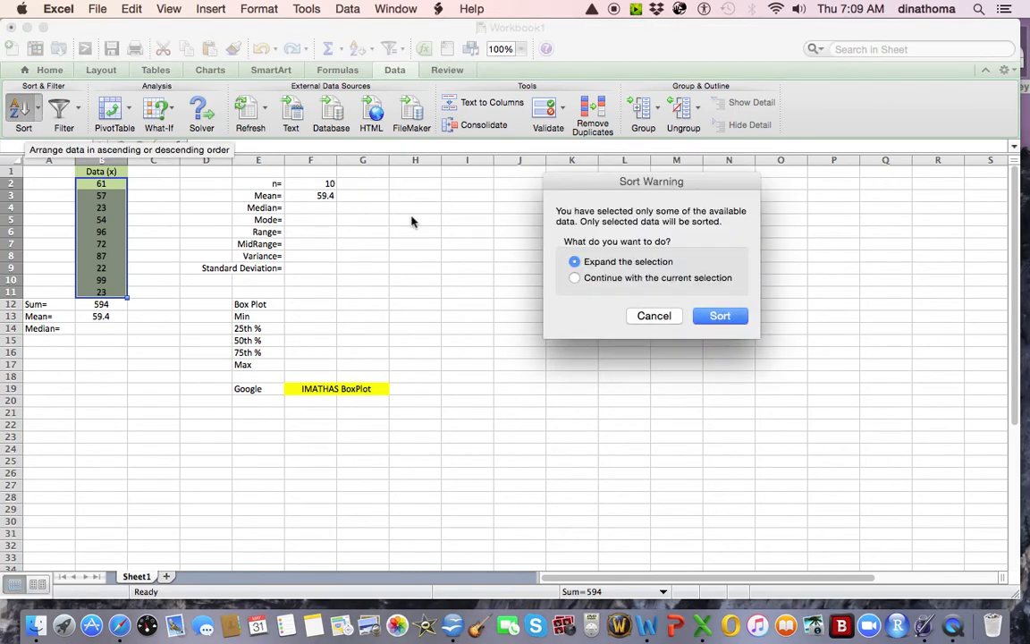
left_click(575, 278)
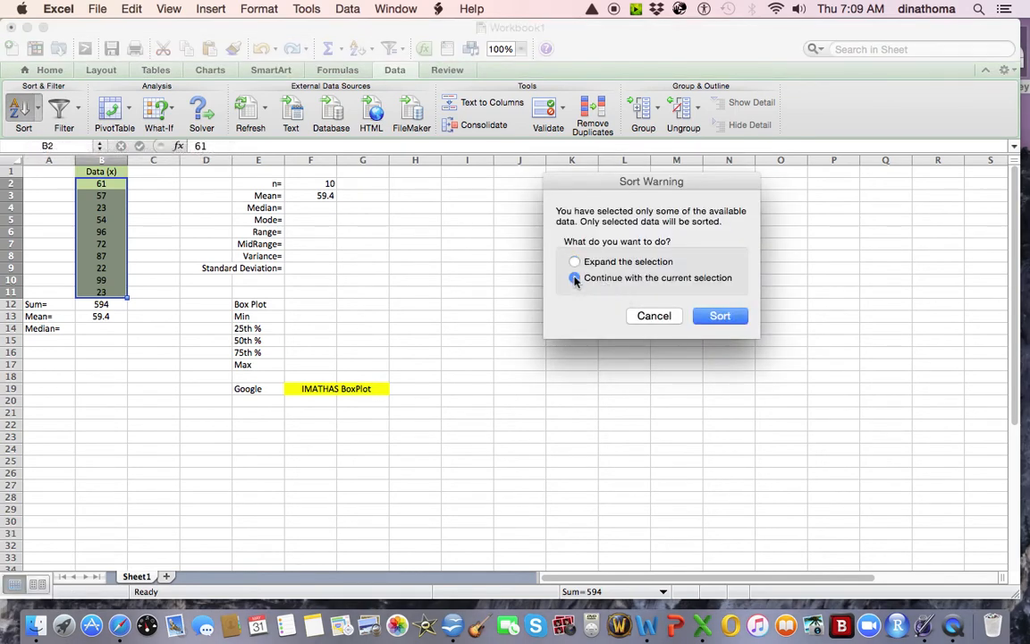
left_click(725, 317)
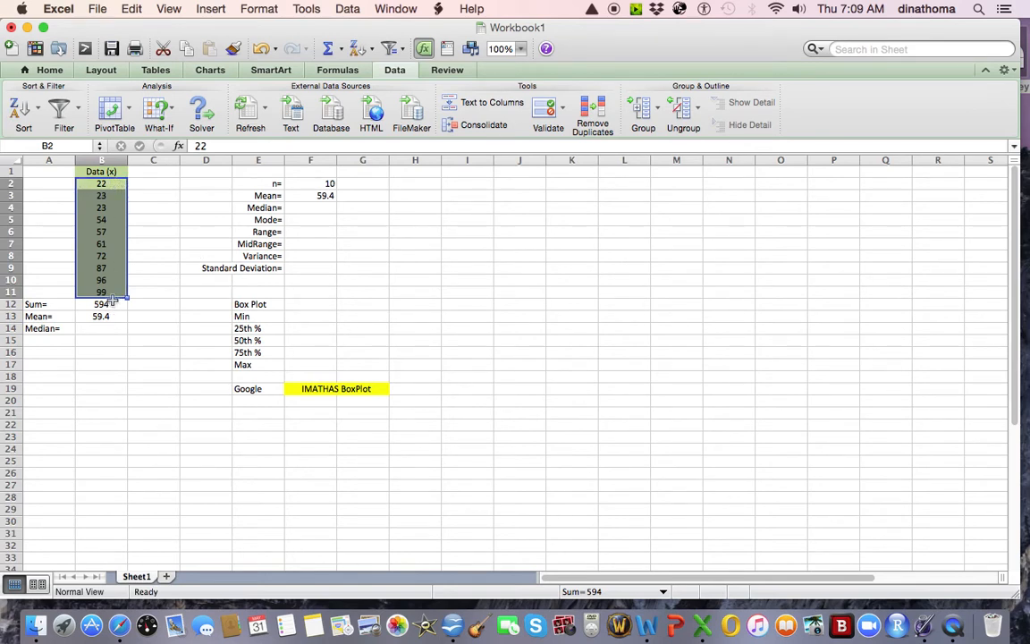
Add the two middle data values in cell B14 with the formula =57+61.
left_click(151, 303)
left_click_drag(108, 232, 127, 241)
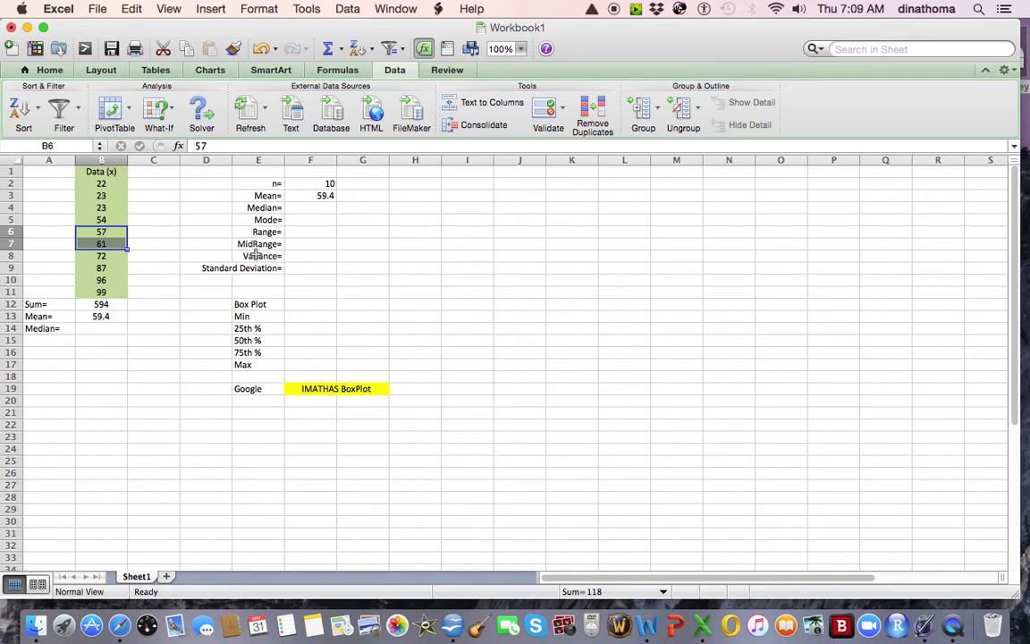
left_click(103, 331)
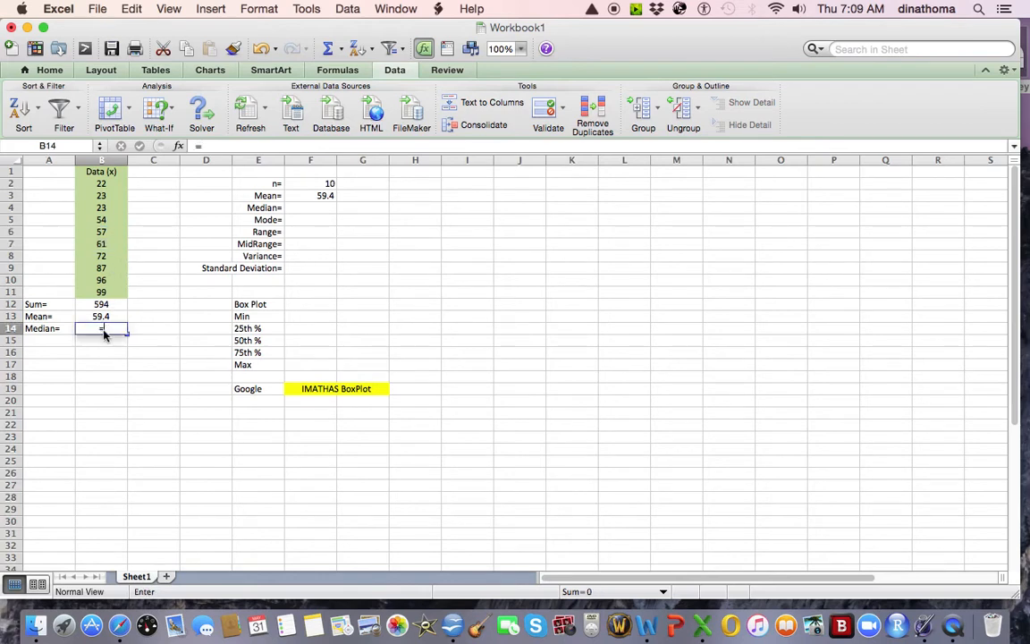
type("=57+61")
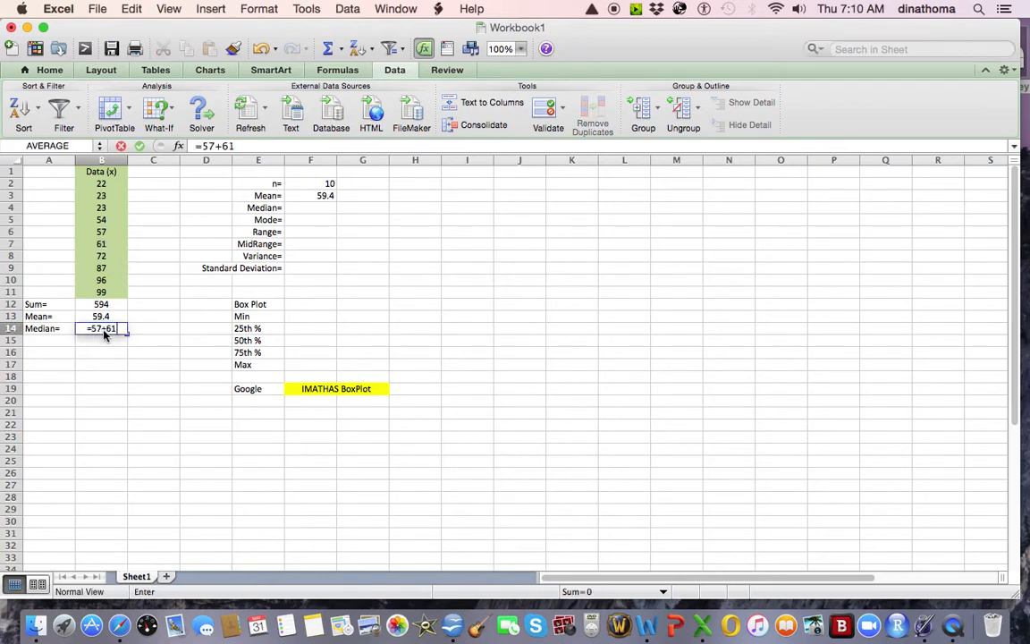
key("Return")
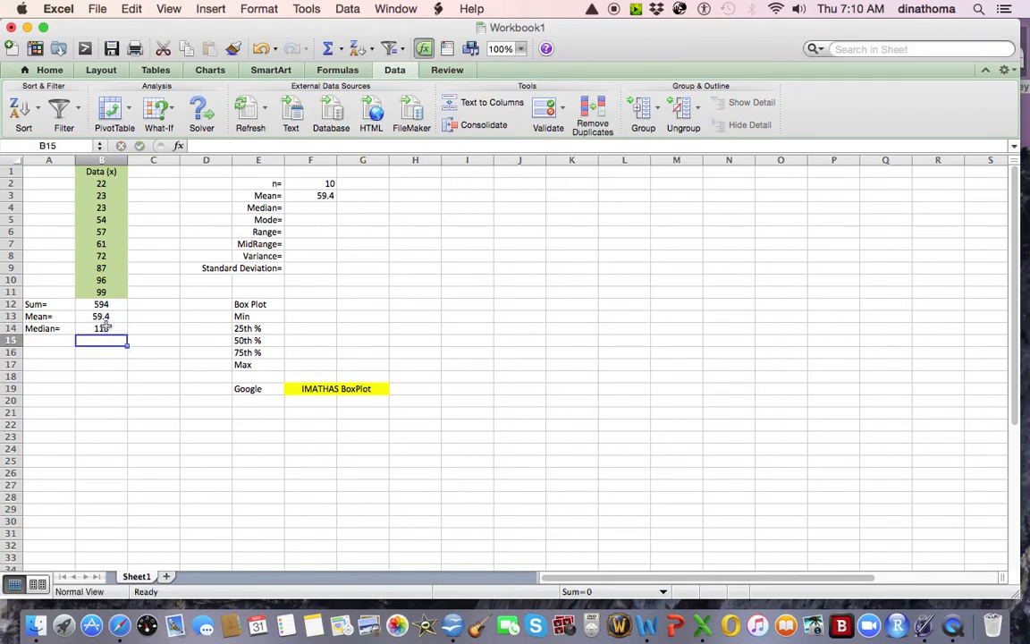
Change the manual median formula in B14 to average the two middle values: =(57+61)/2.
left_click(108, 328)
left_click(239, 146)
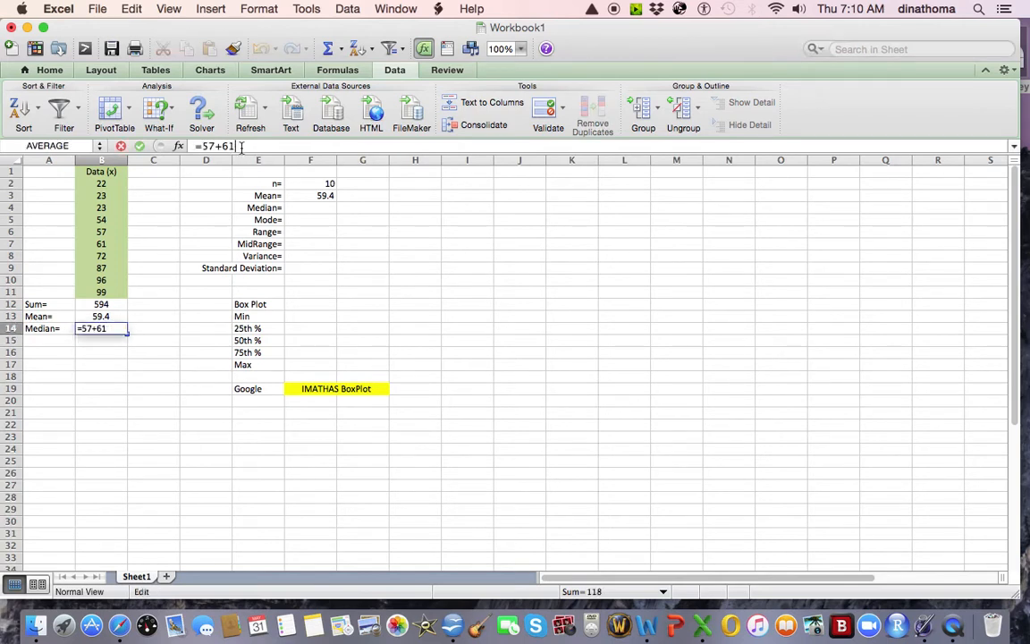
type(")")
left_click(204, 146)
type("(")
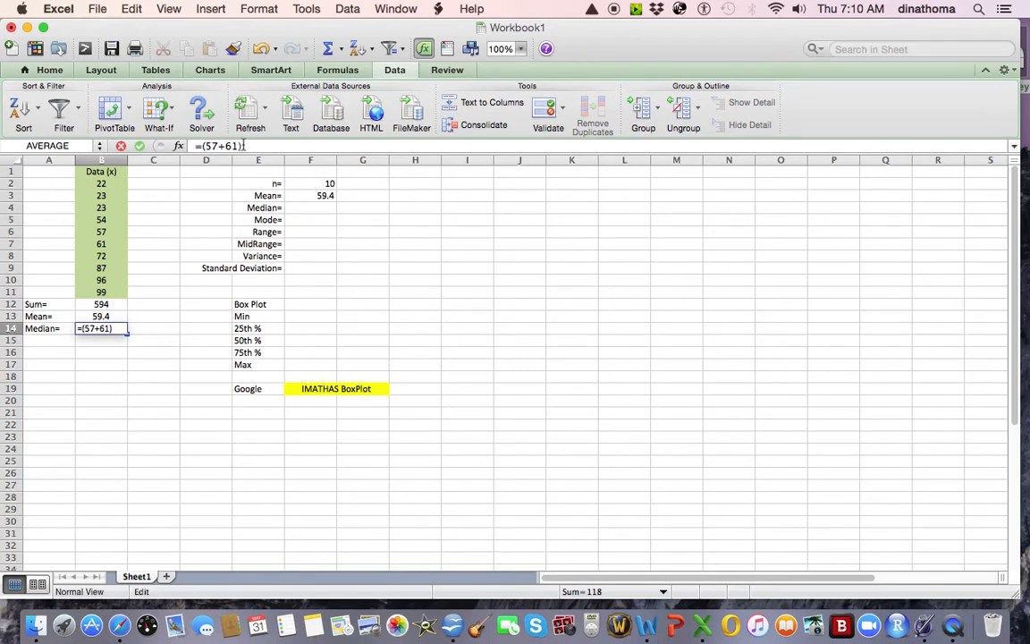
left_click(244, 145)
type("/2")
key("Return")
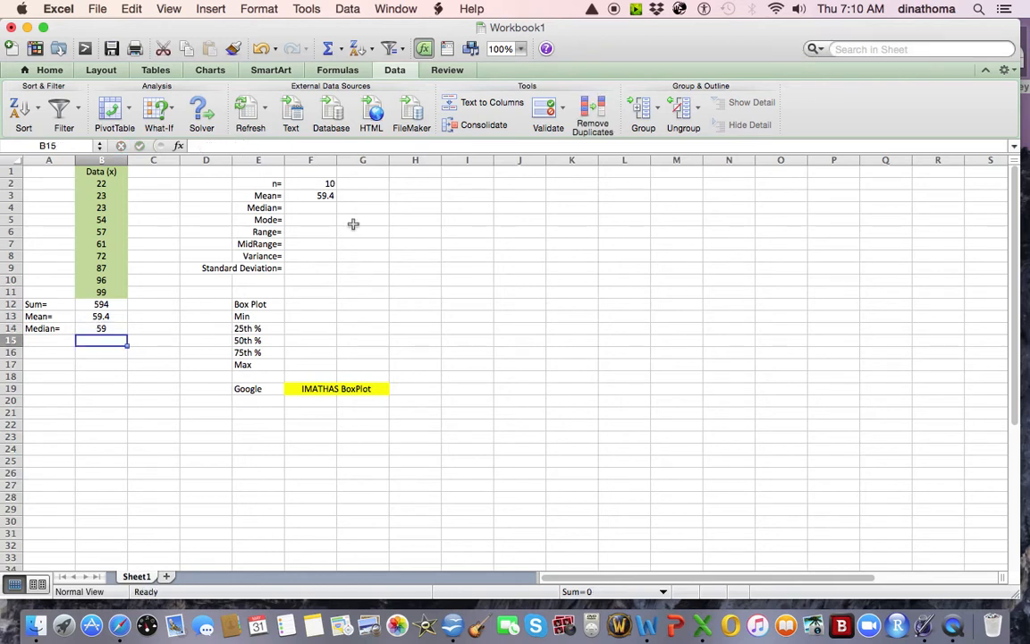
Calculate the median in cell F4 with the MEDIAN function over B2:B11.
left_click(320, 208)
type("=me")
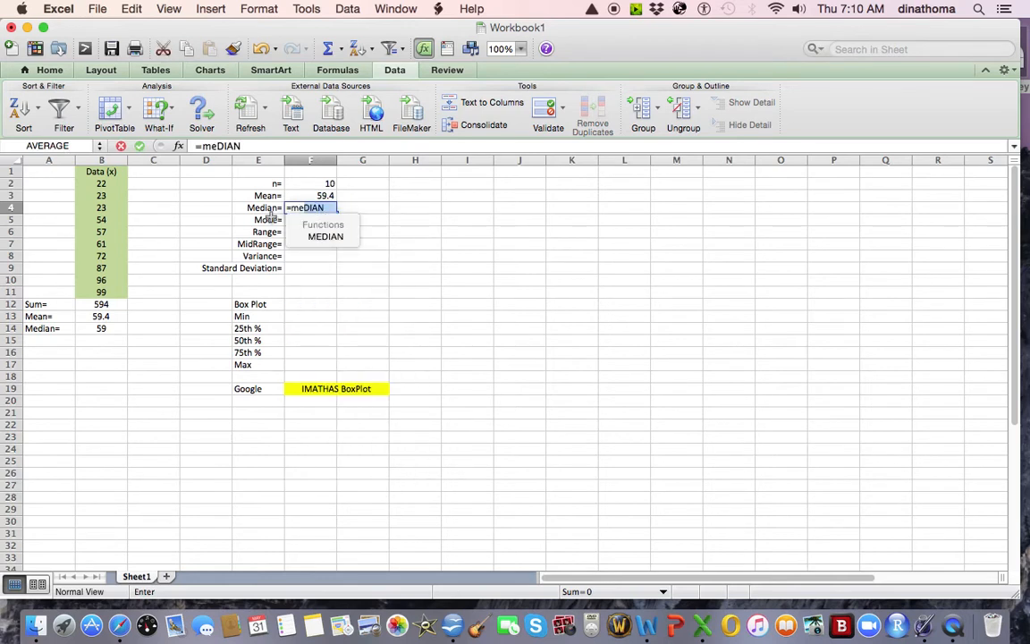
double_click(324, 236)
left_click_drag(96, 182, 96, 293)
key("Return")
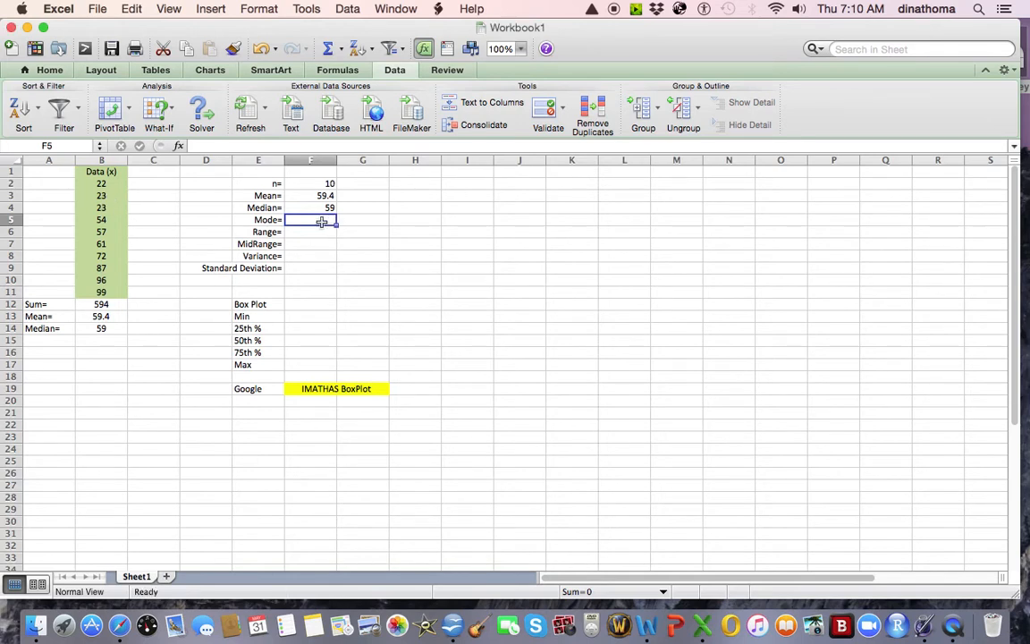
Calculate the mode in cell F5 with the MODE function over B2:B11.
type("=moD")
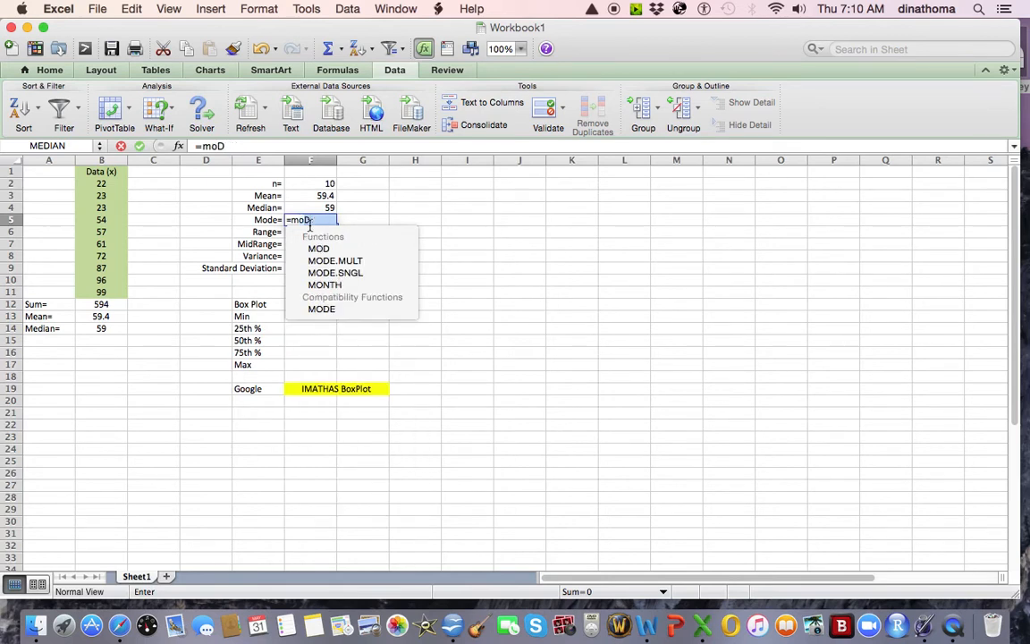
double_click(316, 305)
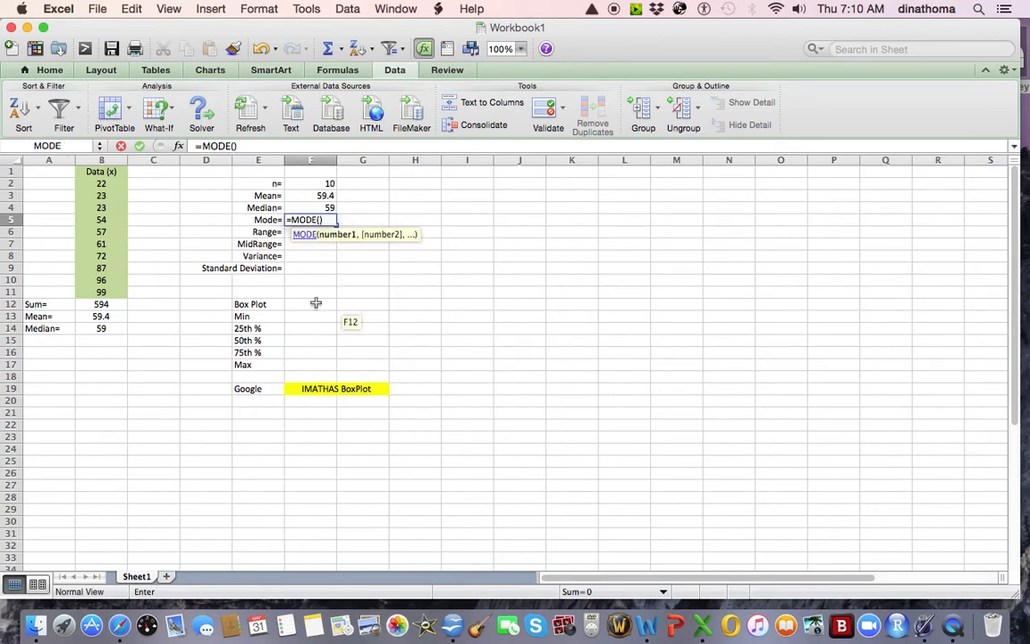
left_click_drag(106, 183, 117, 293)
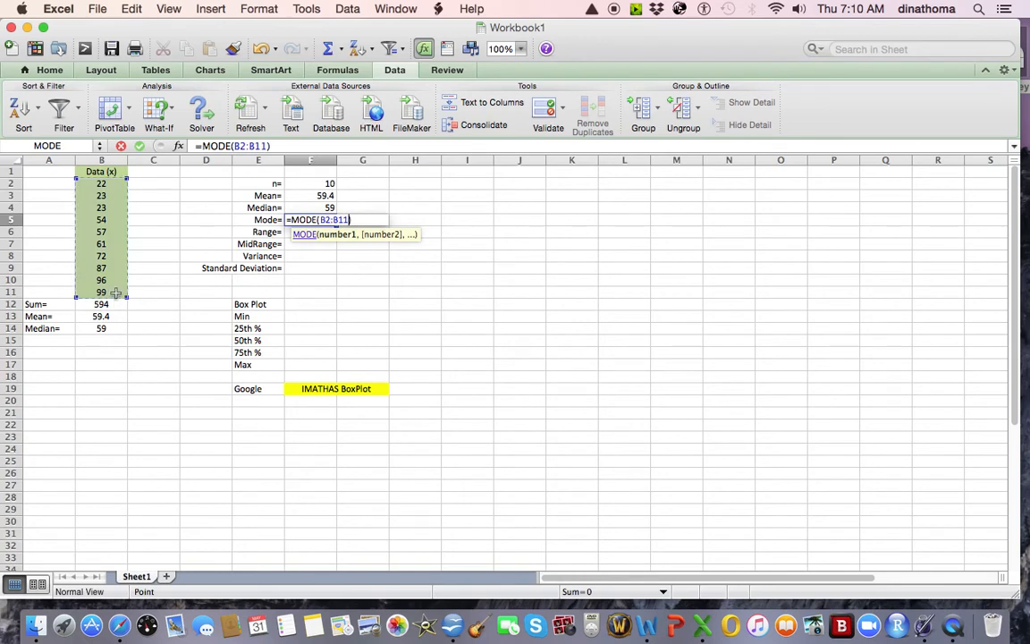
key("Return")
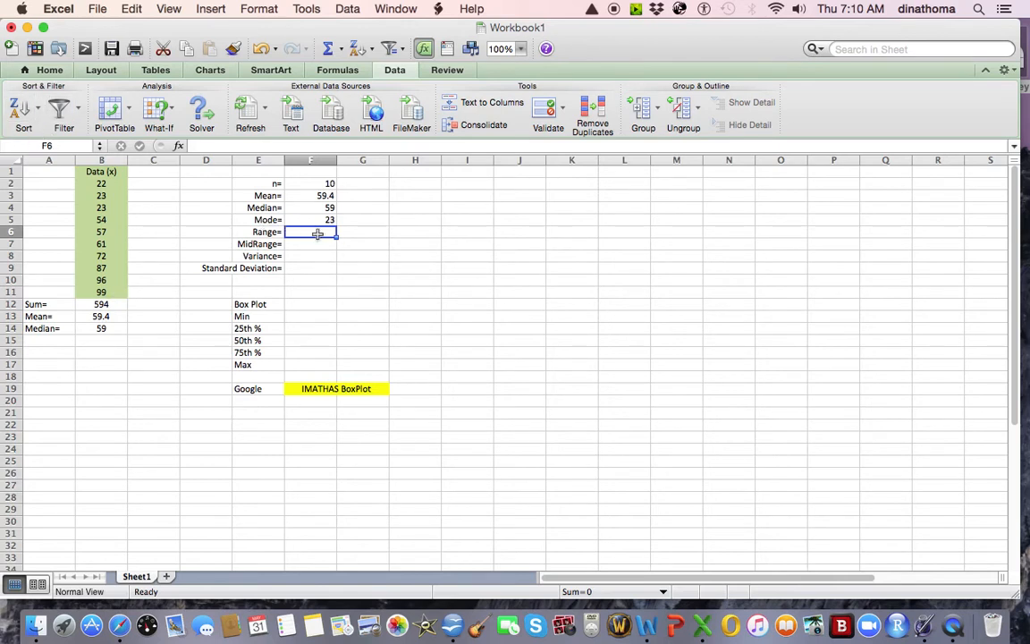
Calculate the range in cell F6 by subtracting the smallest data value in B2 from 99.
type("=")
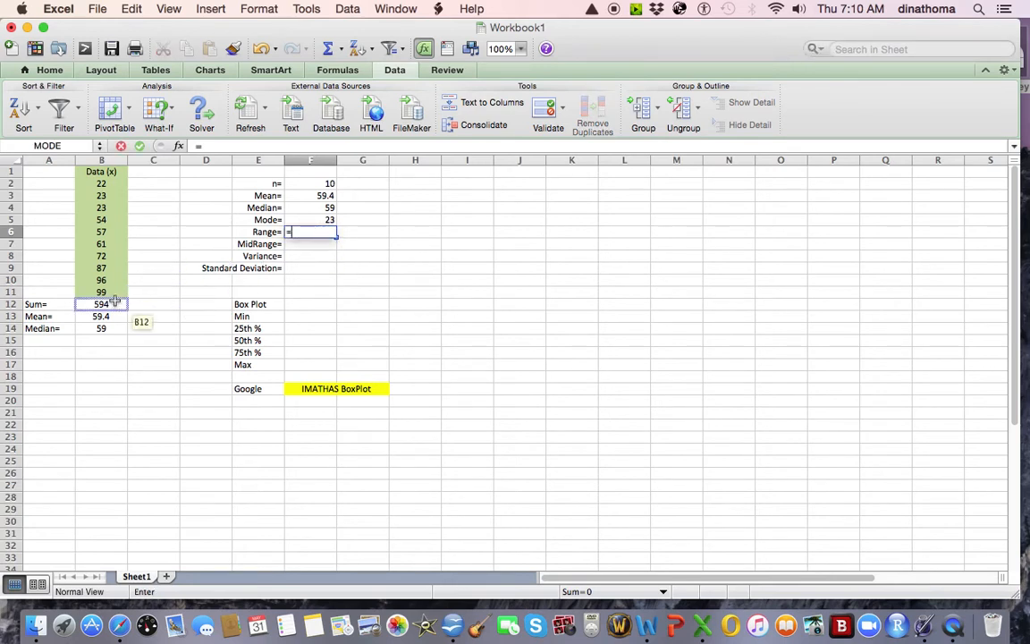
type("99")
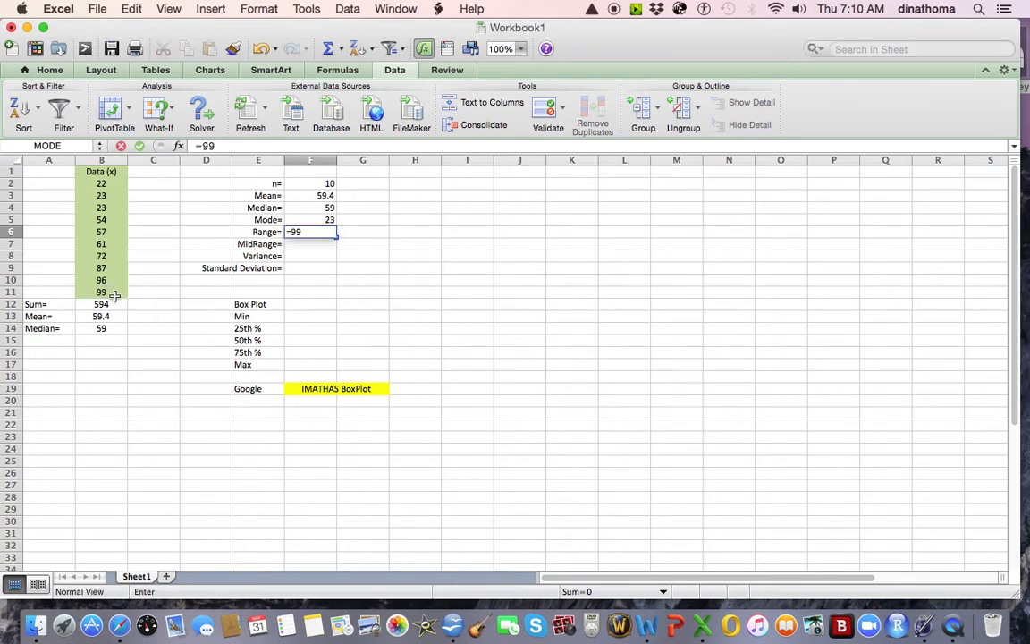
type("-")
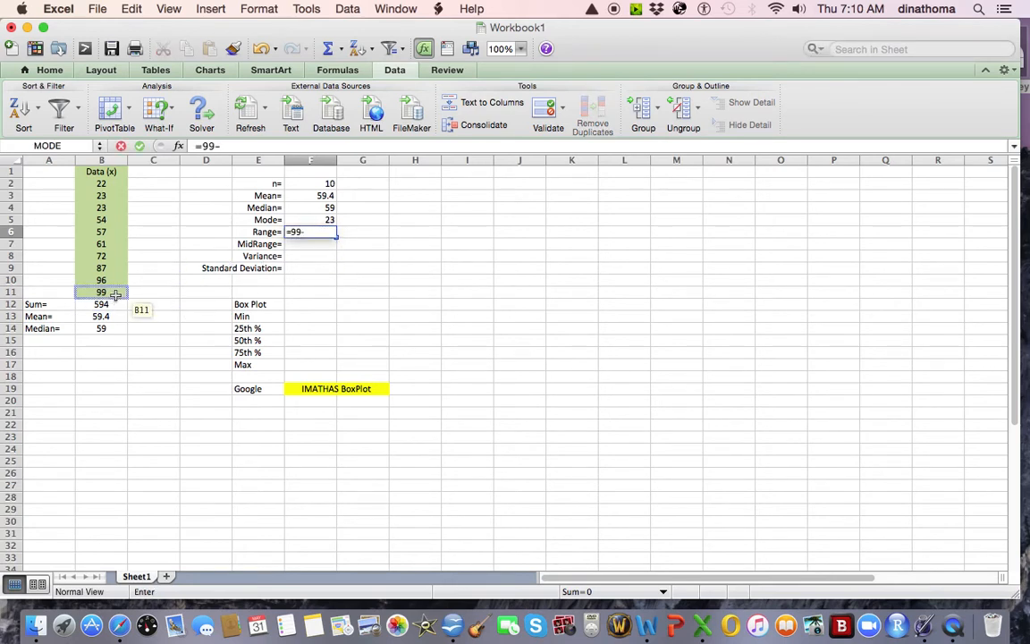
left_click(114, 184)
key("Return")
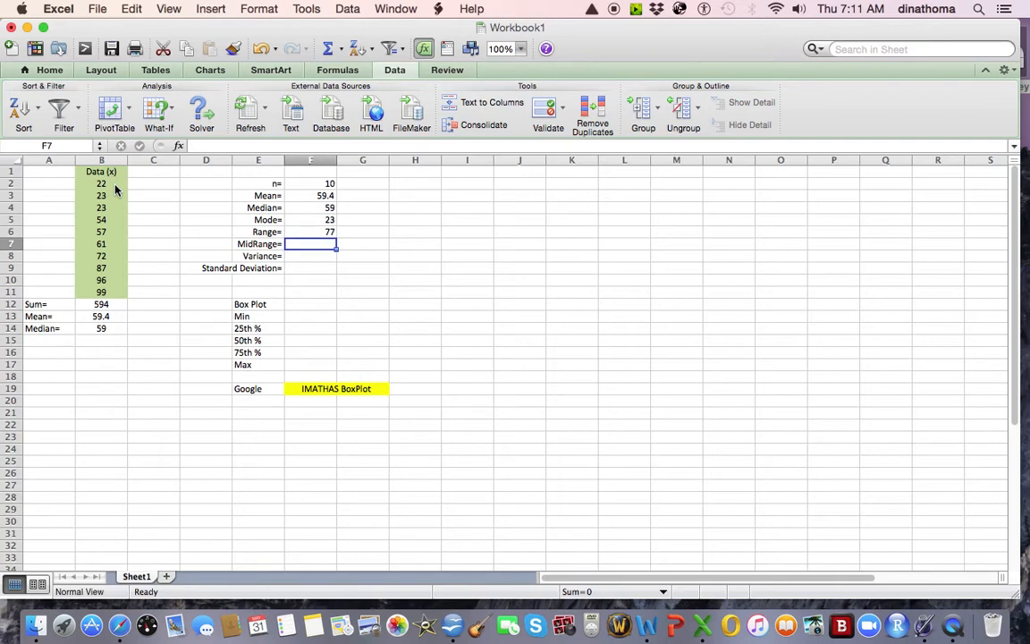
Calculate the midrange in cell F7 with the formula =(B11+B2)/2.
type("=")
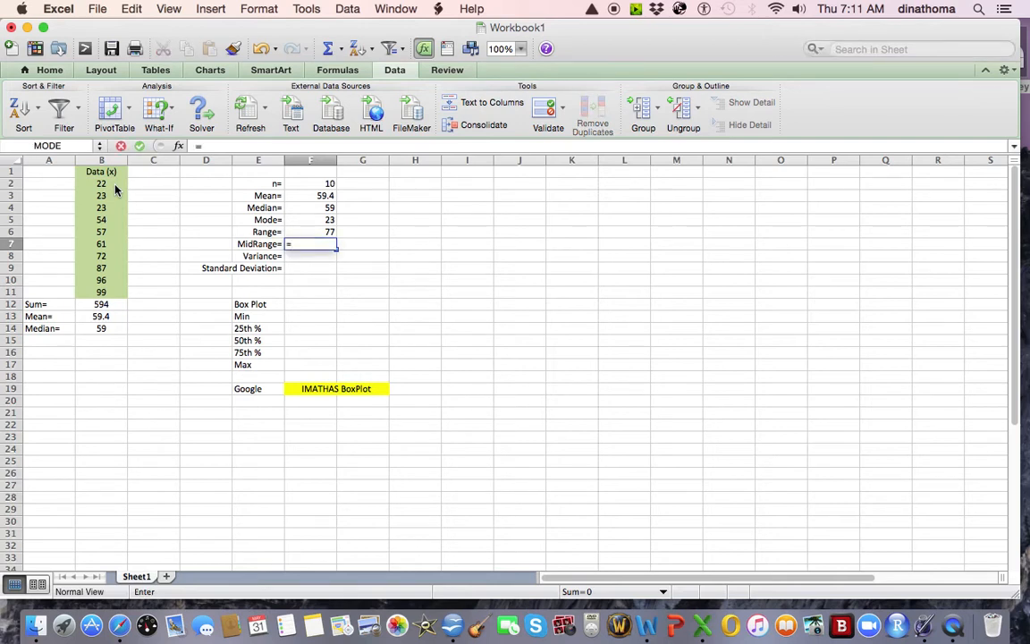
type("(")
left_click(109, 294)
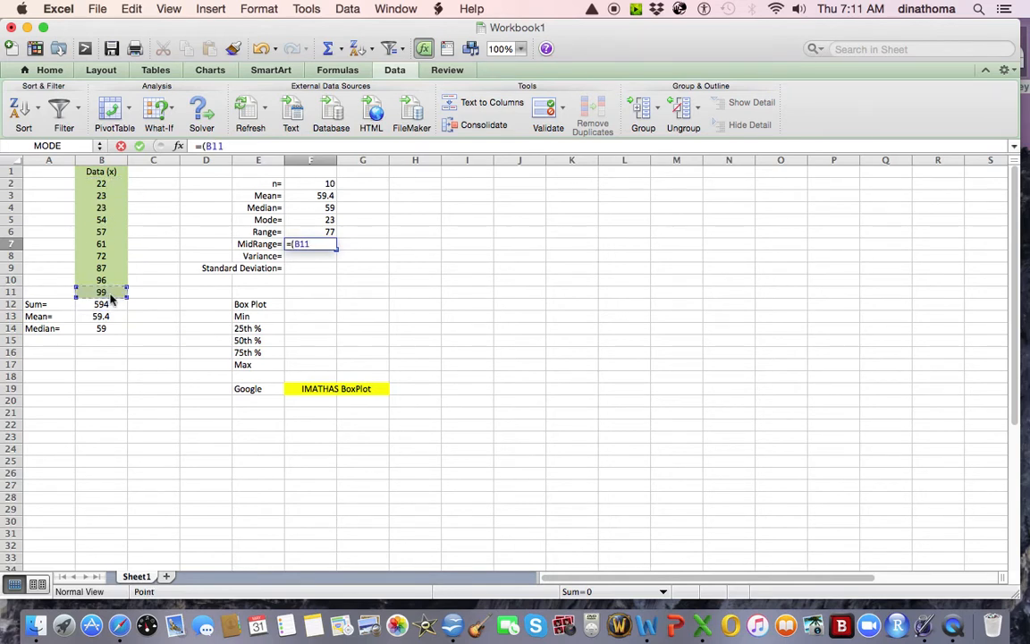
type("+")
left_click(106, 184)
type(")")
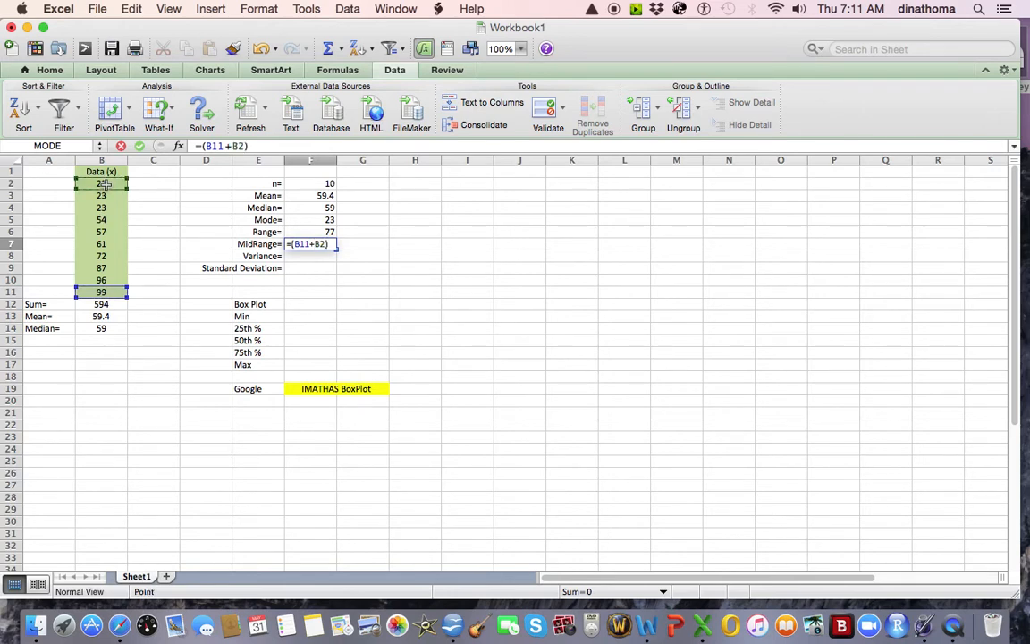
type("/2")
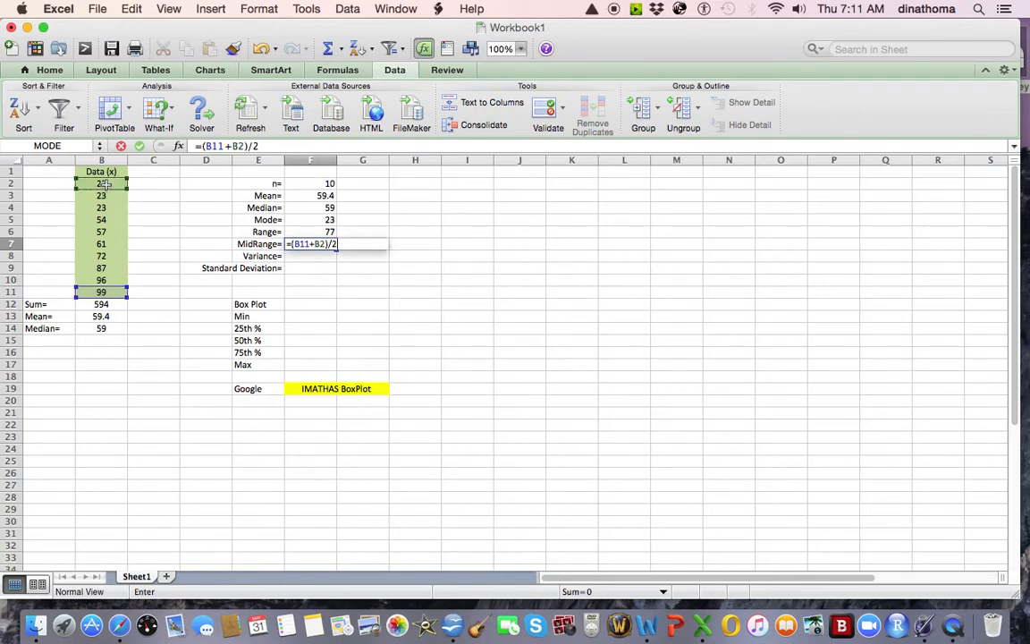
key("Return")
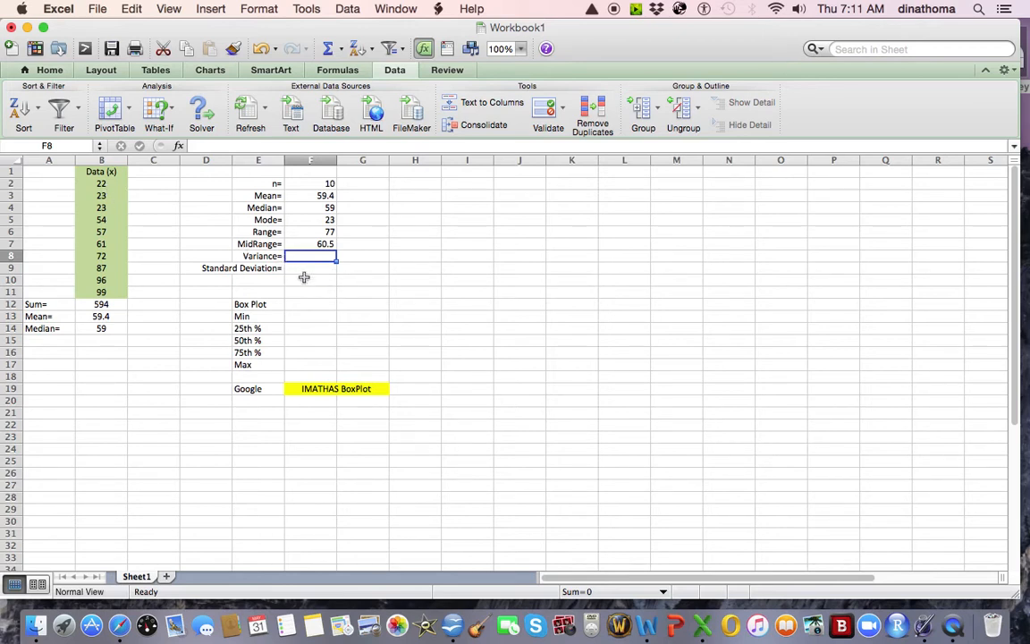
Enter the column heading "(x-mean)^2" in cell C1, beside the data heading.
left_click(159, 172)
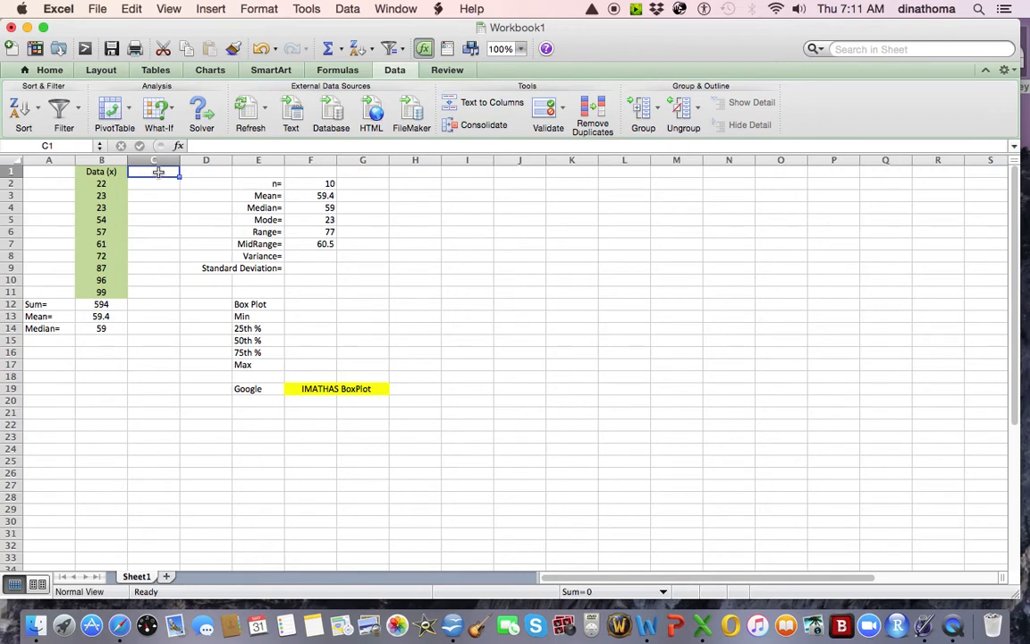
type("(")
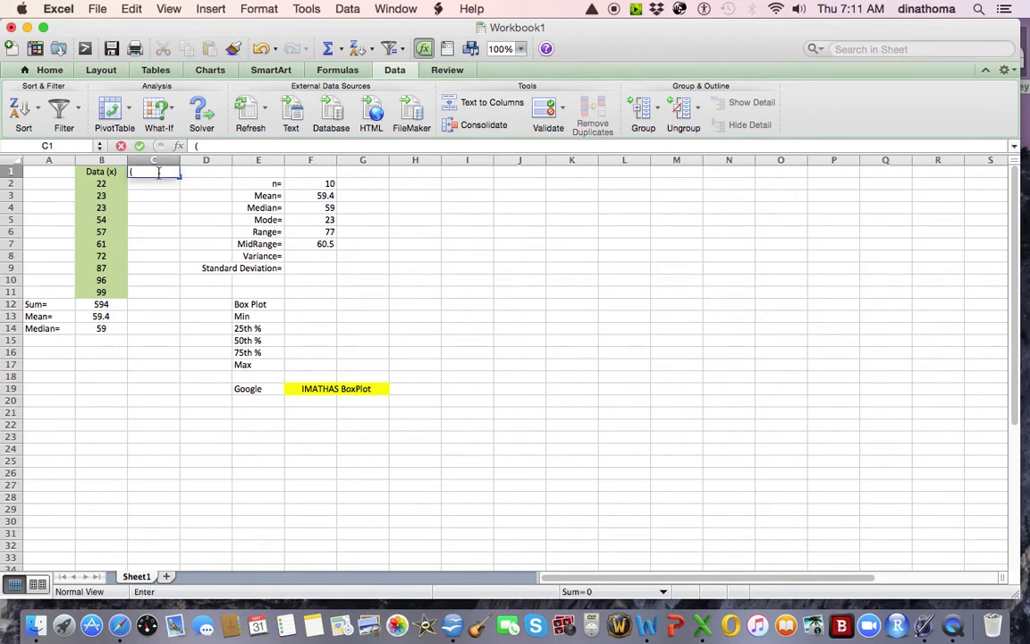
type("x-mean)^2")
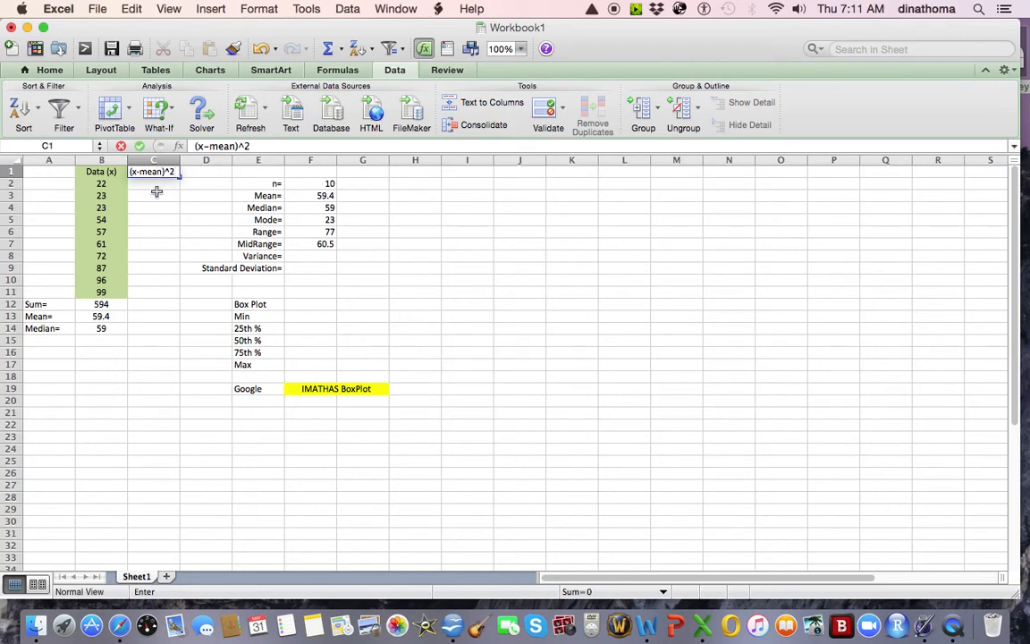
key("Return")
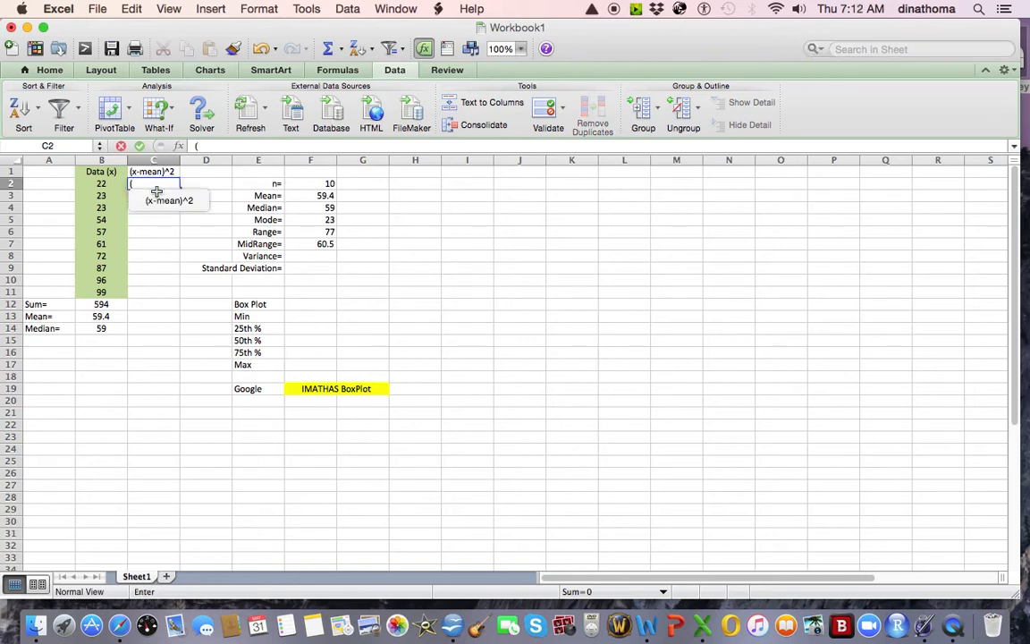
type("(=")
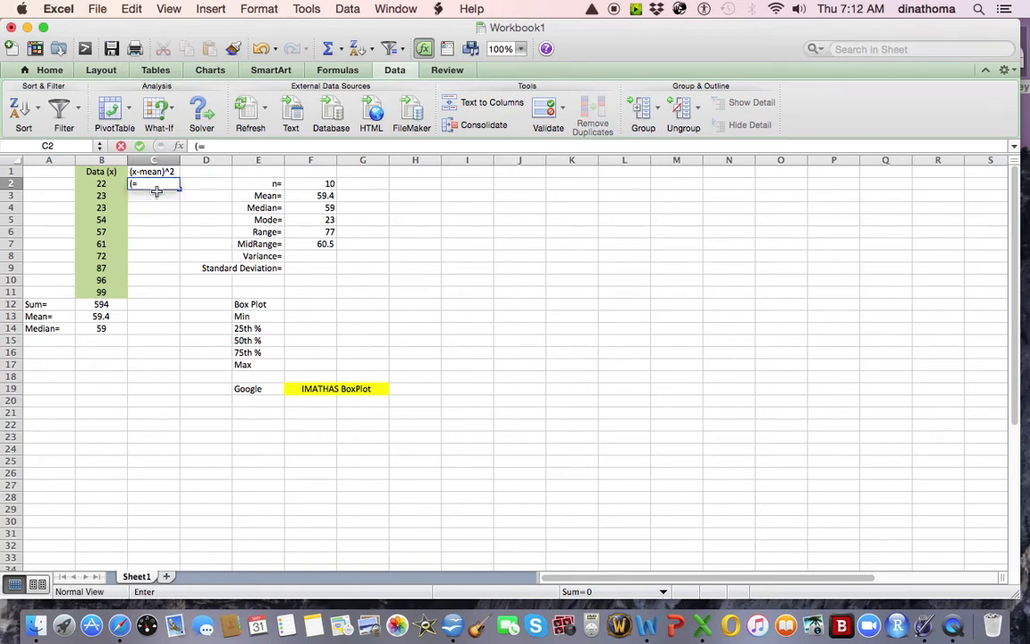
left_click(98, 178)
left_click(139, 185)
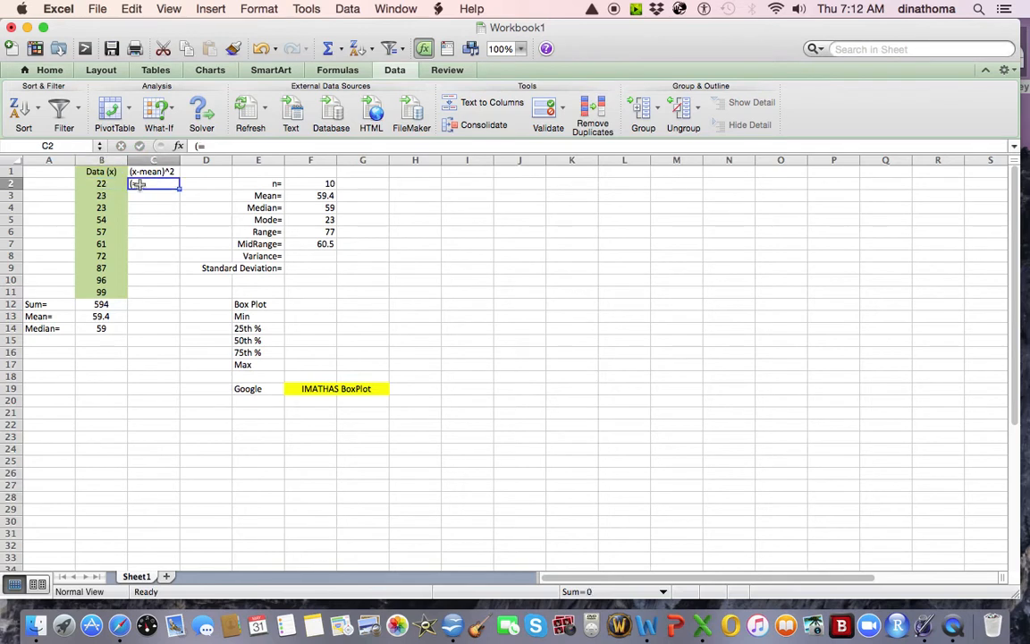
key("BackSpace")
Calculate the first squared deviation in cell C2 with the formula =(B2-$F$3)^2, keeping the mean reference absolute.
type("=(")
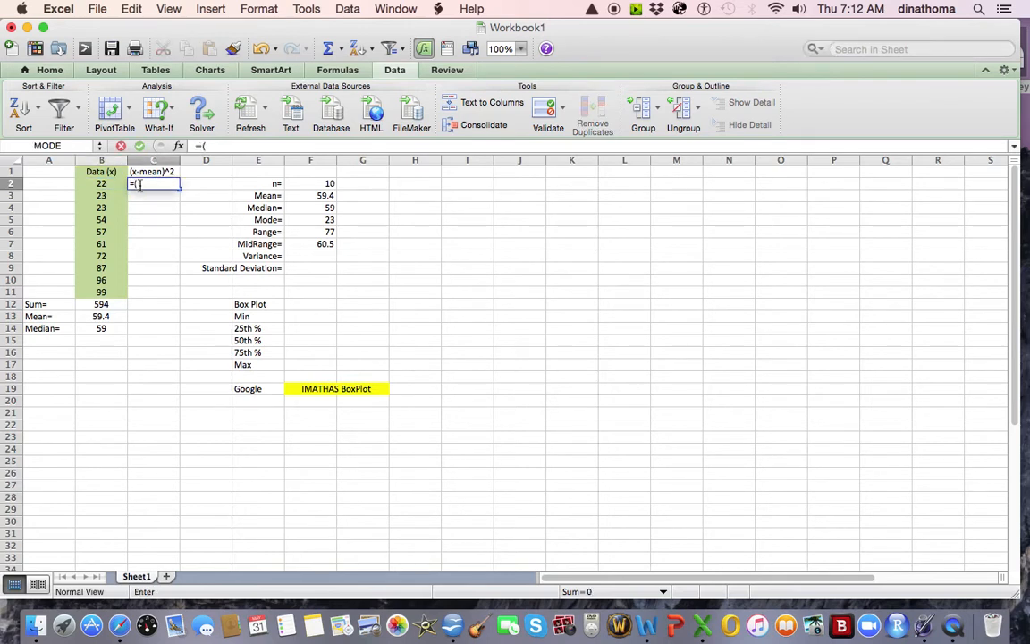
left_click(111, 183)
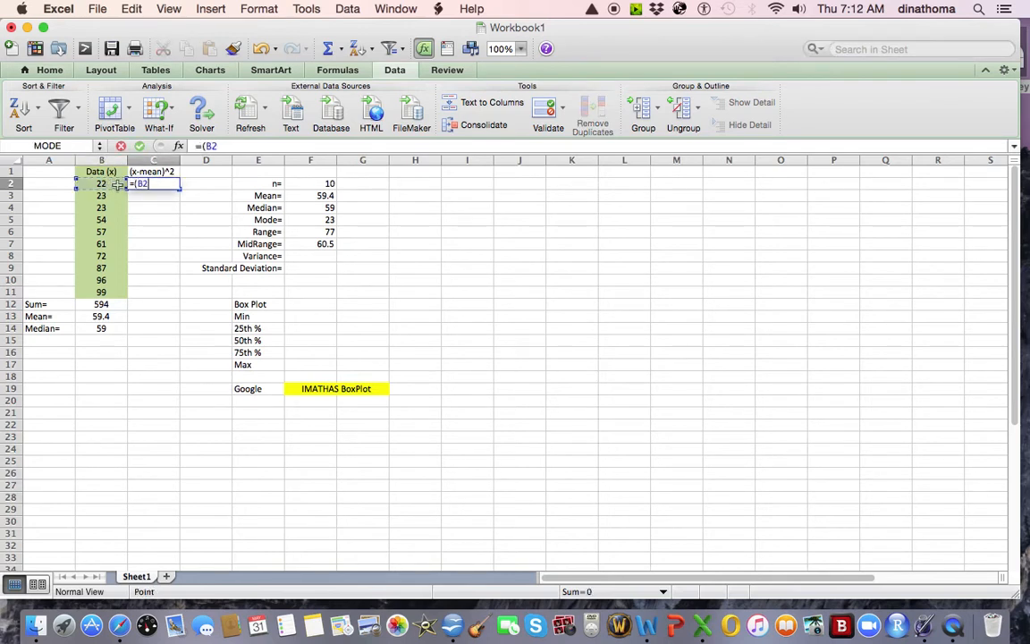
type("-")
left_click(319, 196)
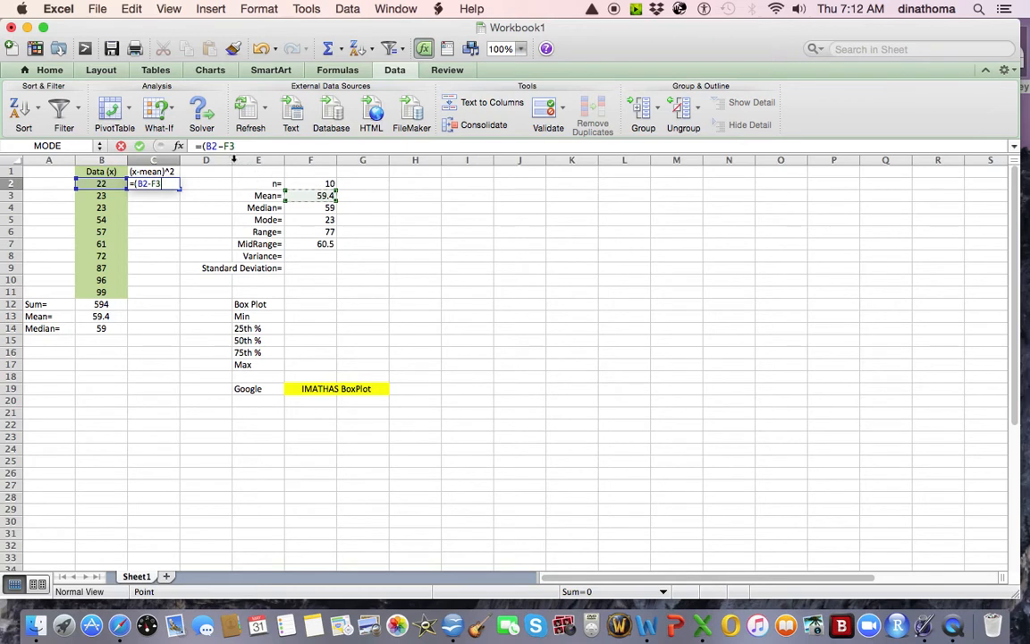
left_click(221, 145)
type("$")
key("Right")
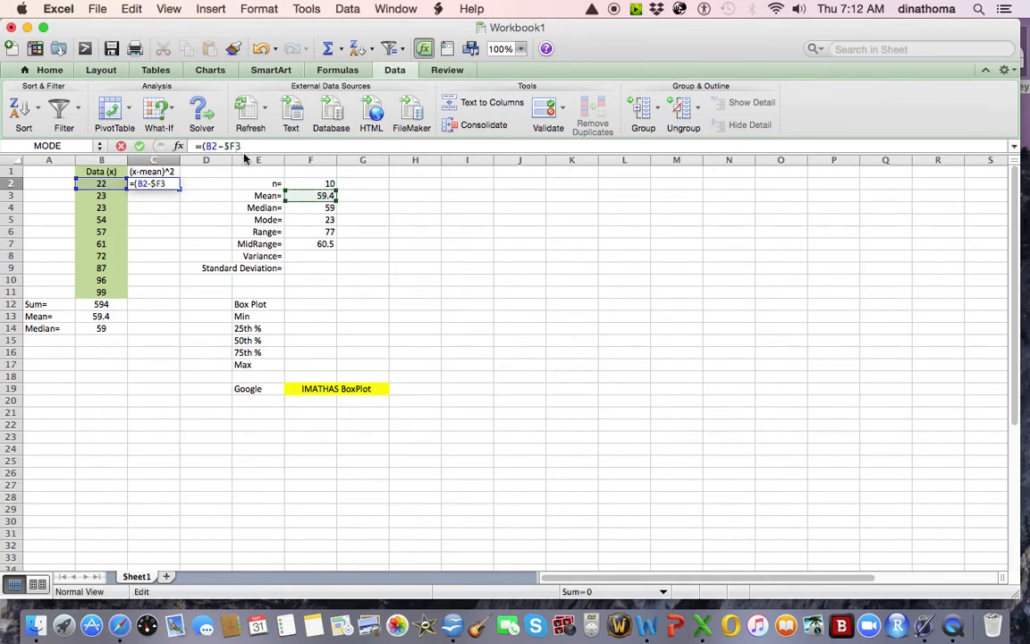
type("$3")
type(")^2")
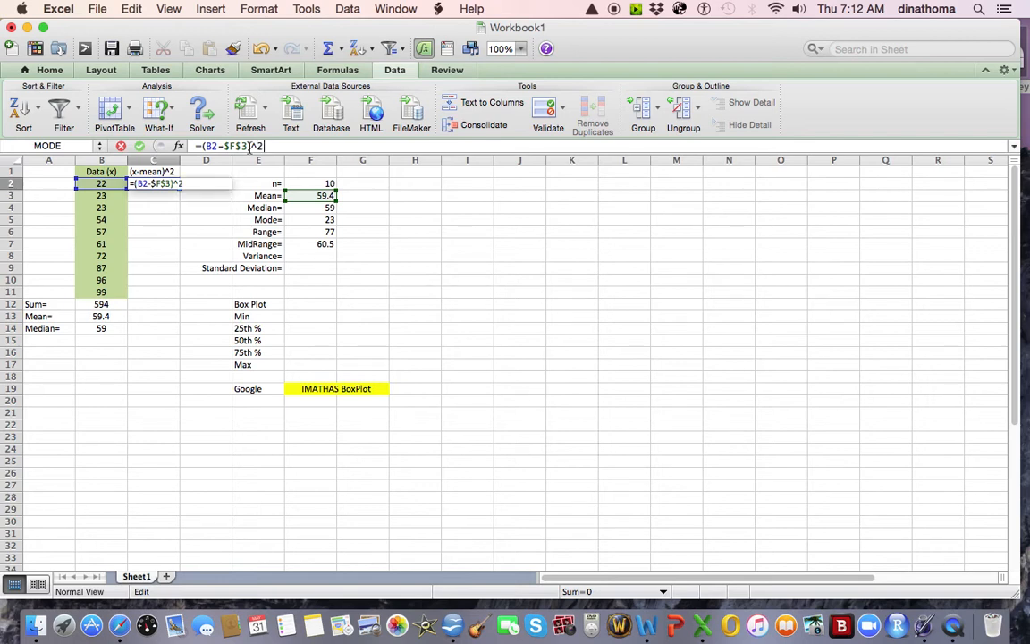
key("Return")
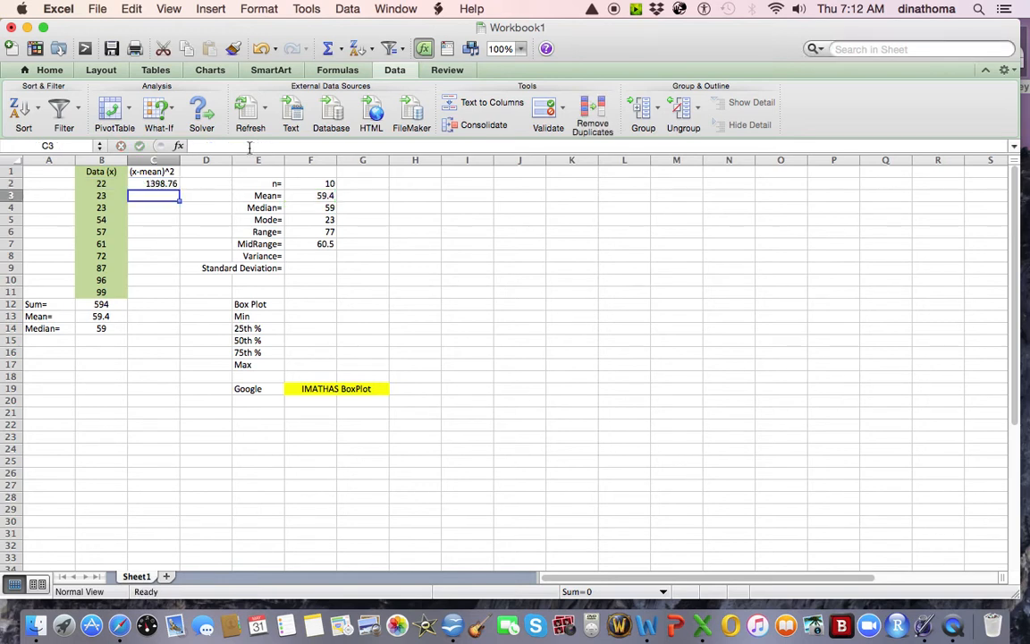
Fill the squared-deviation formula from cell C2 down through C11 for all ten data values.
left_click(163, 184)
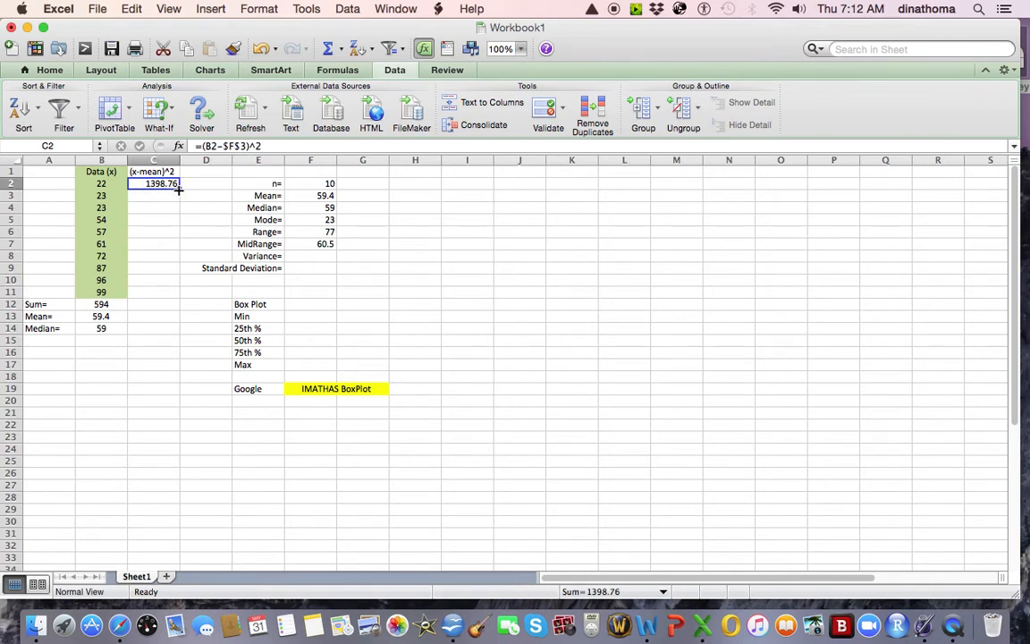
left_click_drag(179, 189, 174, 295)
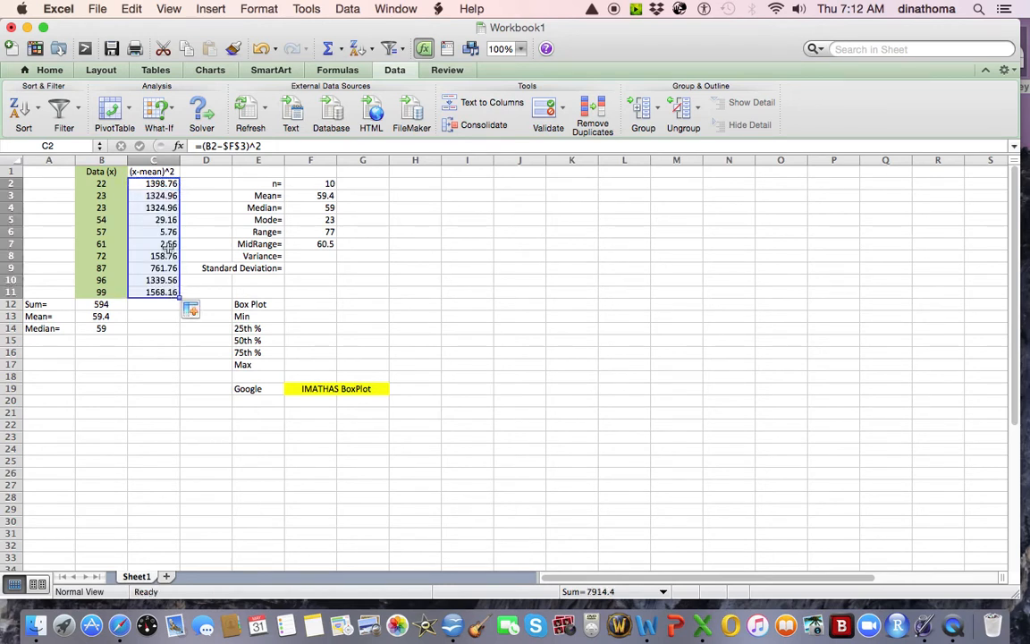
Examine the copied formulas down column C to check the relative data references and the absolute mean reference.
left_click(151, 196)
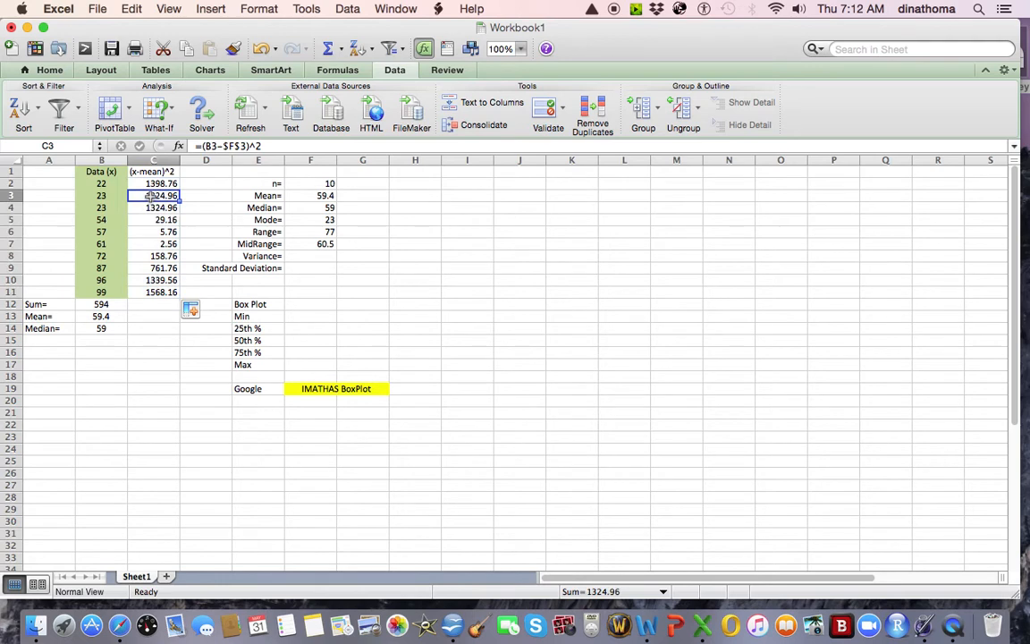
key("Down")
key("Down")
key("Down")
key("Down")
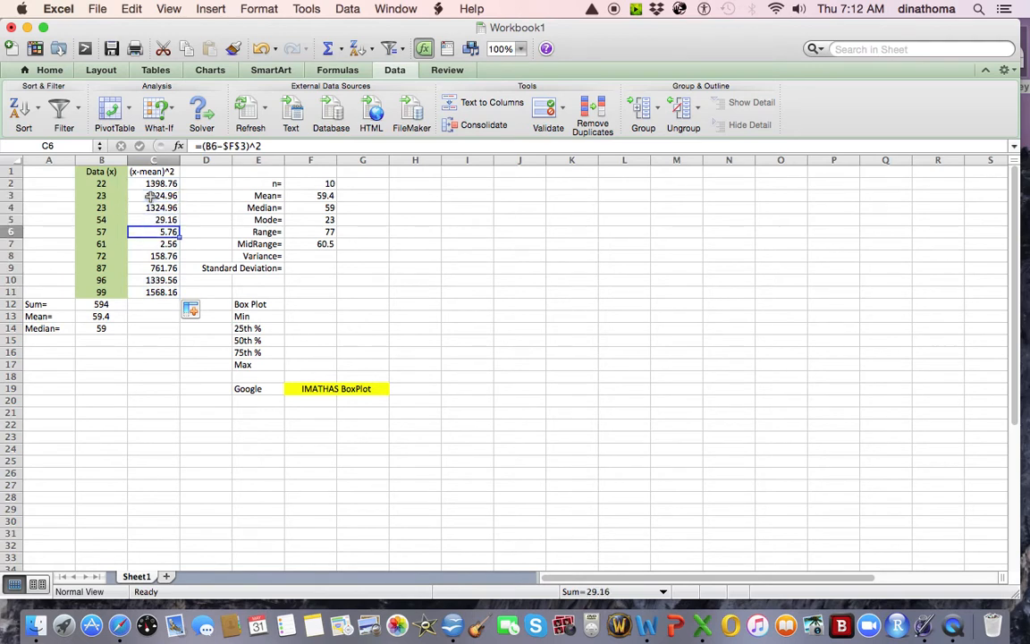
key("Down")
key("Down")
key("Down")
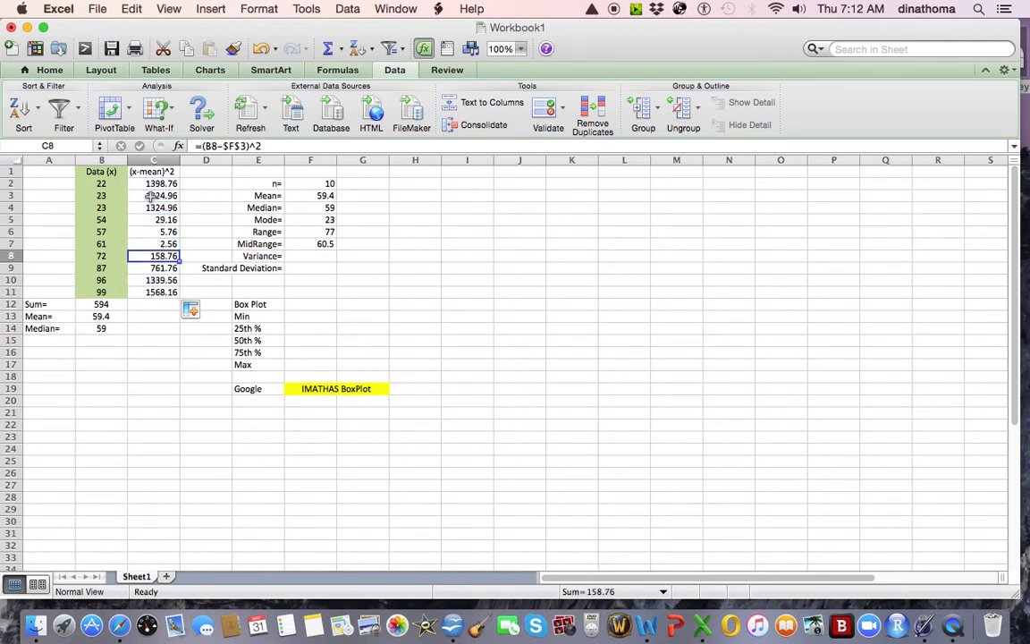
key("Down")
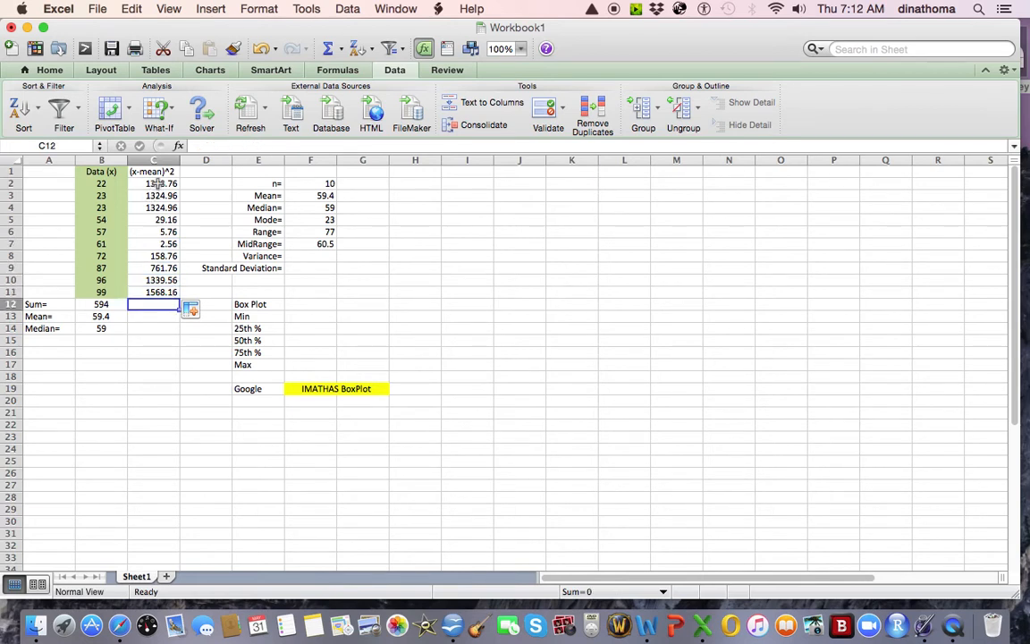
Total the squared deviations C2:C11 in cell C12 with AutoSum.
left_click_drag(143, 181, 154, 306)
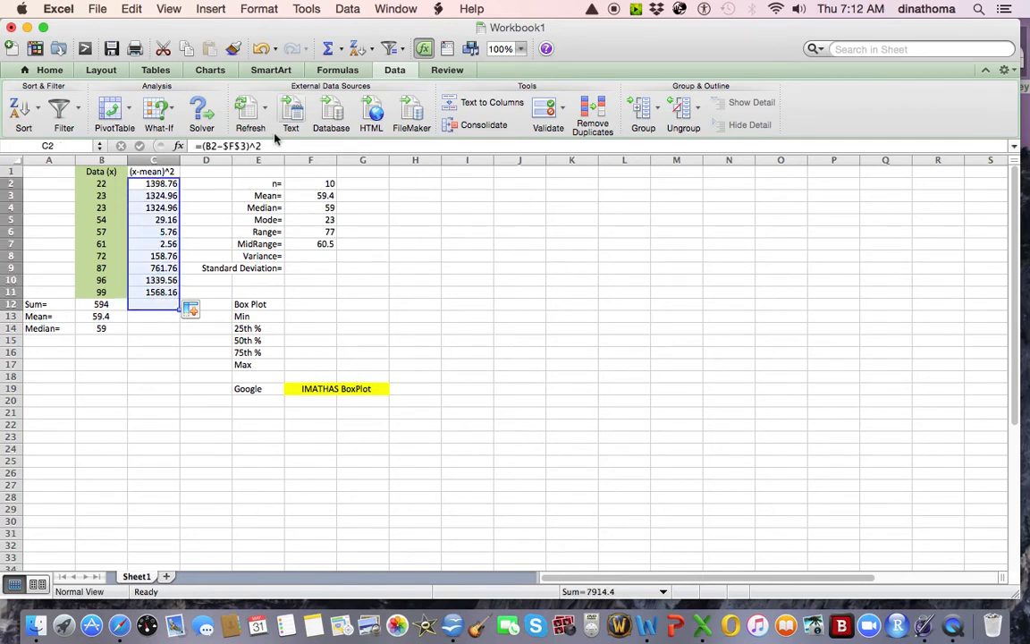
left_click(329, 51)
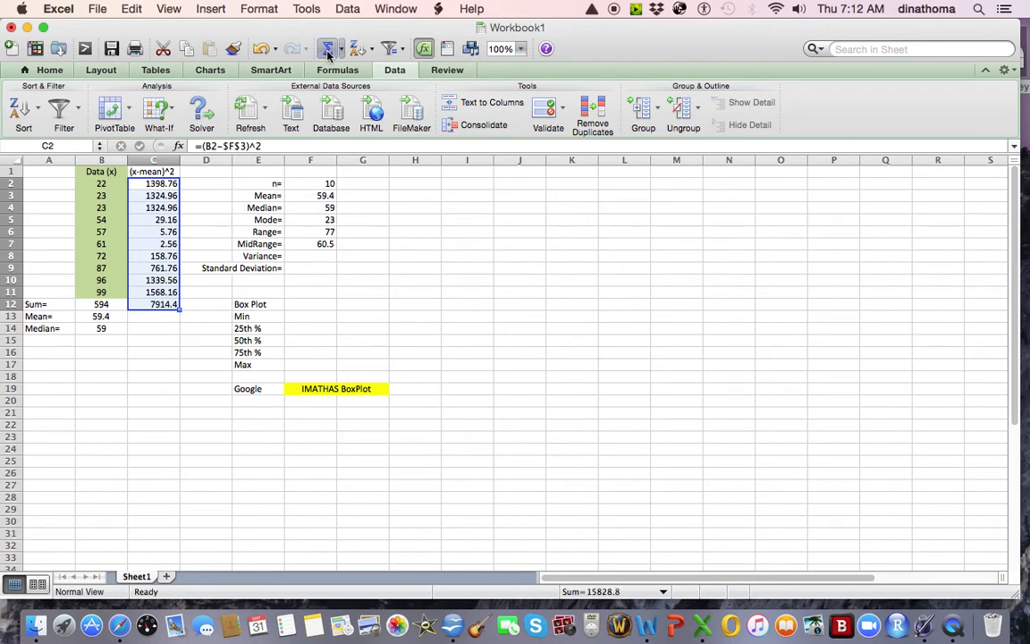
left_click(145, 316)
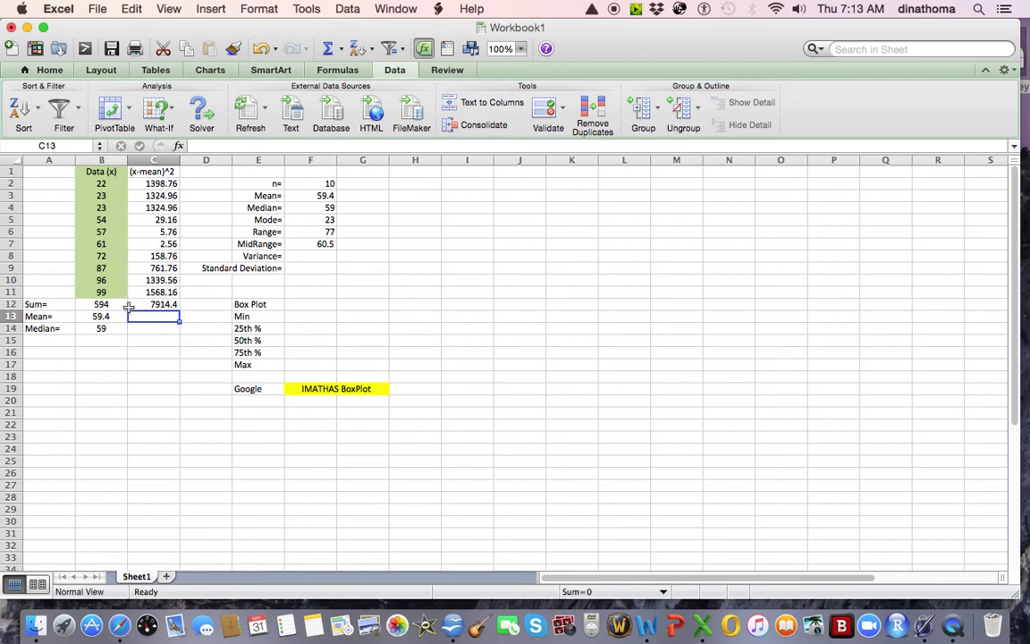
Apply a Bottom Double Border to cells B11:C11 to separate the data from the sums.
left_click_drag(94, 292, 180, 290)
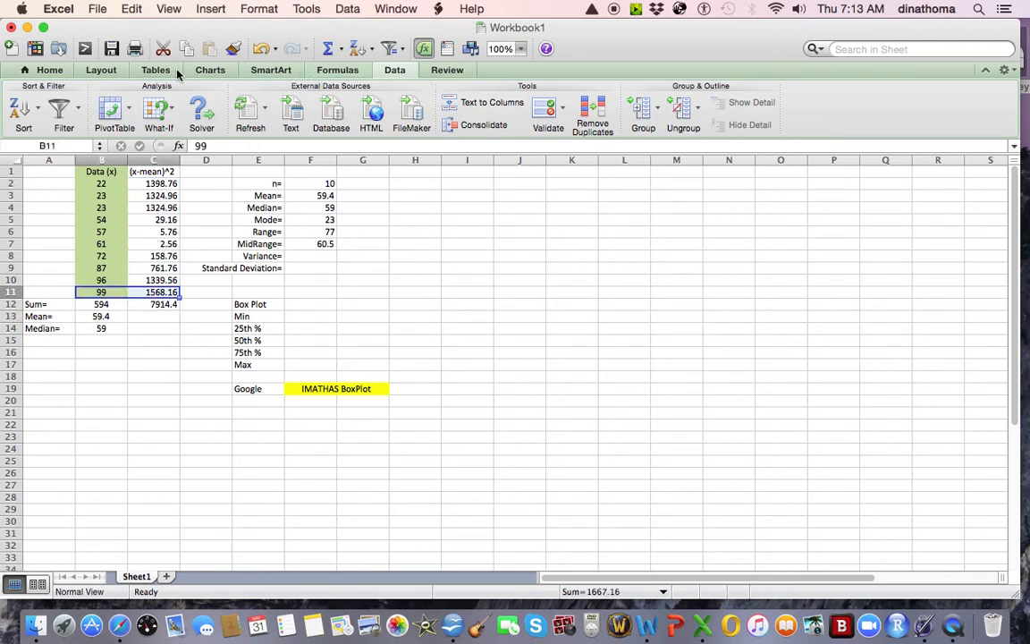
double_click(103, 72)
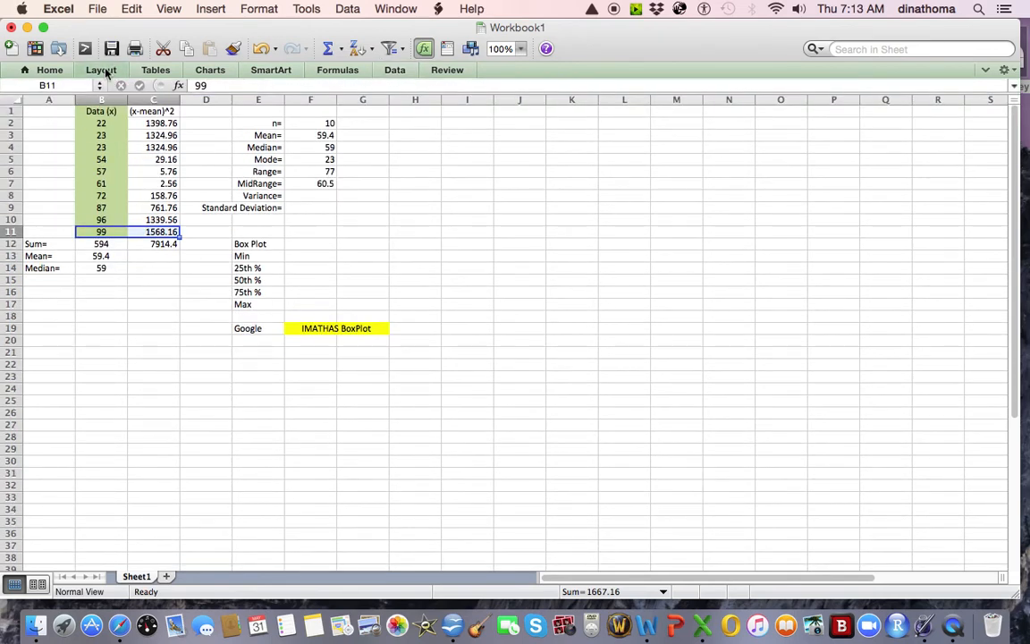
left_click(104, 72)
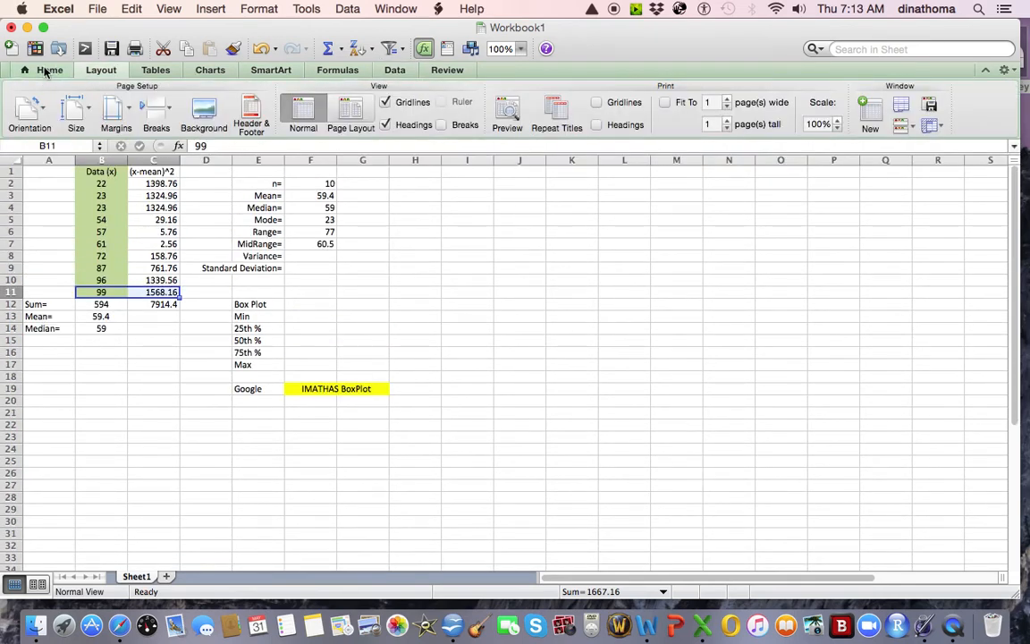
left_click(50, 71)
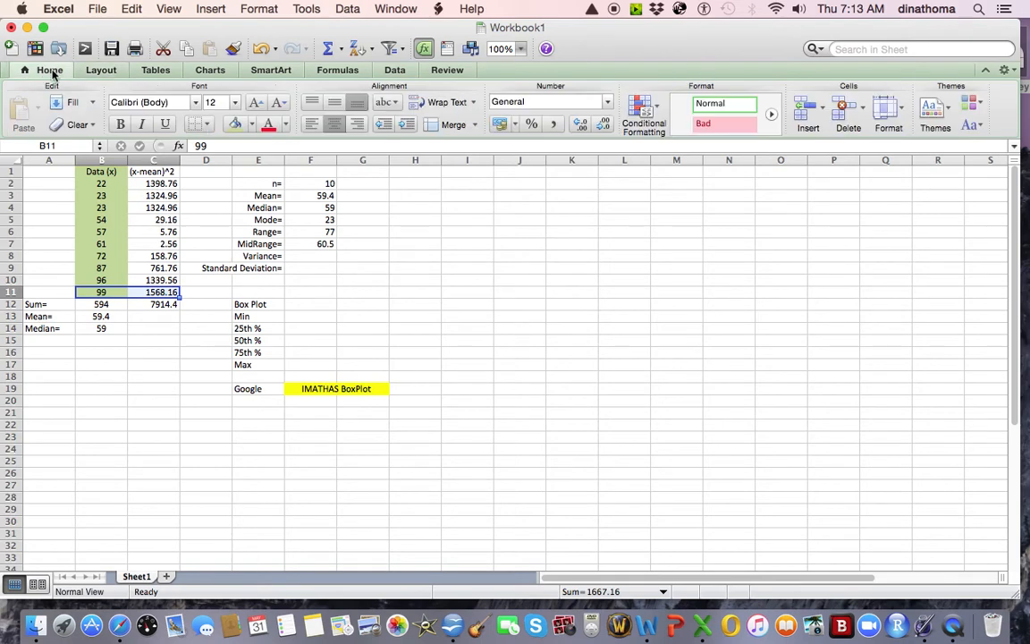
left_click(207, 125)
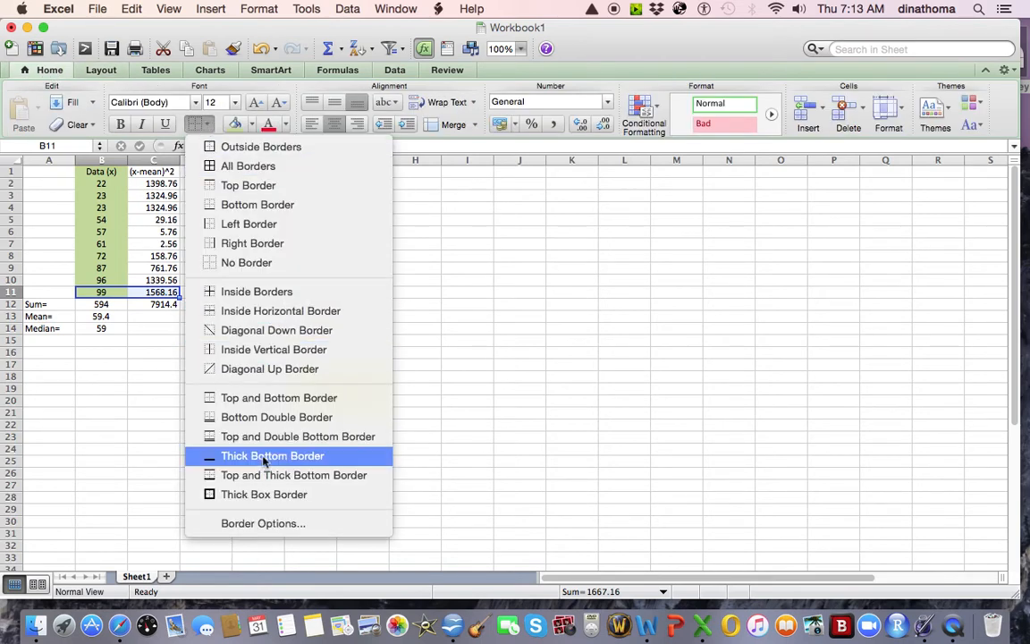
left_click(248, 418)
left_click(143, 378)
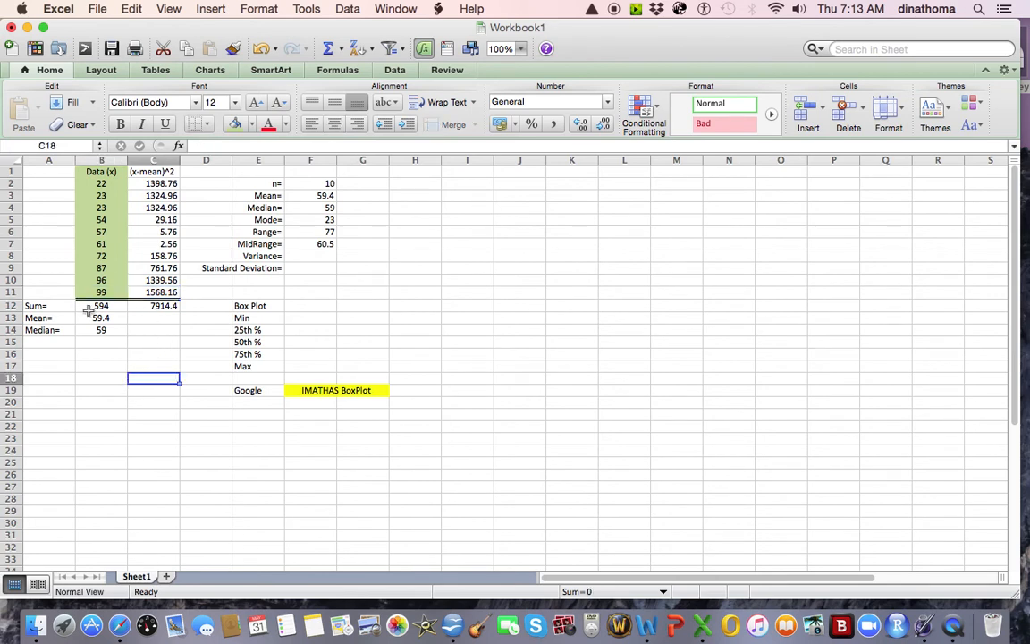
Enter the label "Var=" in cell A15, below the median label.
left_click(148, 306)
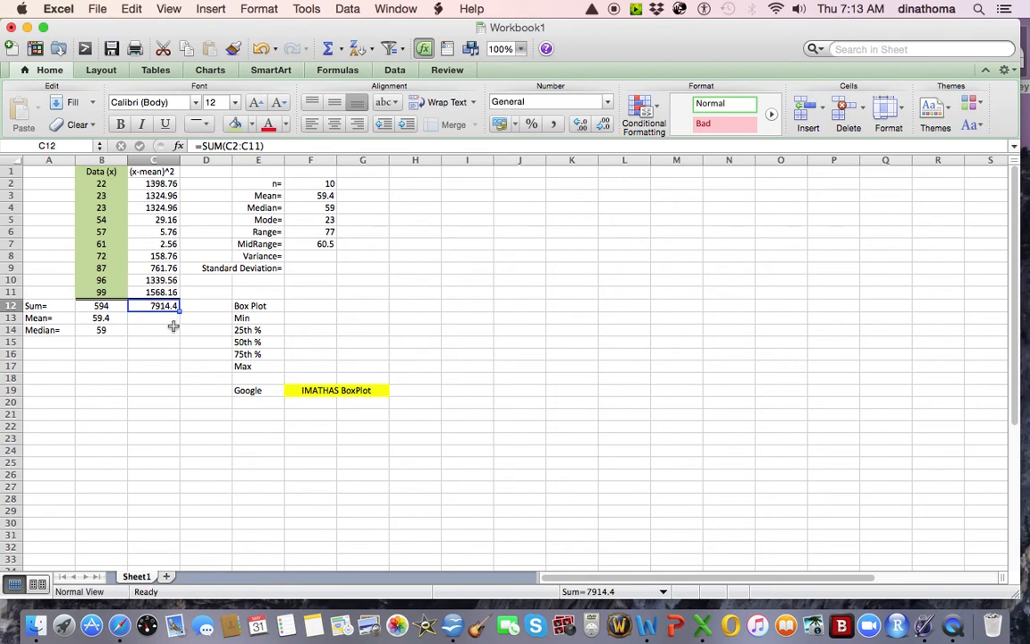
left_click(172, 321)
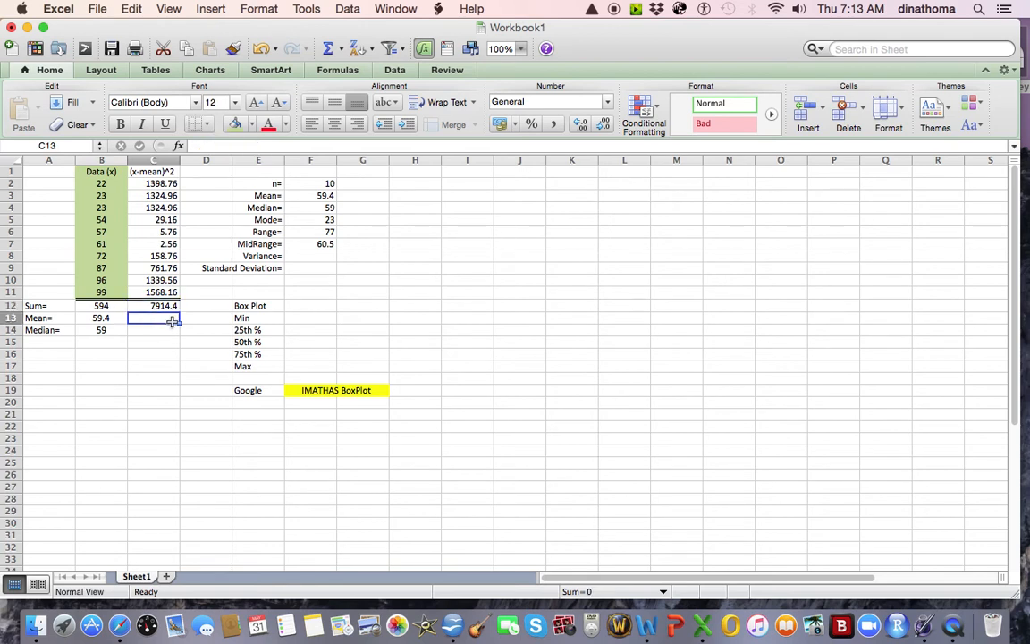
left_click(46, 343)
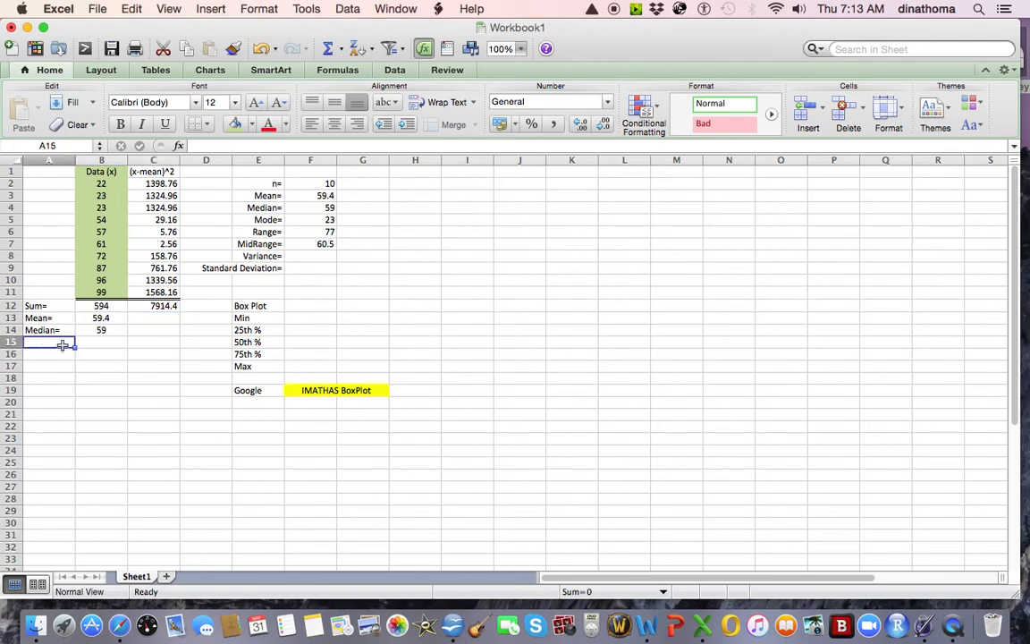
type("V")
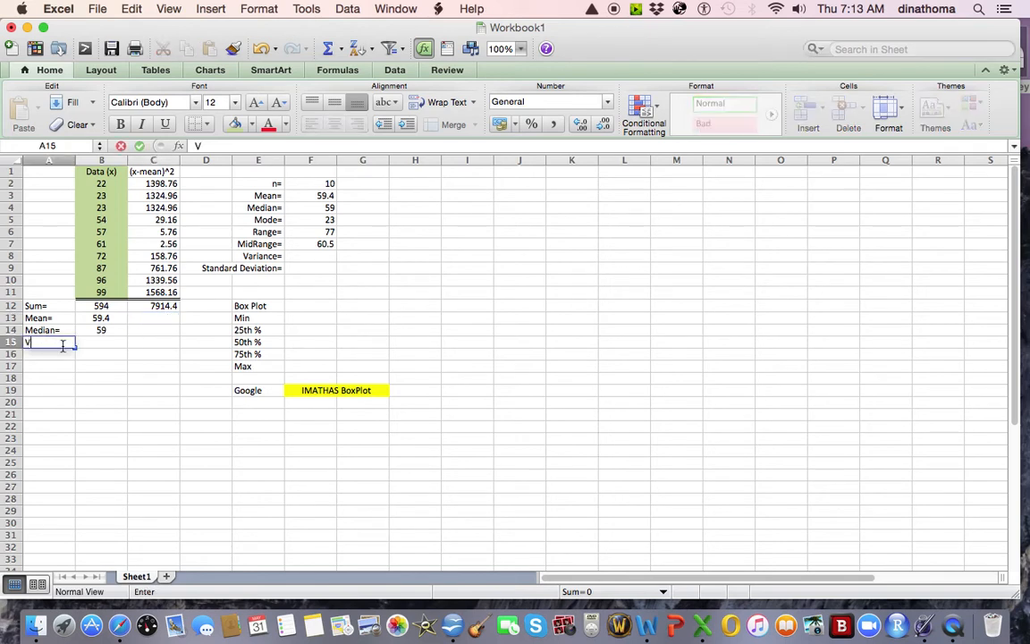
type("ar=")
key("Tab")
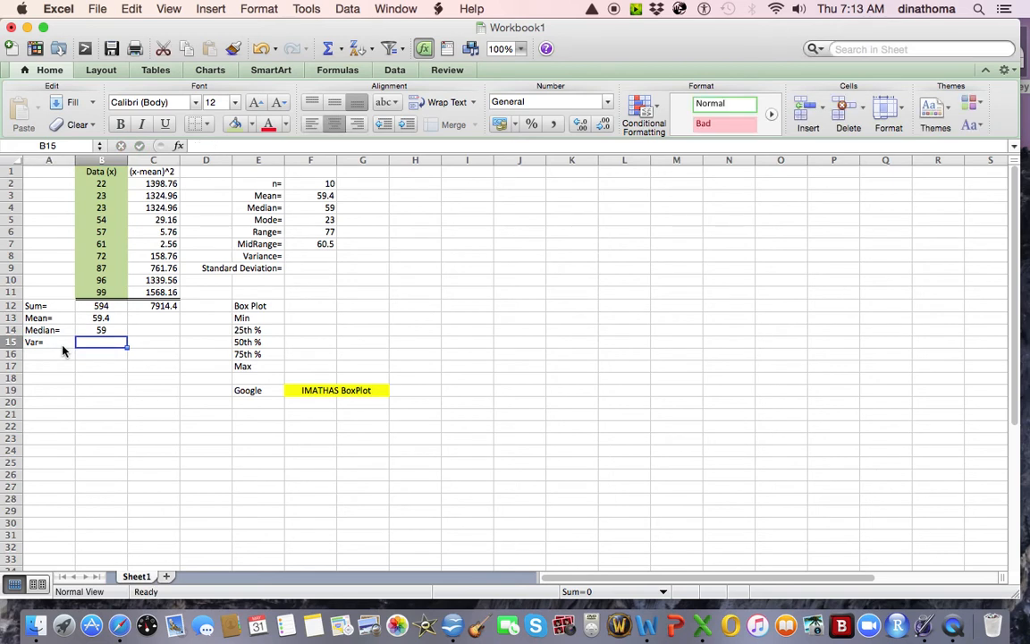
Calculate the sample variance manually in cell B15 with the formula =C12/(F2-1).
type("=")
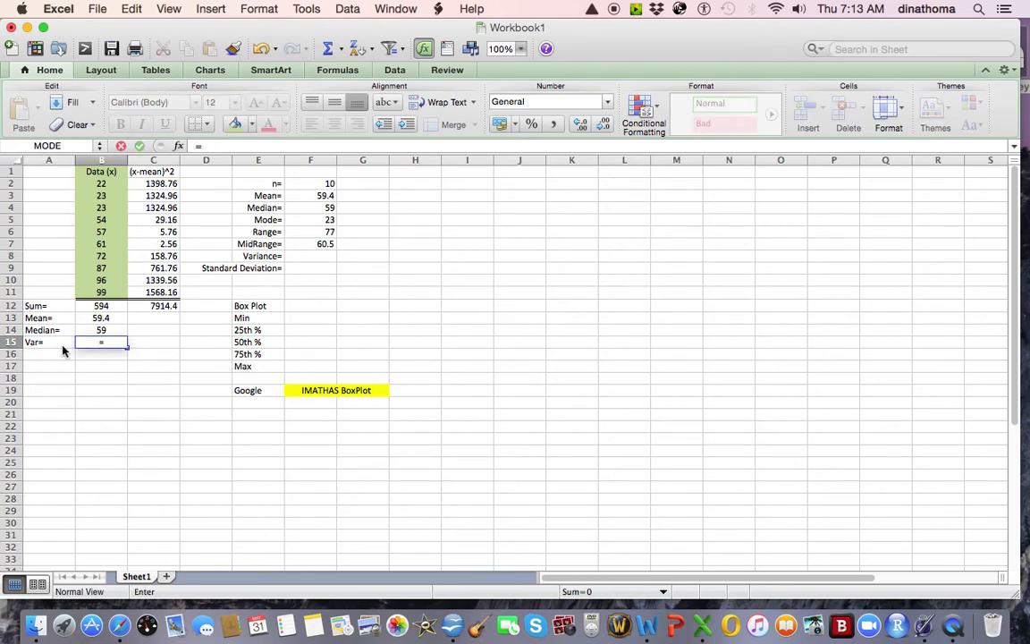
left_click(152, 310)
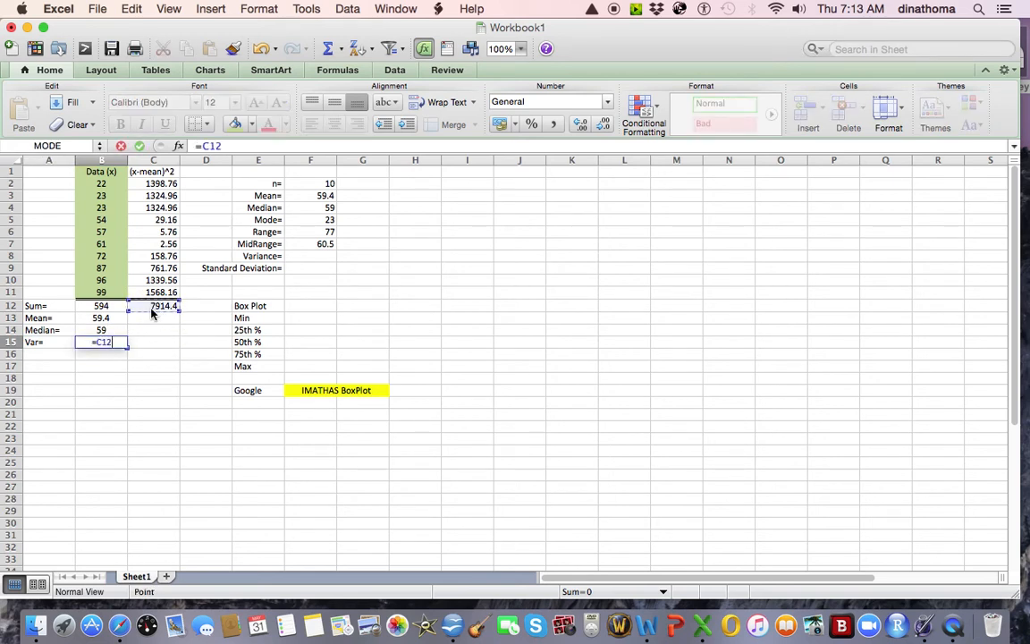
left_click(236, 145)
type("/")
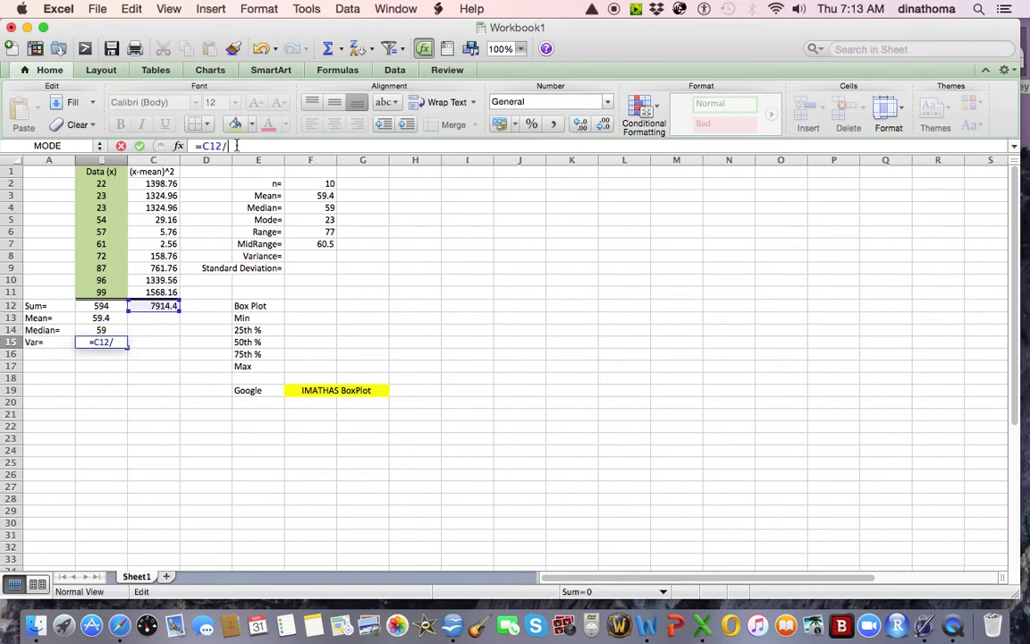
type("(")
left_click(312, 184)
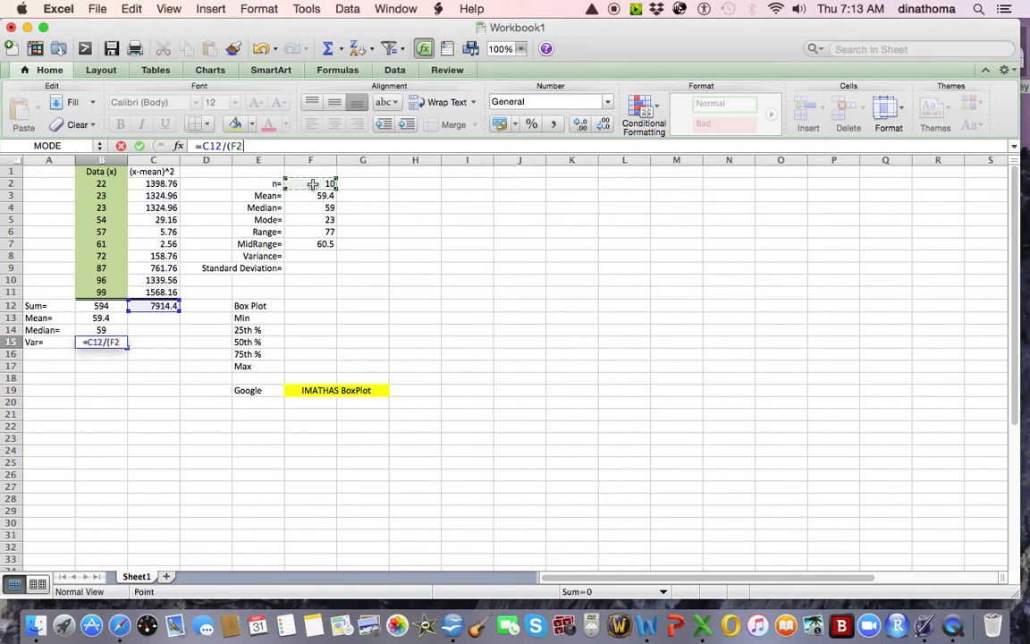
type("-1)")
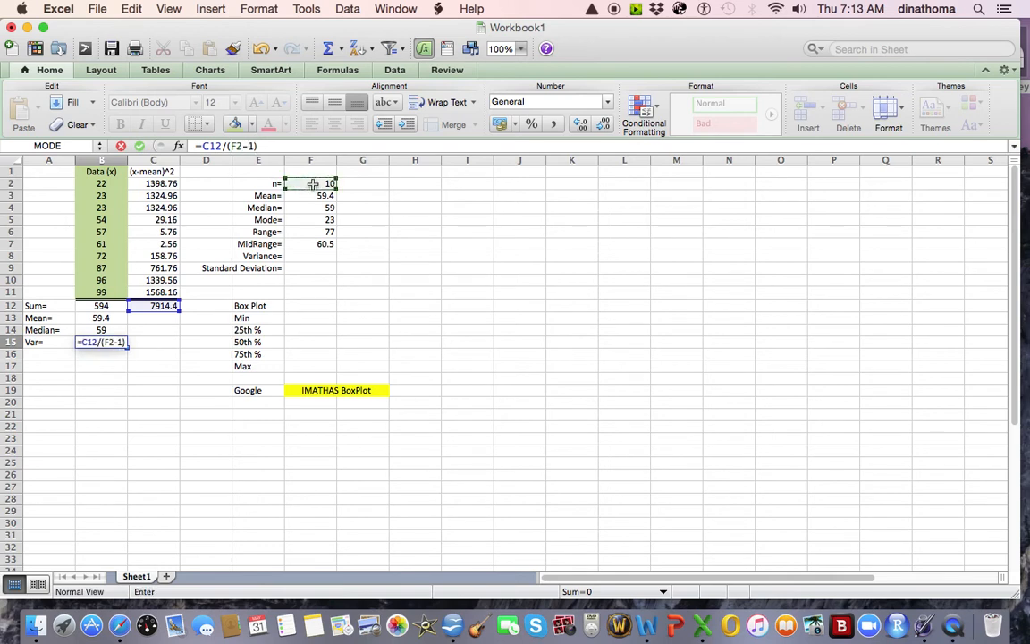
key("Tab")
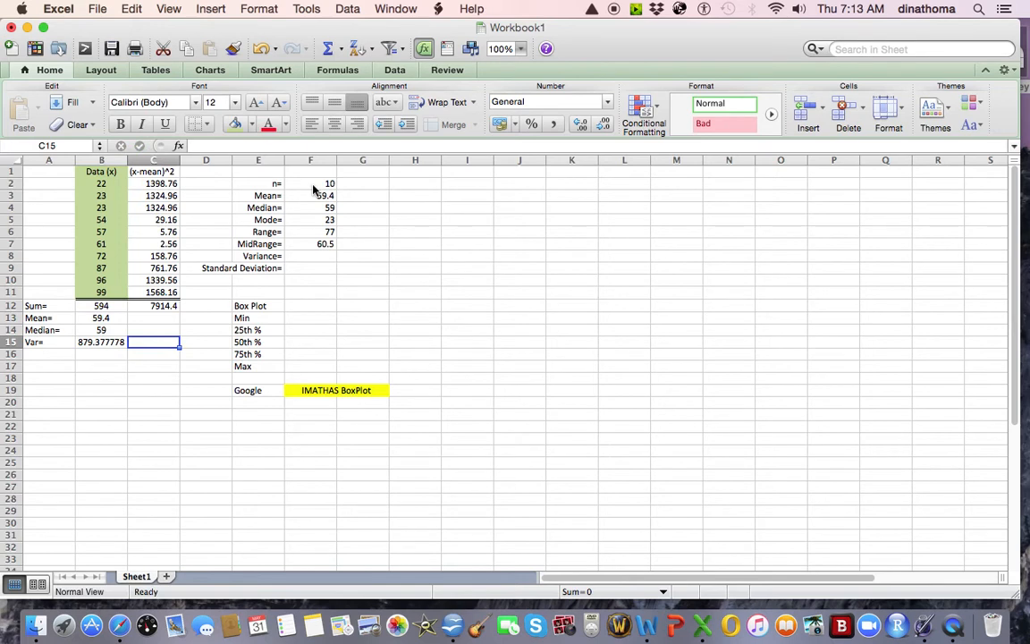
Calculate the variance in cell F8 with the function =VAR(B2:B11).
left_click(309, 256)
type("=vaLUE")
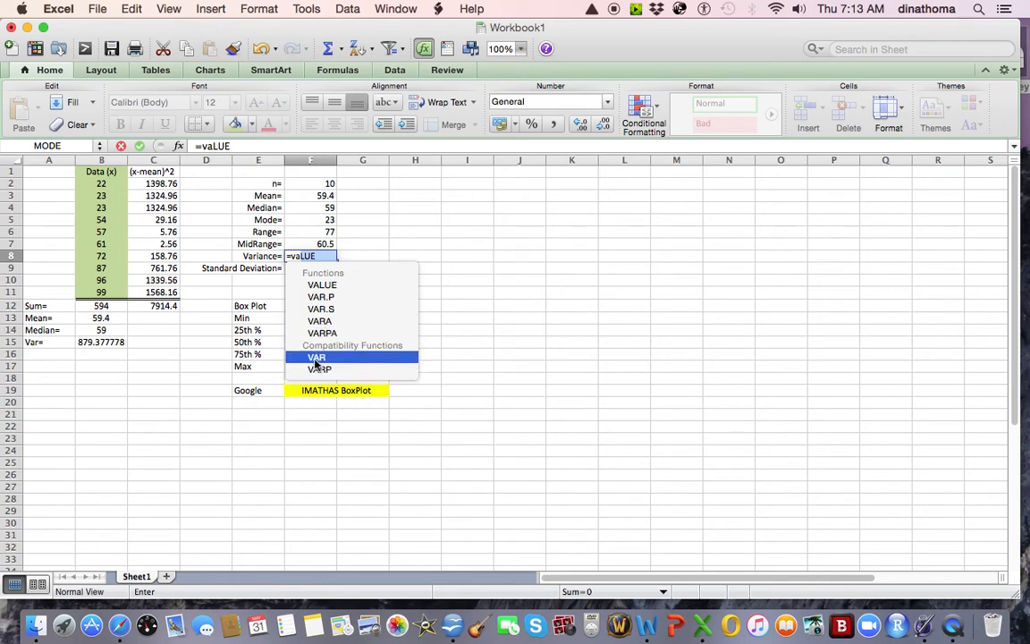
double_click(317, 357)
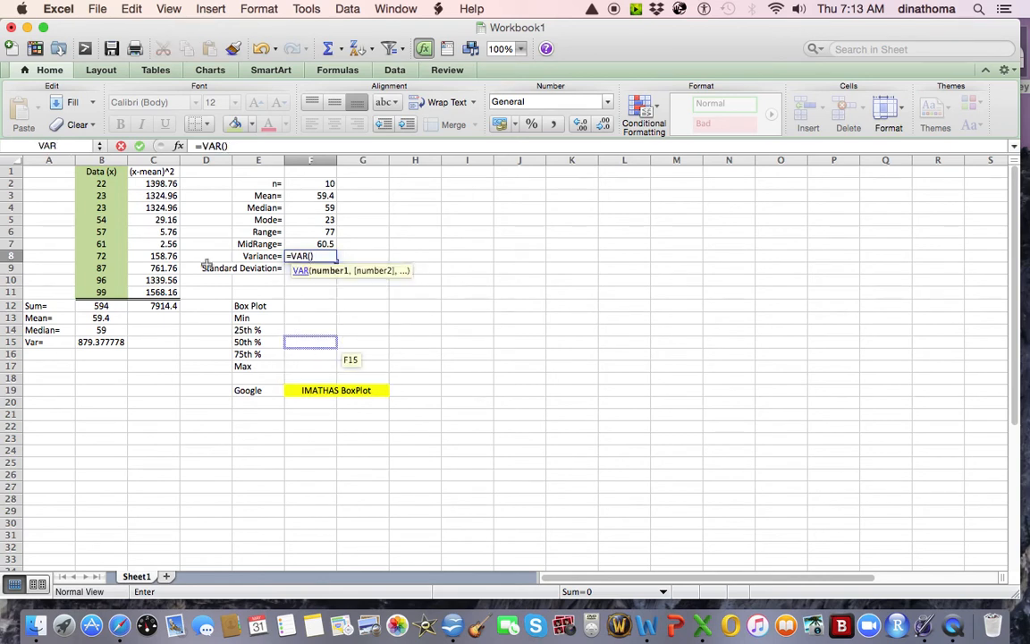
left_click_drag(101, 183, 117, 293)
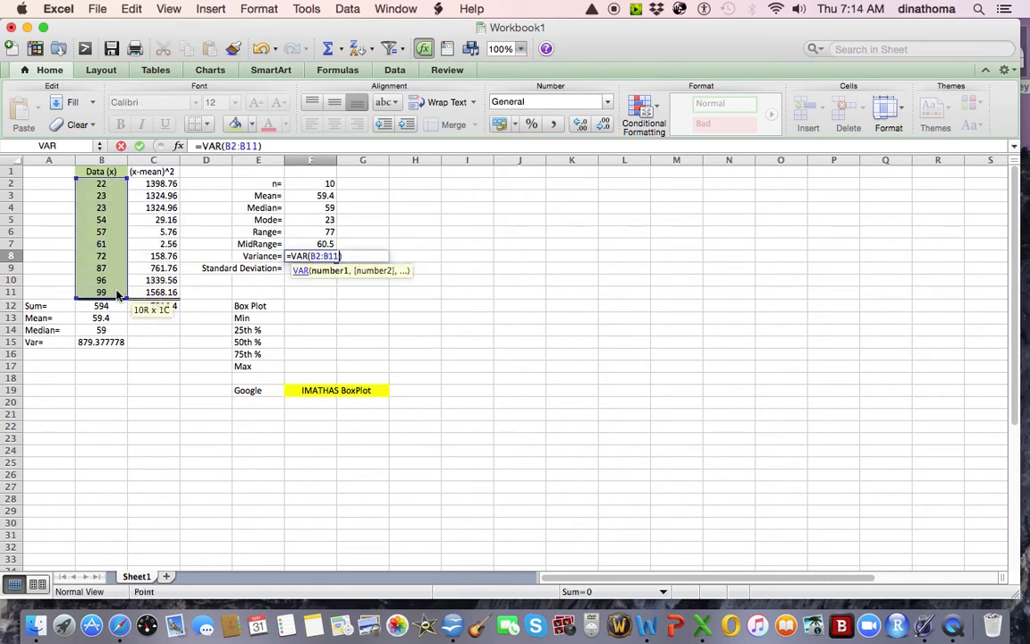
key("Return")
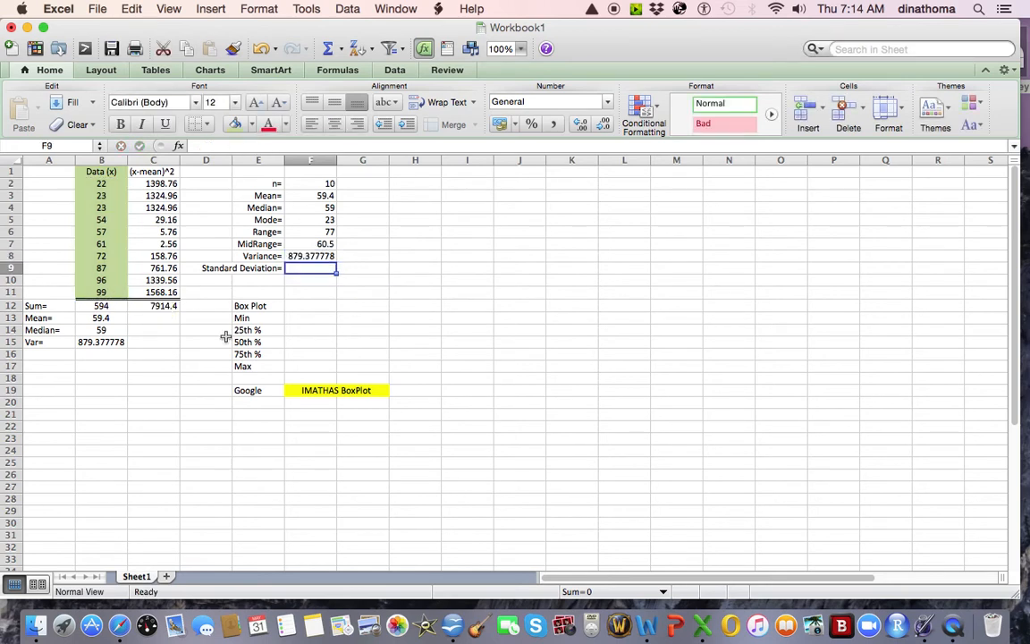
Enter the label "STDV" in cell A16, below the variance label.
left_click(42, 357)
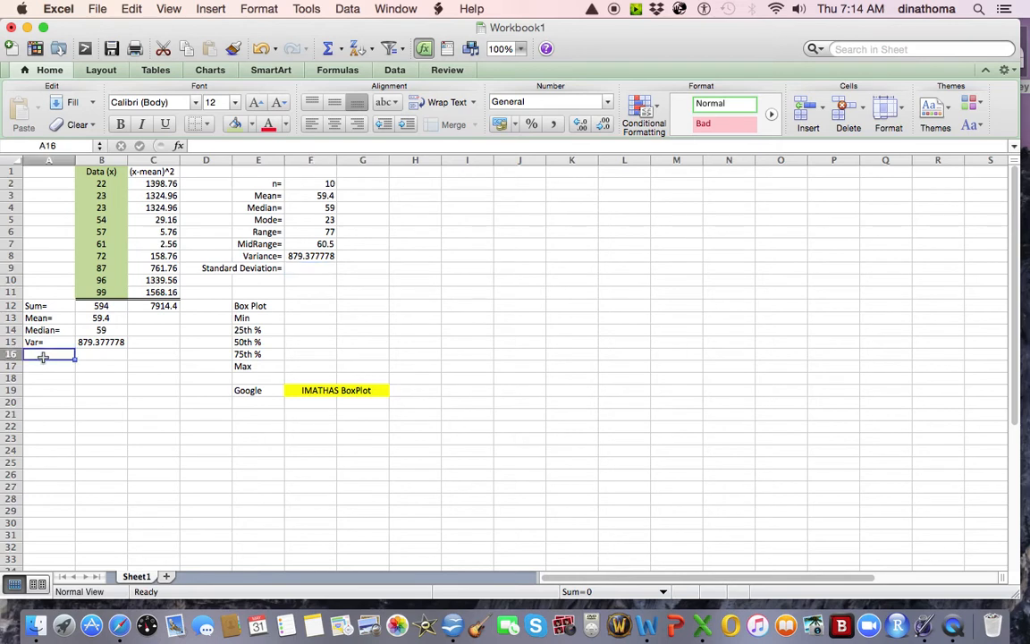
type("STDV")
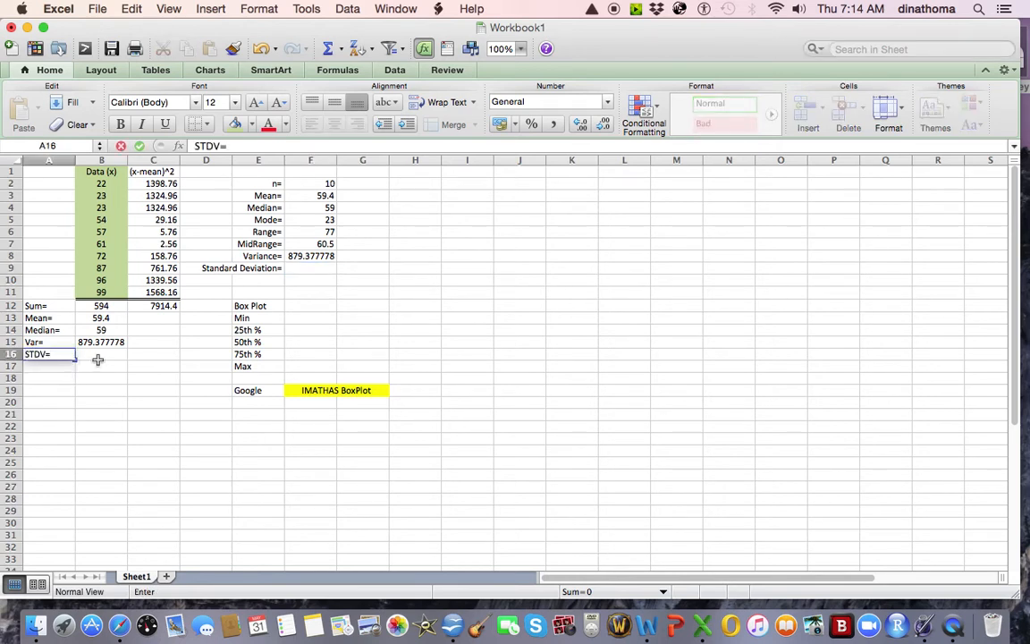
type("=")
key("BackSpace")
Calculate the standard deviation manually in cell B16 as the square root of the variance with =SQRT(B15).
left_click(97, 359)
type("=sq")
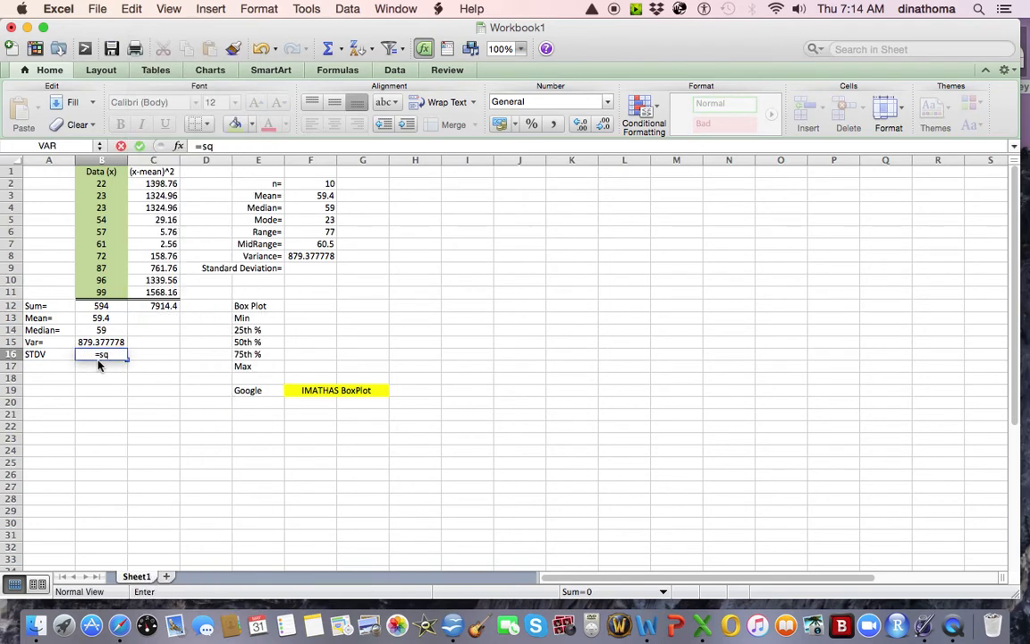
type("rt")
left_click_drag(100, 362, 103, 358)
key("BackSpace")
key("BackSpace")
key("BackSpace")
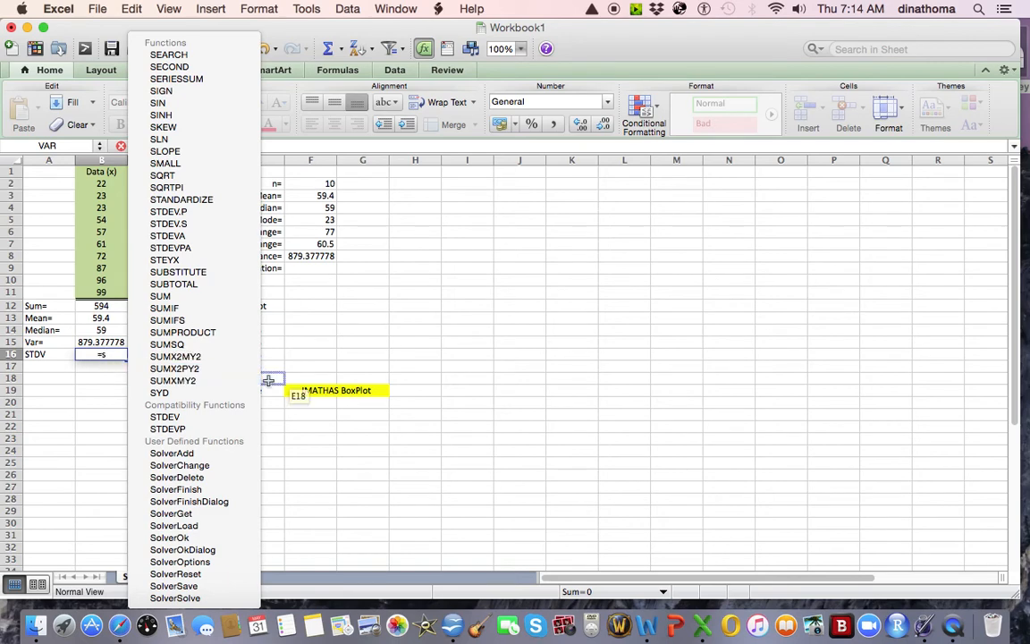
key("BackSpace")
type("s")
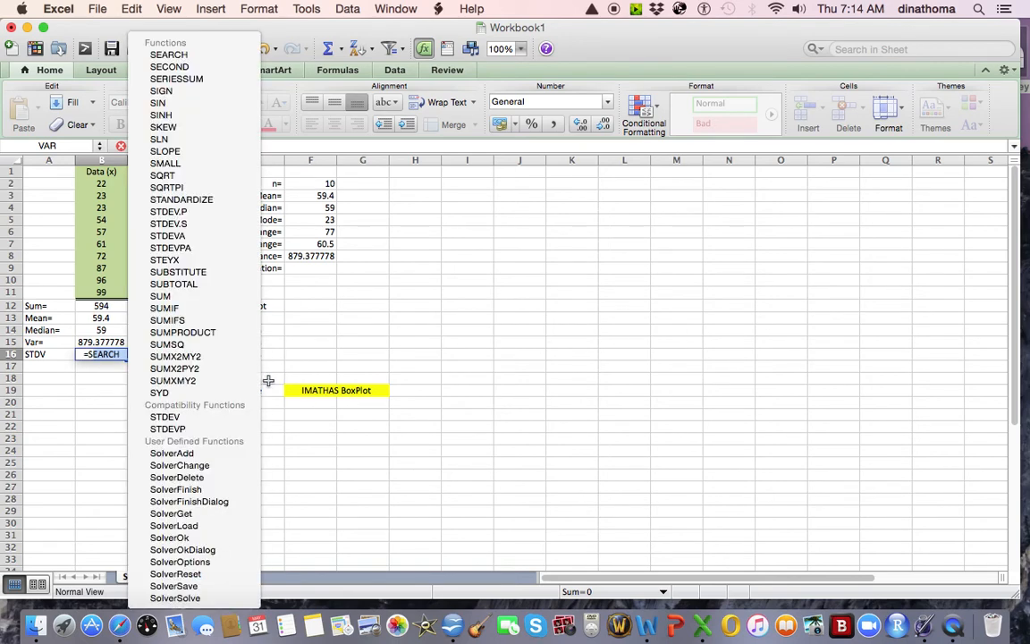
type("q")
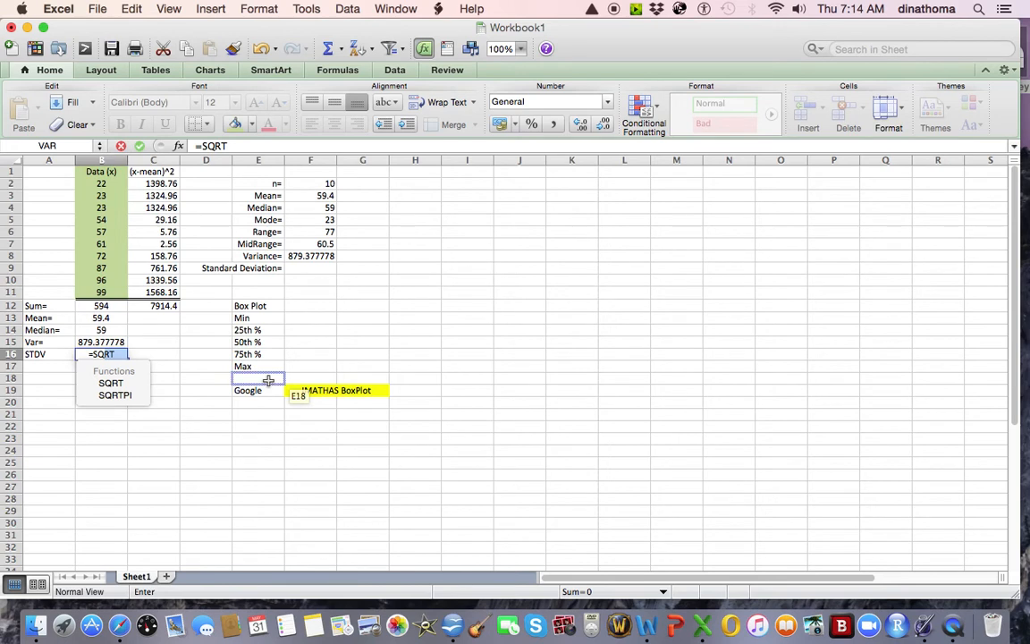
double_click(113, 384)
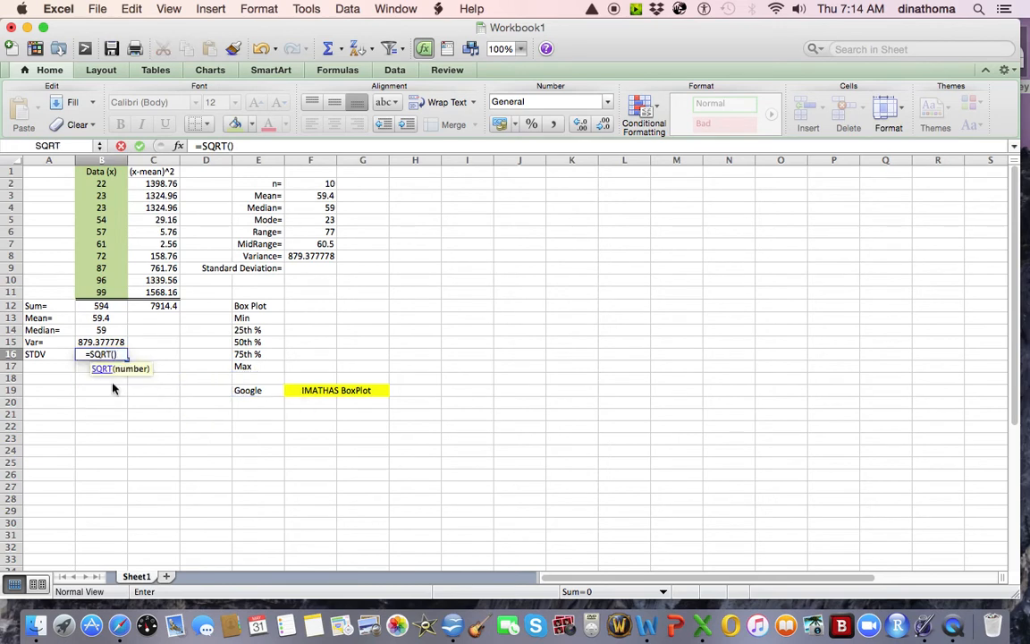
left_click(95, 343)
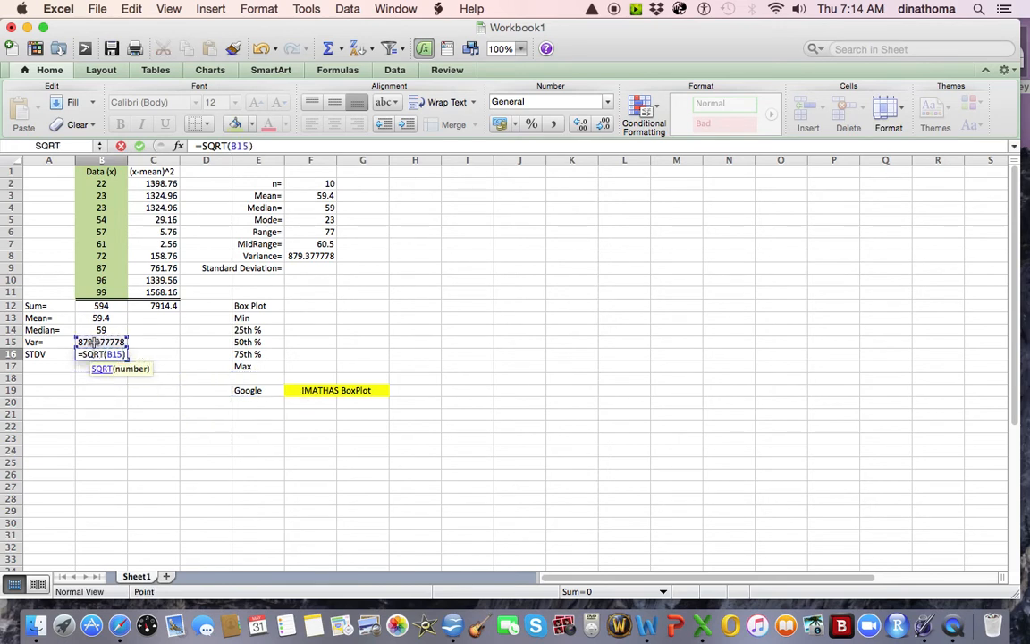
key("Return")
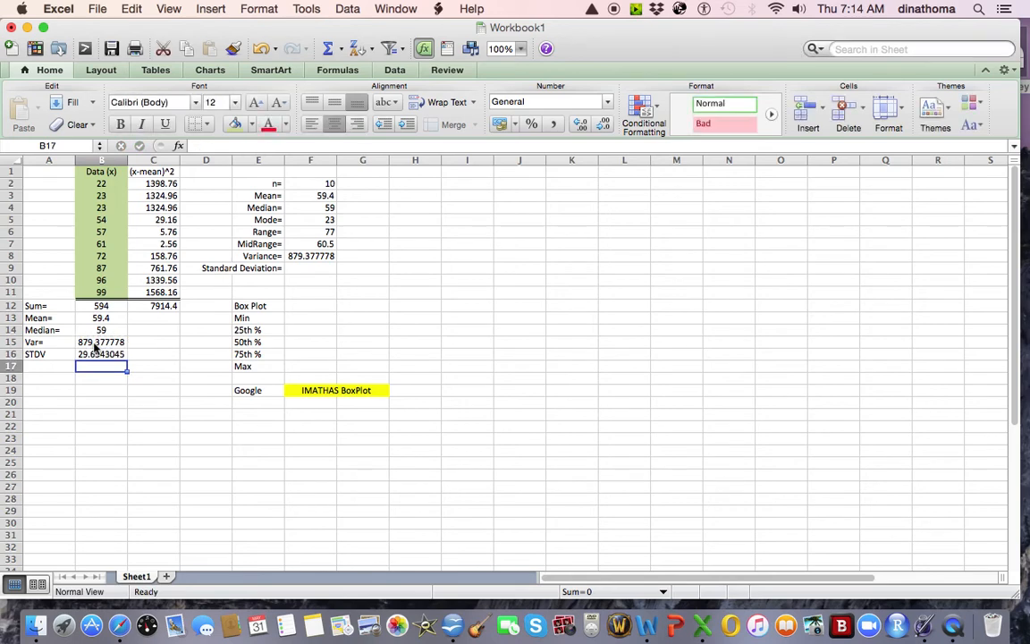
Calculate the standard deviation in cell F9 with the function =STDEV(B2:B11).
left_click(314, 267)
type("=")
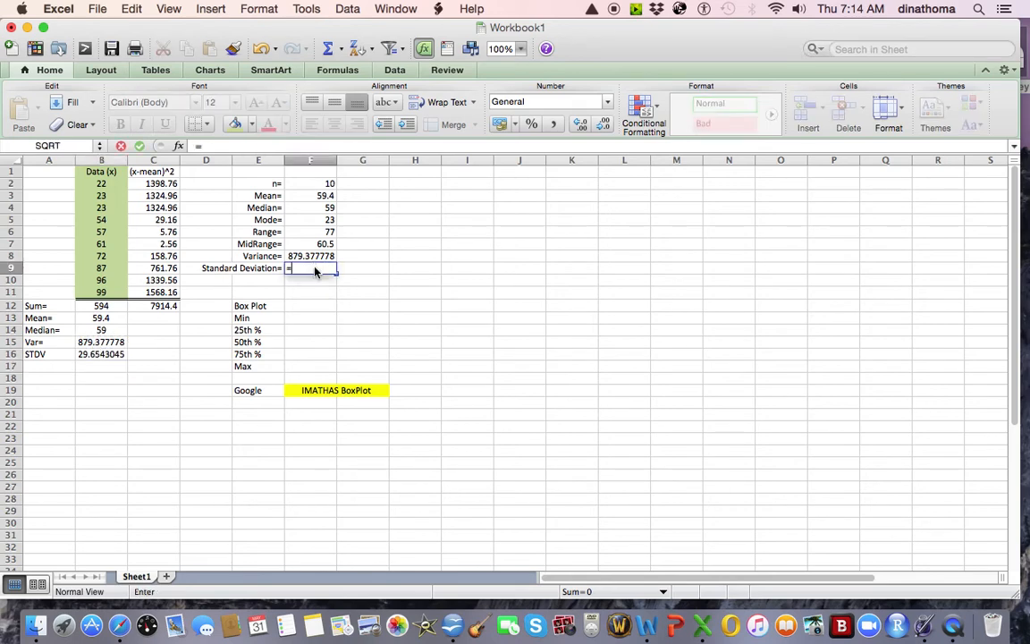
type("st")
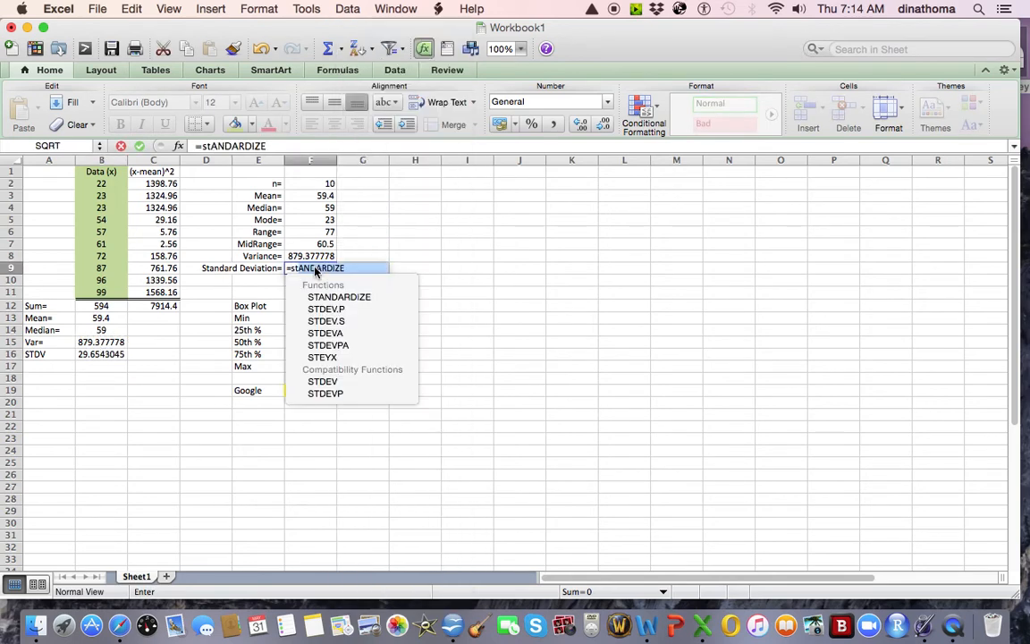
double_click(322, 382)
left_click_drag(101, 184, 108, 291)
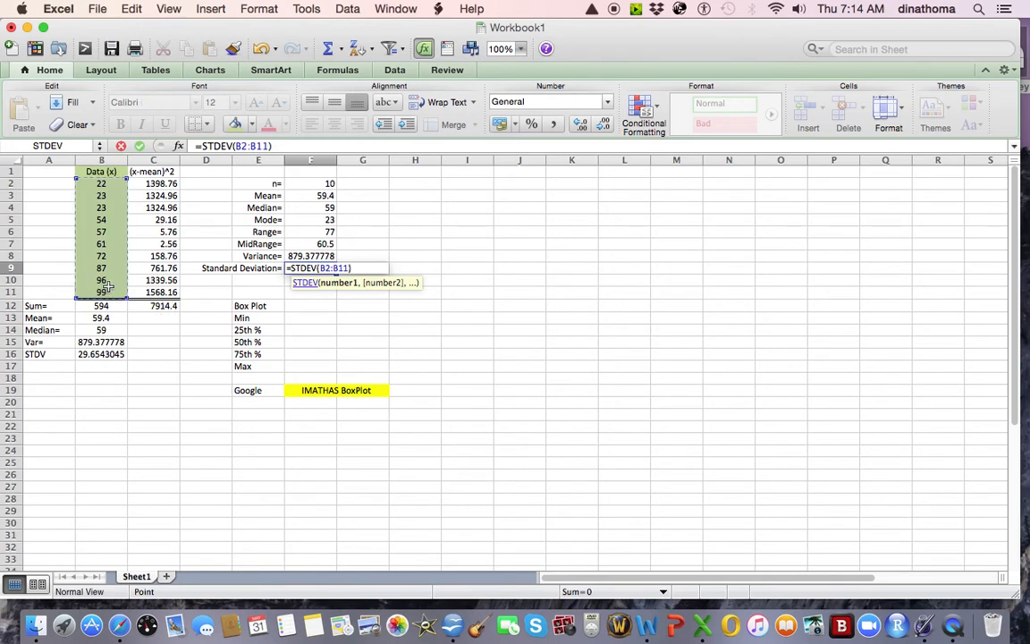
key("Return")
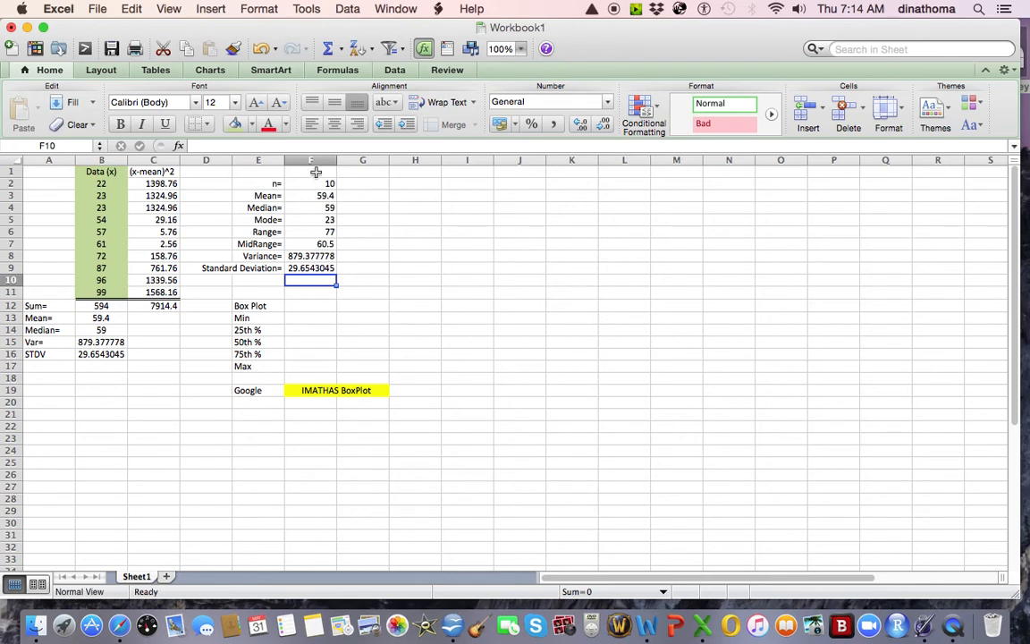
Format the statistics results in F2:F9 to show one decimal place.
left_click_drag(314, 184, 313, 268)
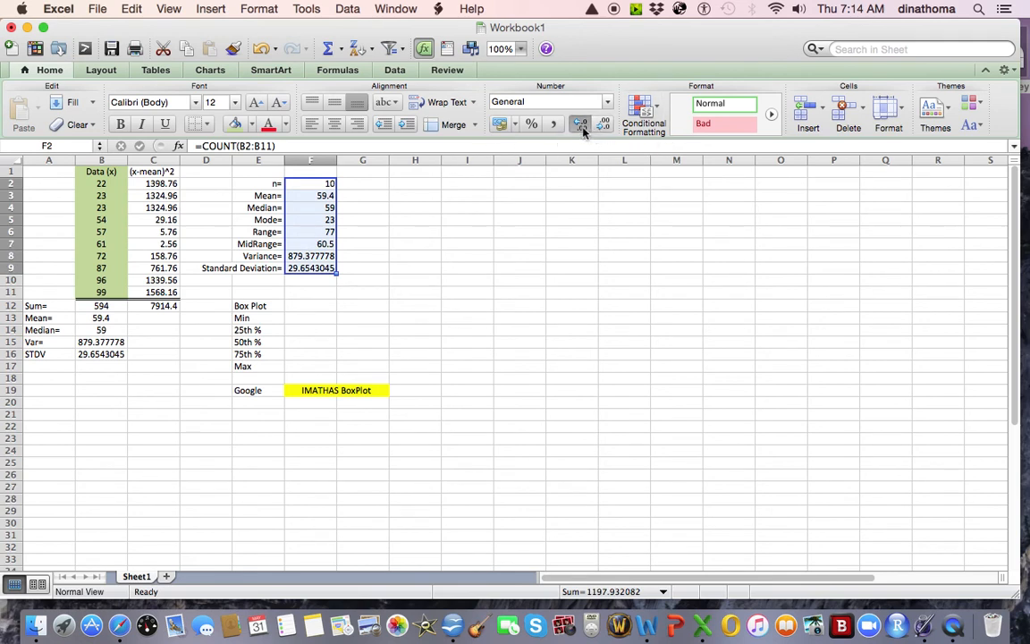
left_click(580, 124)
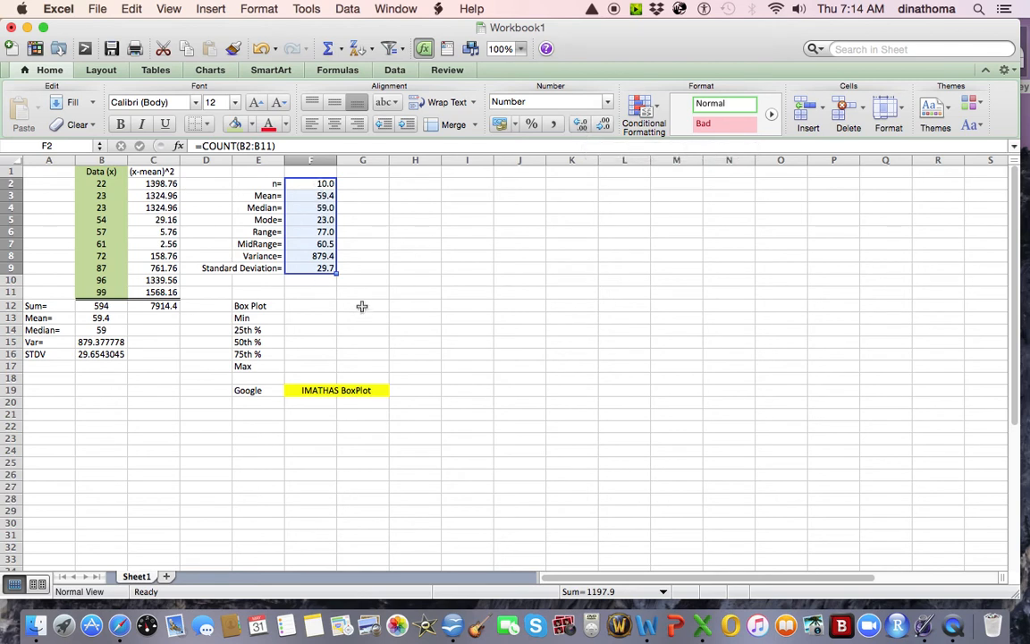
left_click(604, 125)
left_click(581, 124)
left_click(581, 125)
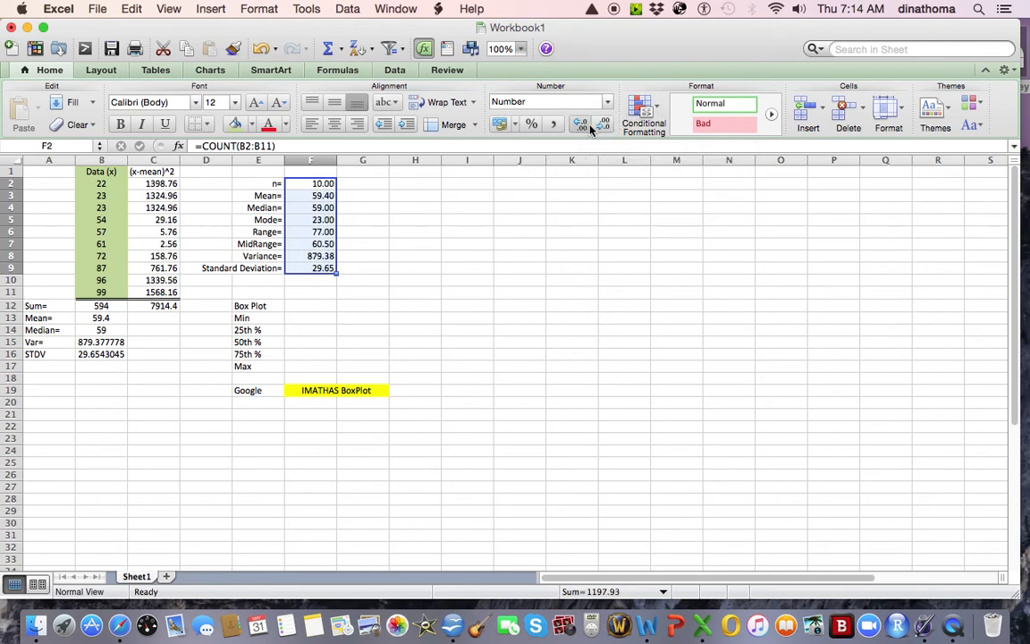
left_click(603, 125)
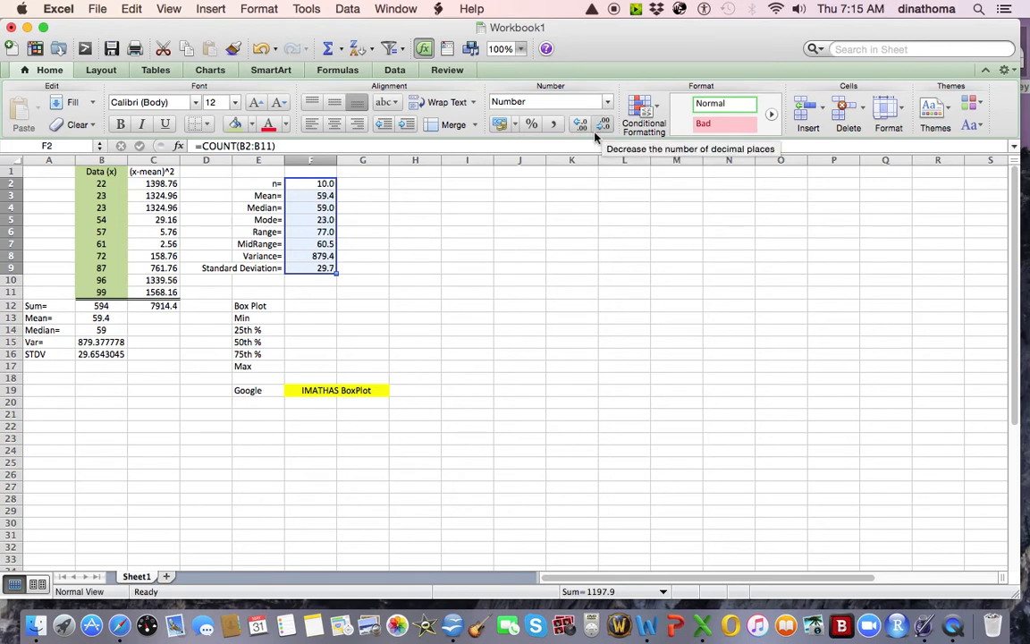
left_click(318, 288)
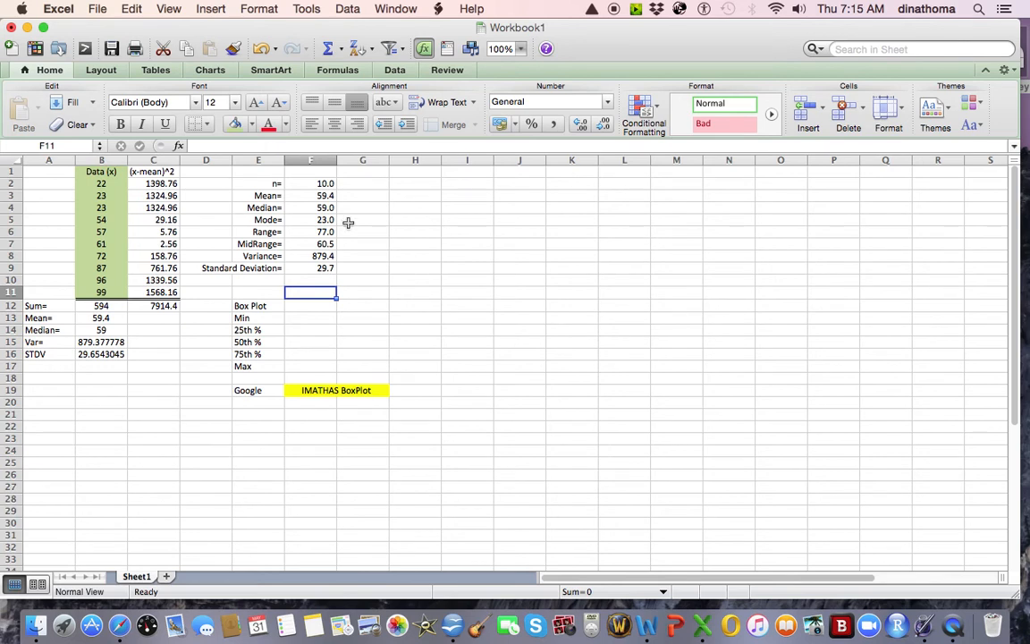
Enter the label "By Hand" in cell A11, above the manual calculations.
left_click(49, 292)
type("By")
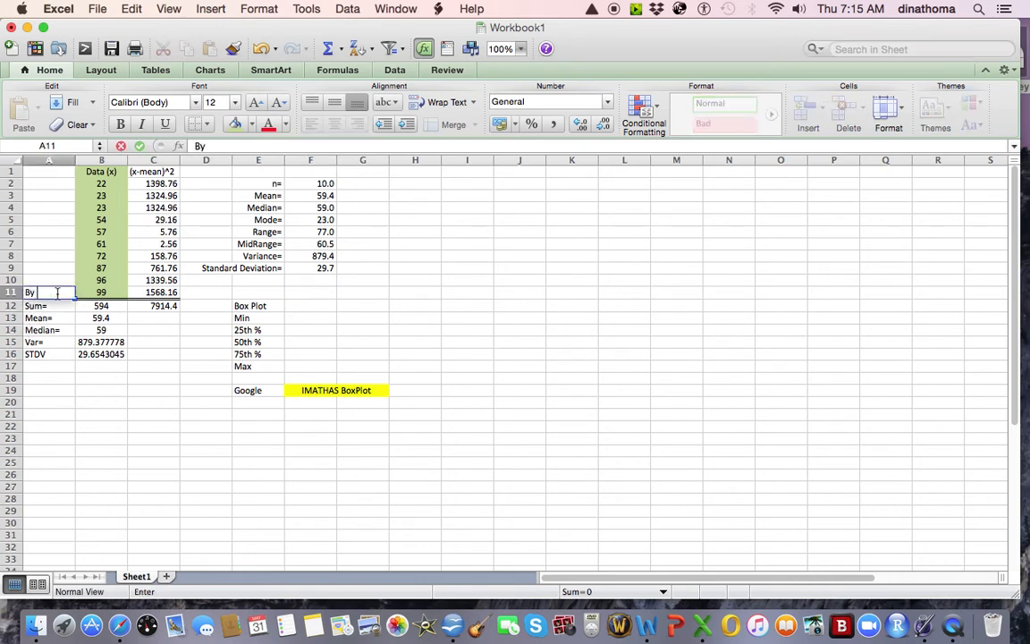
type(" HAN")
key("BackSpace")
key("BackSpace")
type("and")
left_click(49, 255)
Fill the "By Hand" label cell A11 with yellow.
left_click(51, 293)
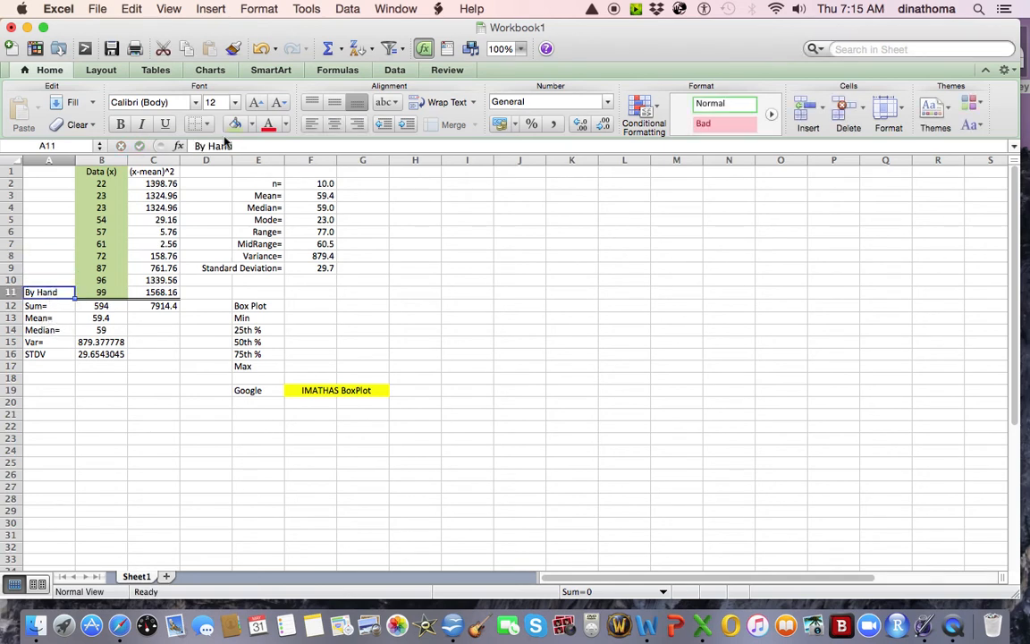
left_click(250, 124)
left_click(264, 243)
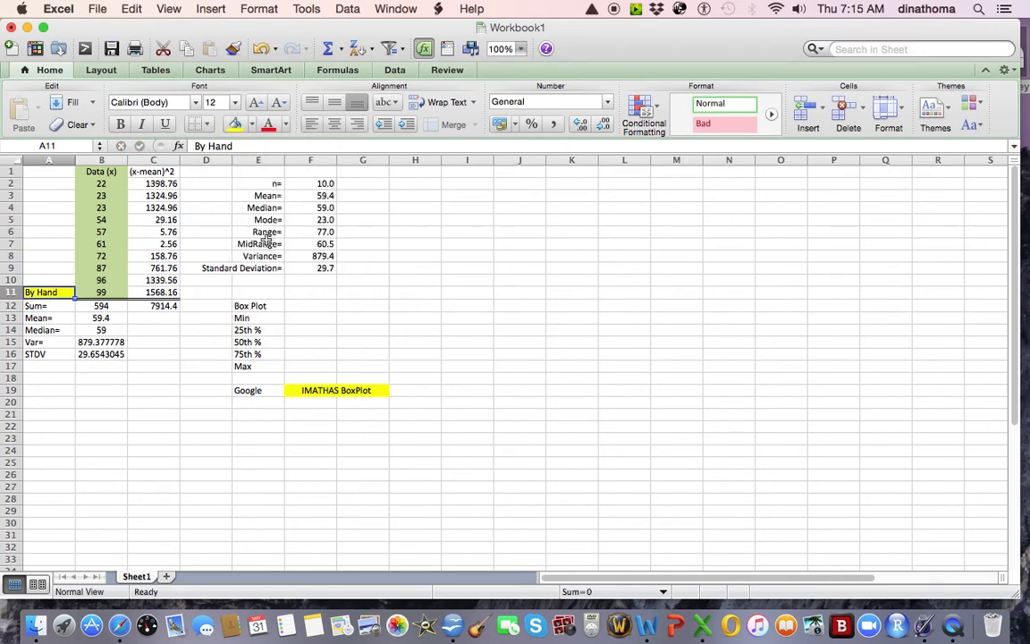
left_click(353, 279)
Enter the heading "Built Excel Formulas" in cell E1, above the function-based statistics.
left_click(260, 169)
left_click_drag(260, 169, 320, 170)
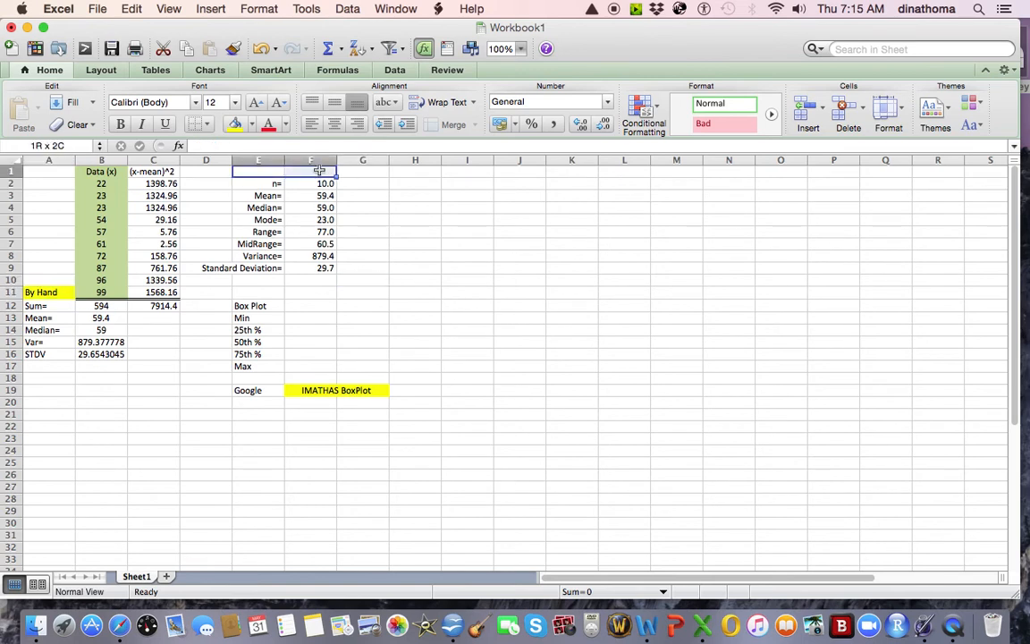
type("Buil")
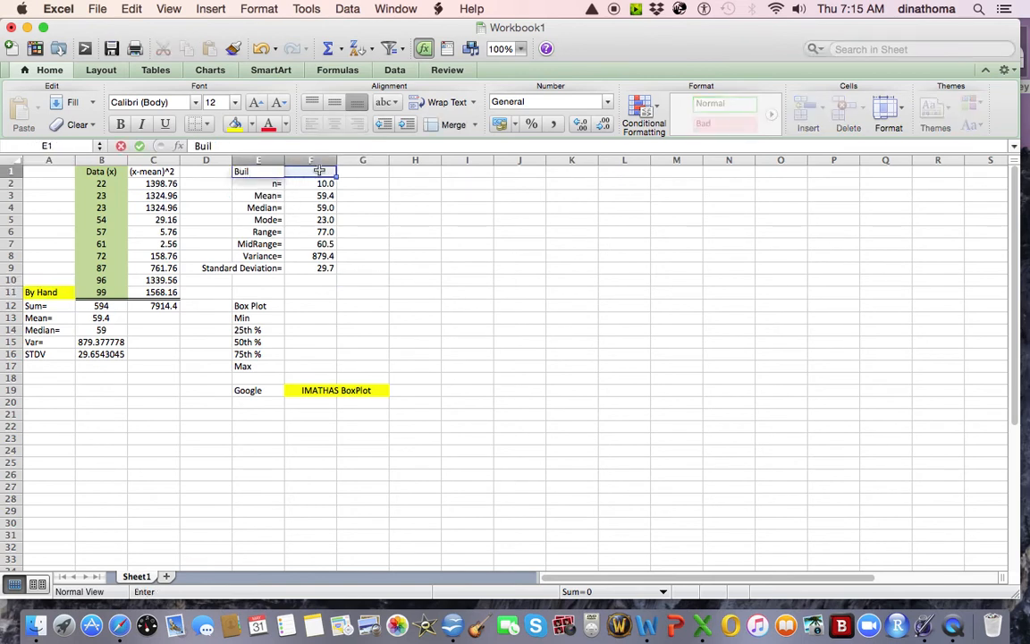
type("t Excel Fo")
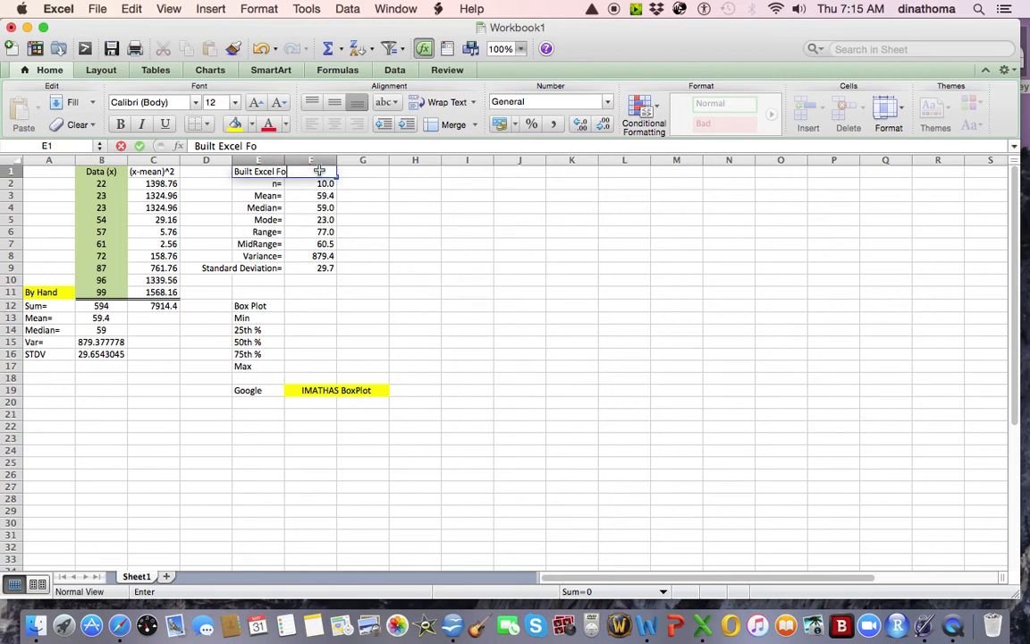
type("rmulas")
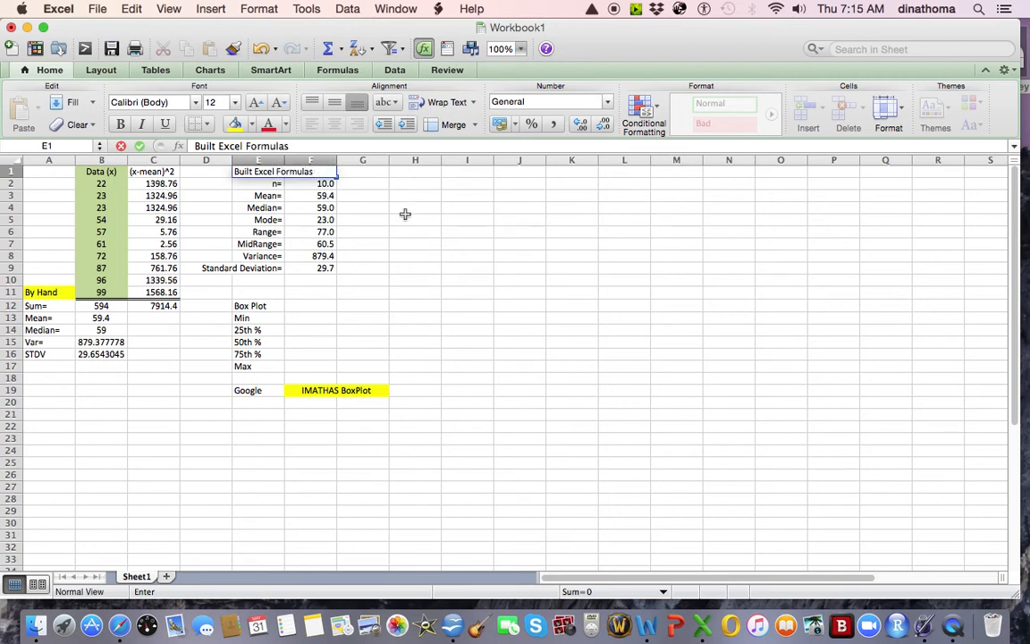
left_click(407, 218)
Fill the heading cells E1:F1 with yellow and merge them.
left_click_drag(268, 174, 306, 170)
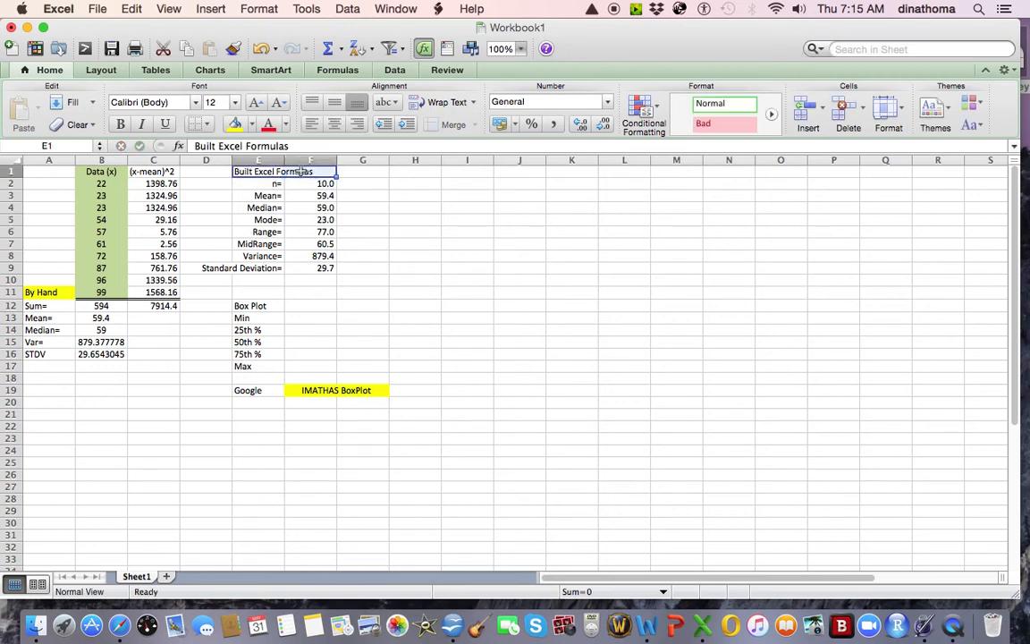
left_click(236, 126)
left_click(451, 125)
left_click(444, 231)
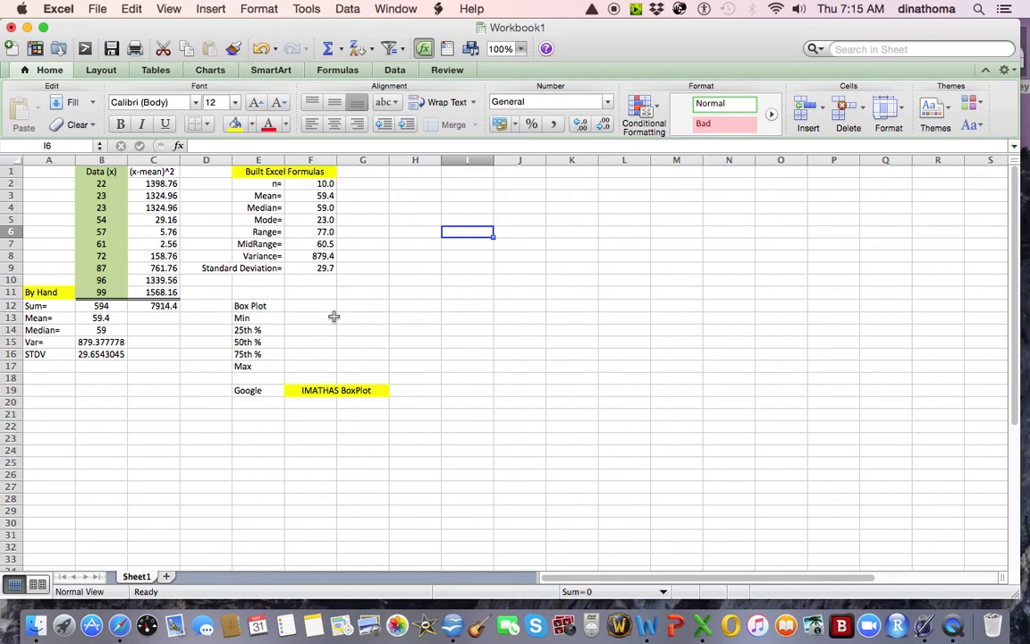
Merge the "Box Plot" heading across E12:F12 and fill it with light green.
left_click(291, 390)
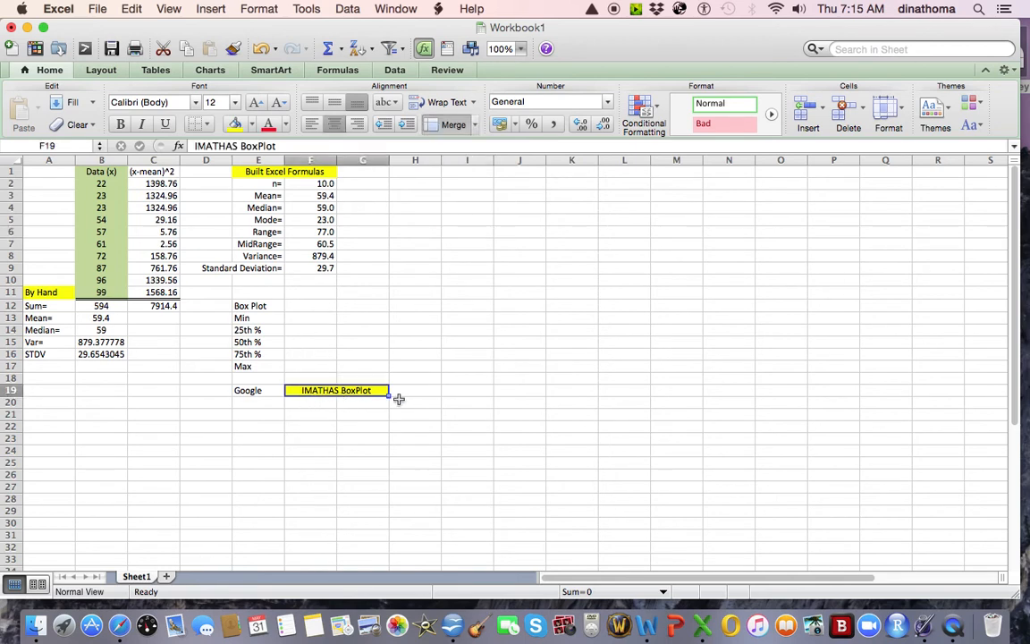
left_click(268, 305)
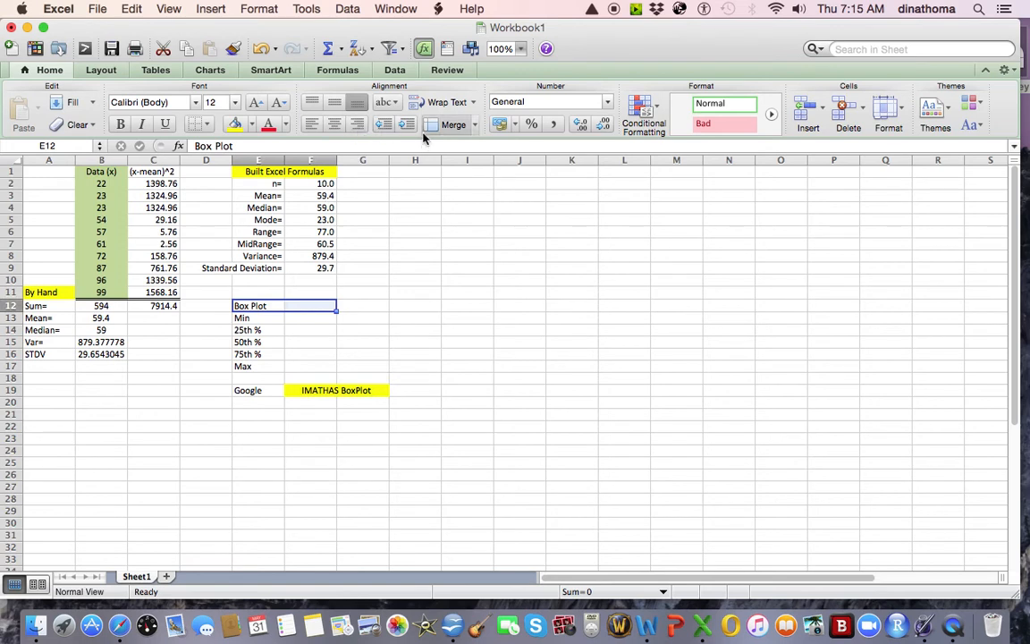
left_click(450, 125)
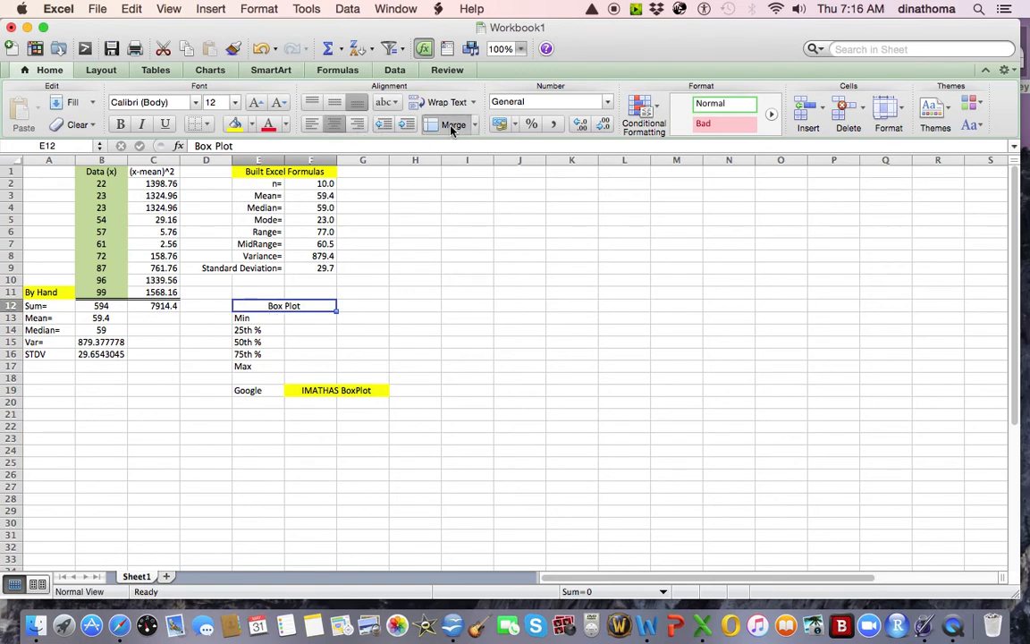
left_click(252, 124)
left_click(298, 191)
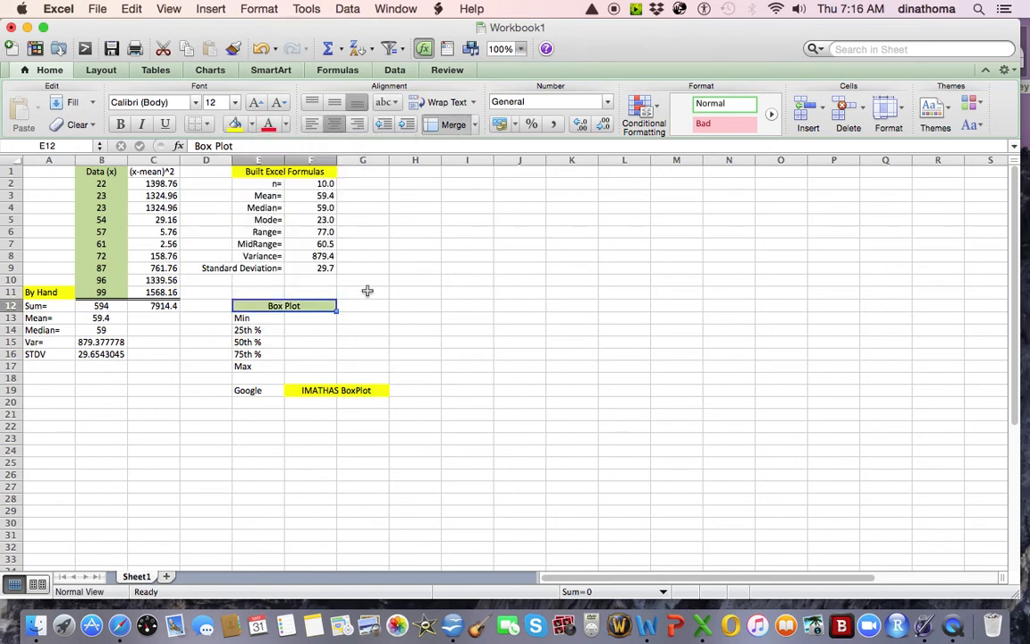
left_click(367, 290)
Calculate the box plot minimum in cell F13 with the function =MIN(B2:B11).
left_click(295, 317)
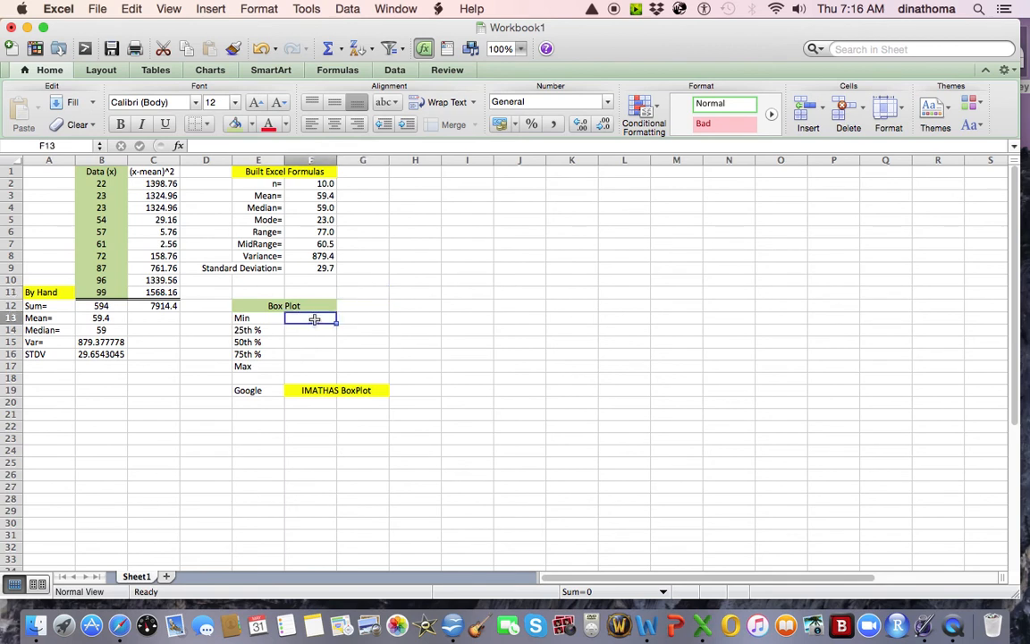
type("=")
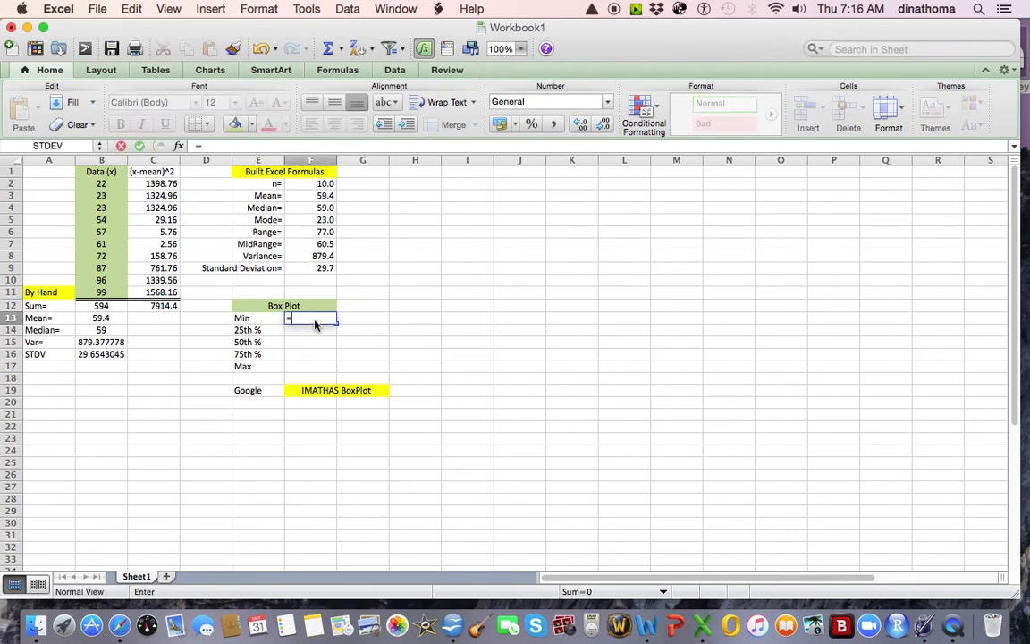
type("miD")
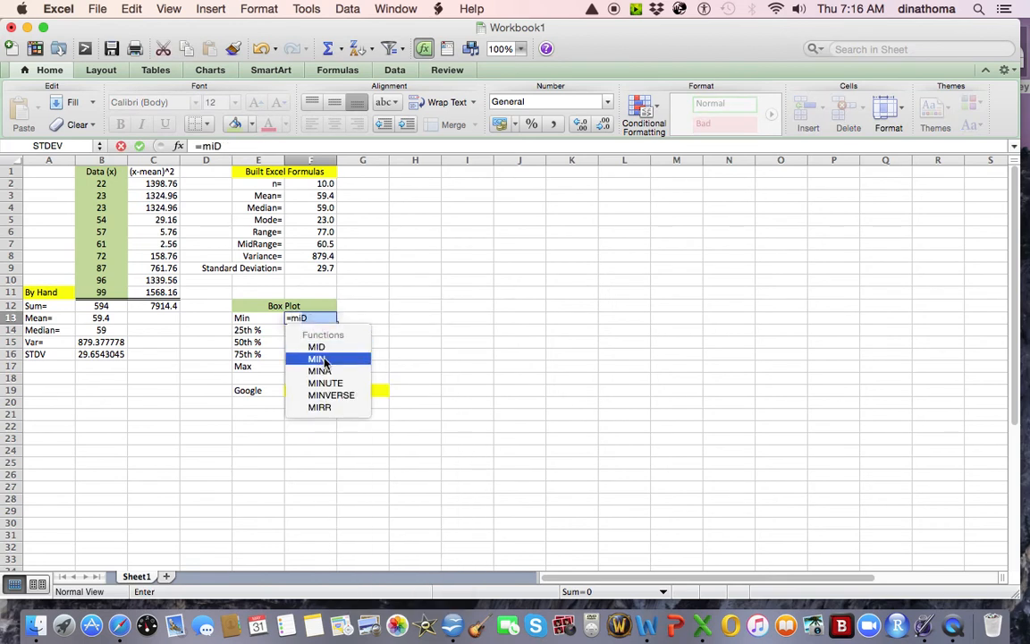
double_click(322, 361)
left_click_drag(102, 183, 103, 293)
key("Return")
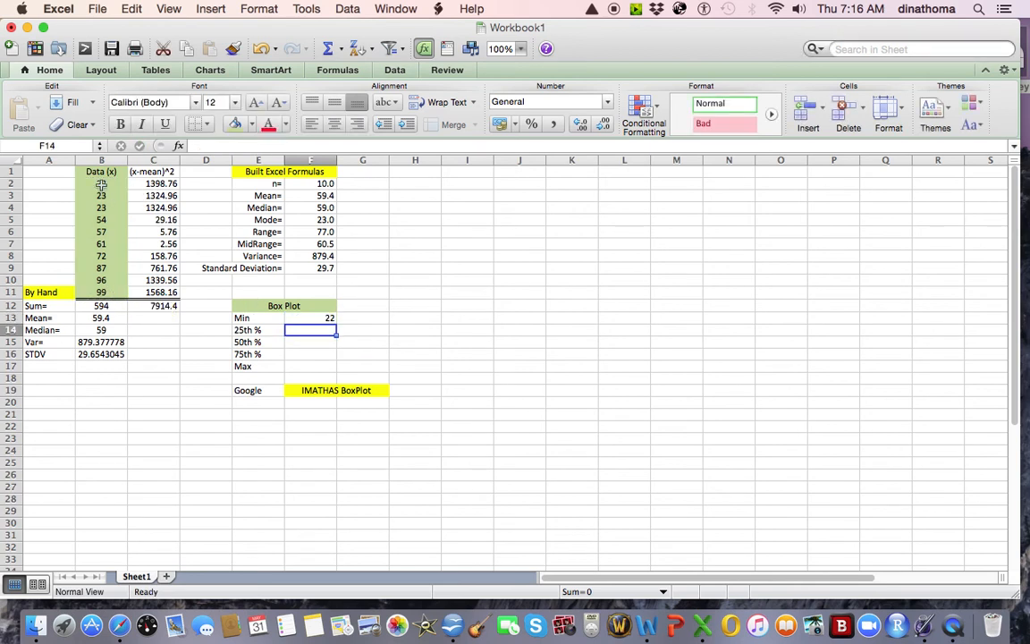
Calculate the box plot maximum in cell F17 with the function =MAX(B2:B11).
left_click(316, 367)
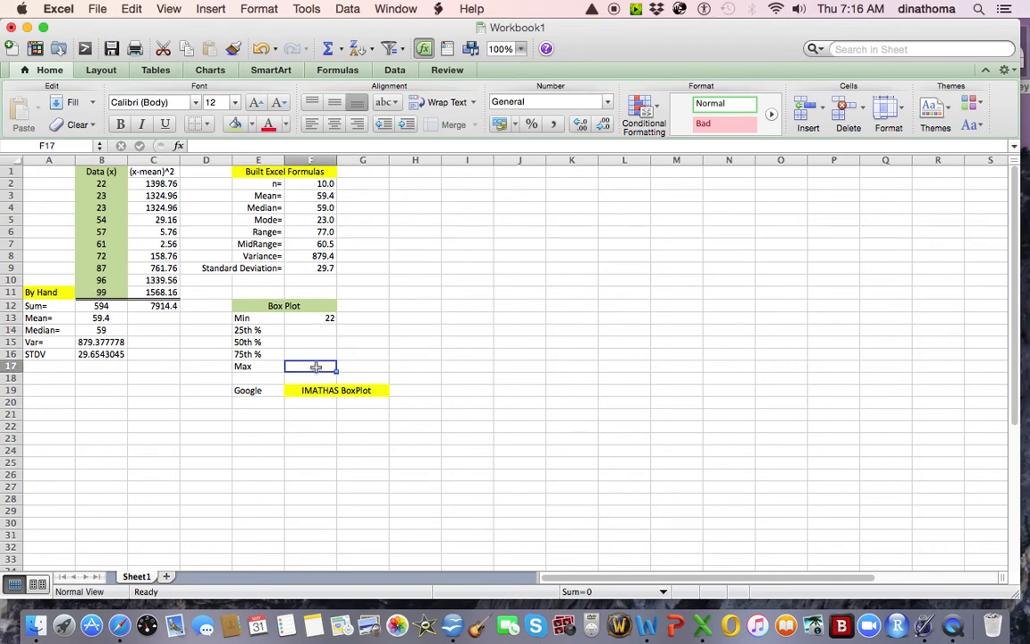
type("=ma")
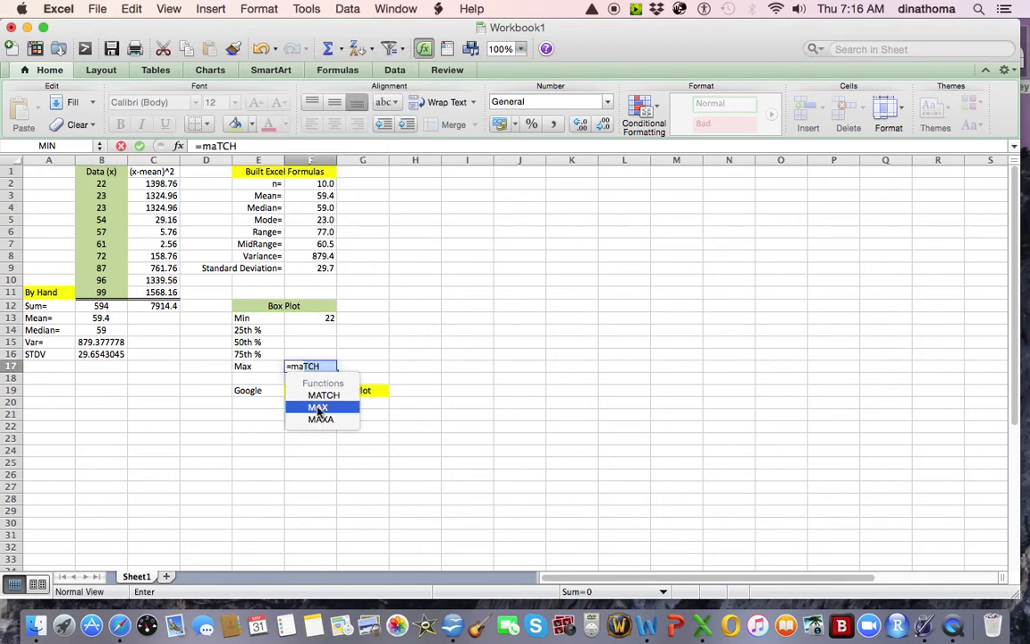
double_click(318, 407)
left_click(104, 185)
left_click_drag(103, 185, 107, 299)
key("Return")
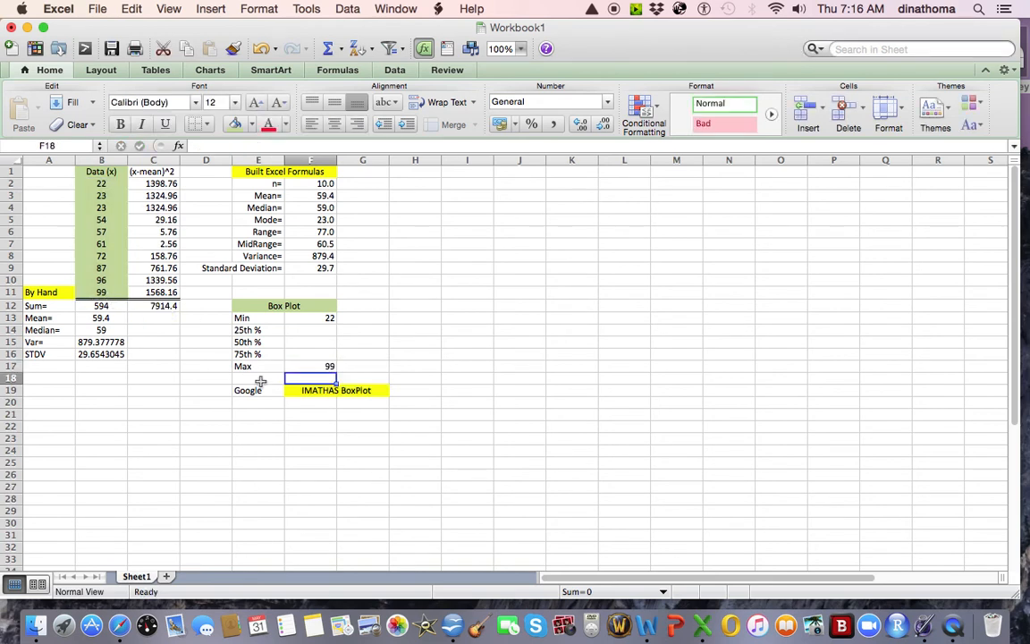
Fill the 50th percentile in cell F15 by referencing the median with =F4.
left_click(297, 342)
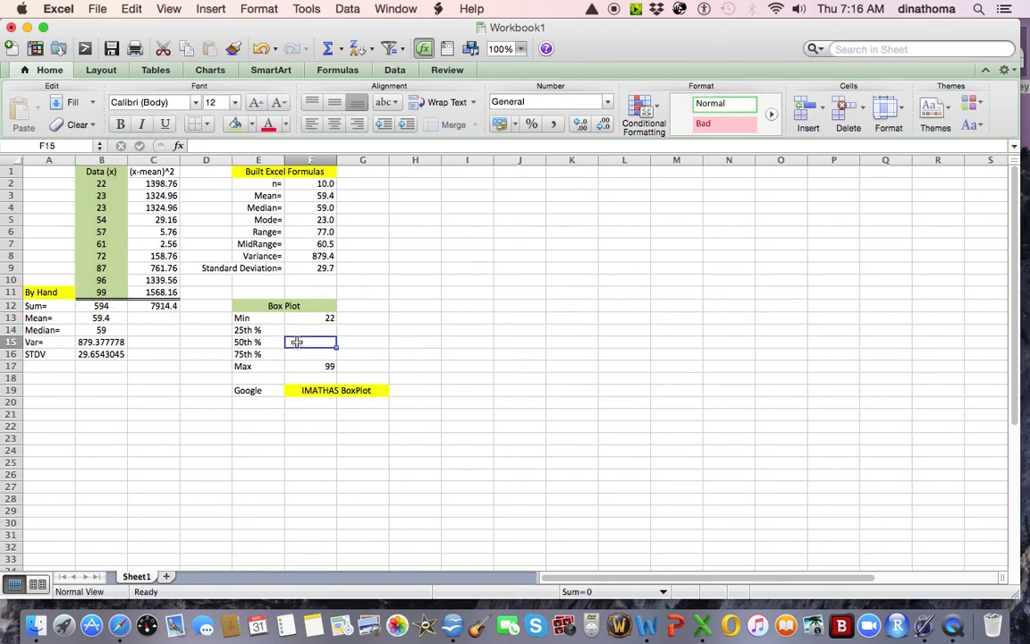
type("=")
left_click(313, 211)
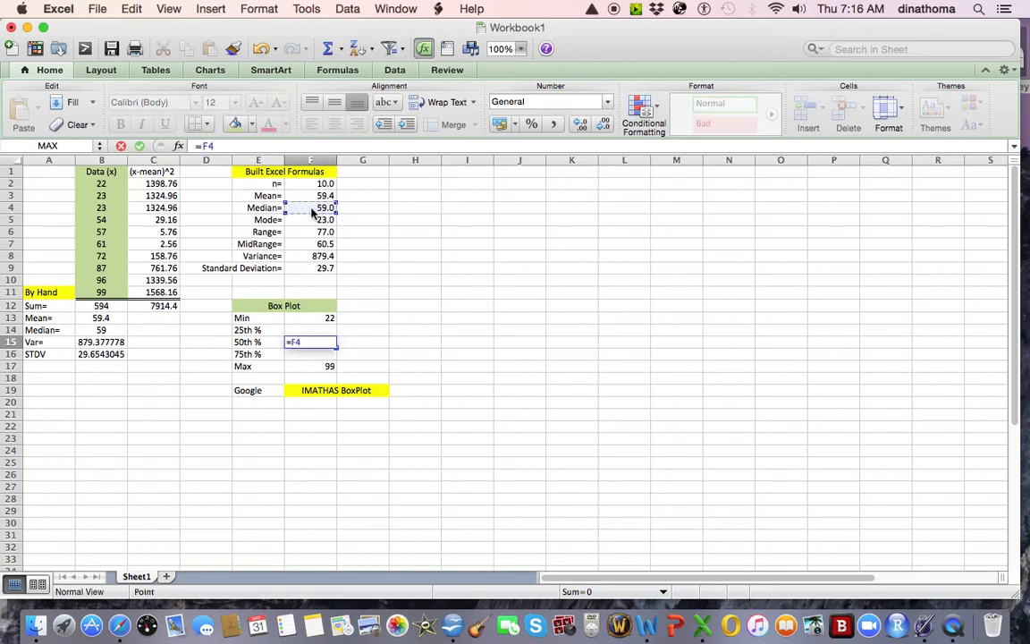
key("Return")
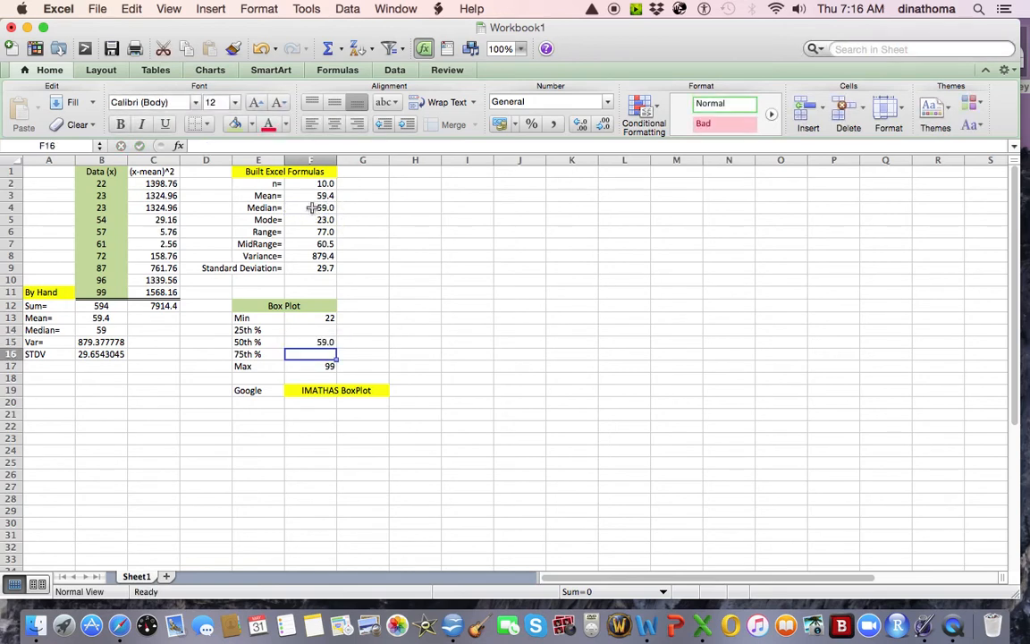
Calculate the 25th percentile in cell F14 with the function =PERCENTILE(B2:B11,.25).
left_click(333, 331)
type("=pe")
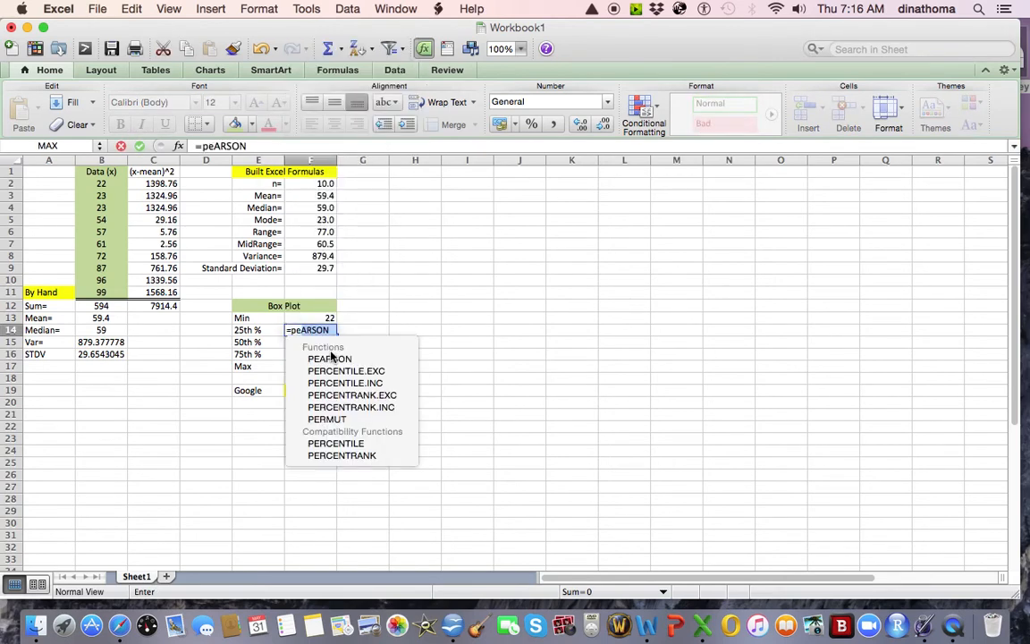
double_click(322, 443)
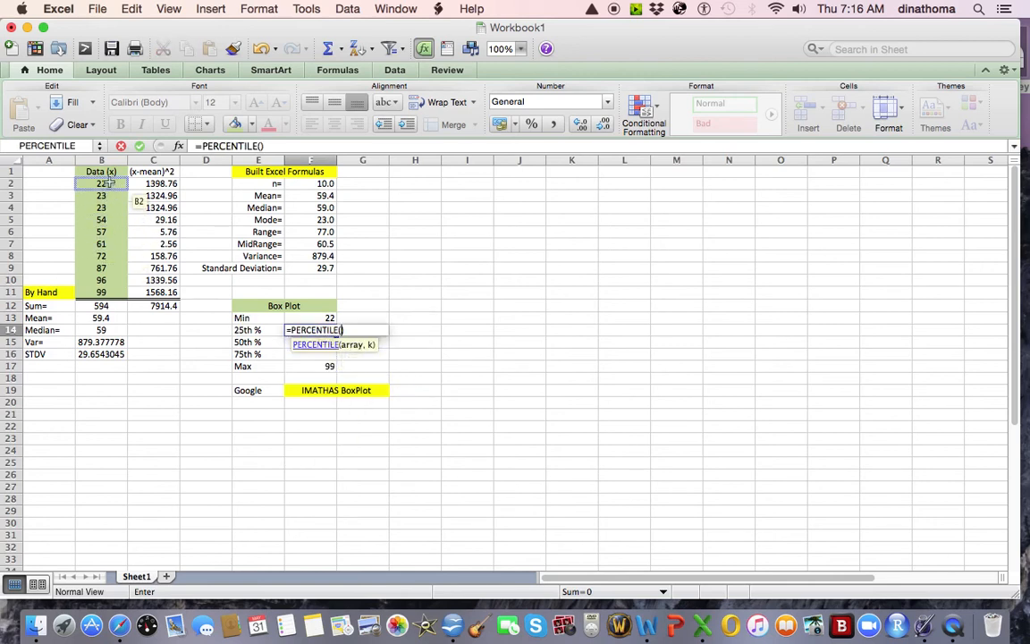
left_click_drag(107, 181, 107, 290)
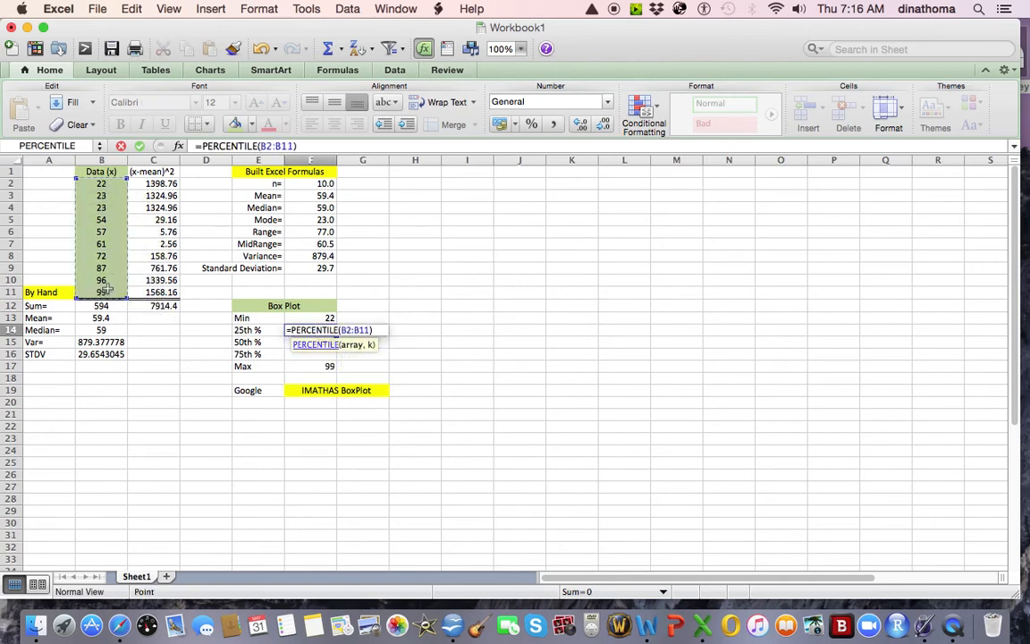
type(",")
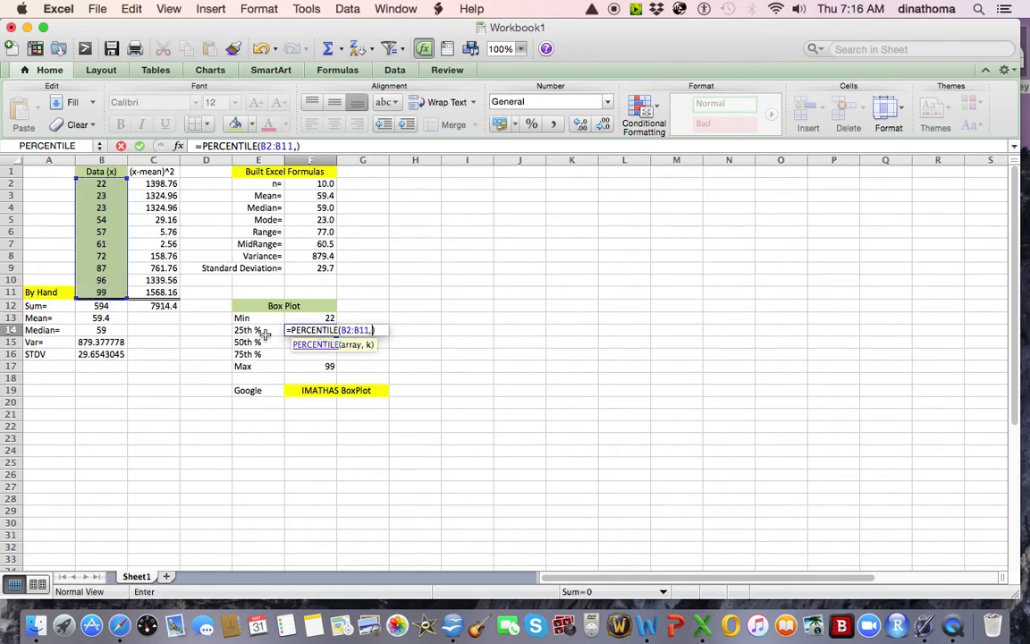
type(".25")
key("Return")
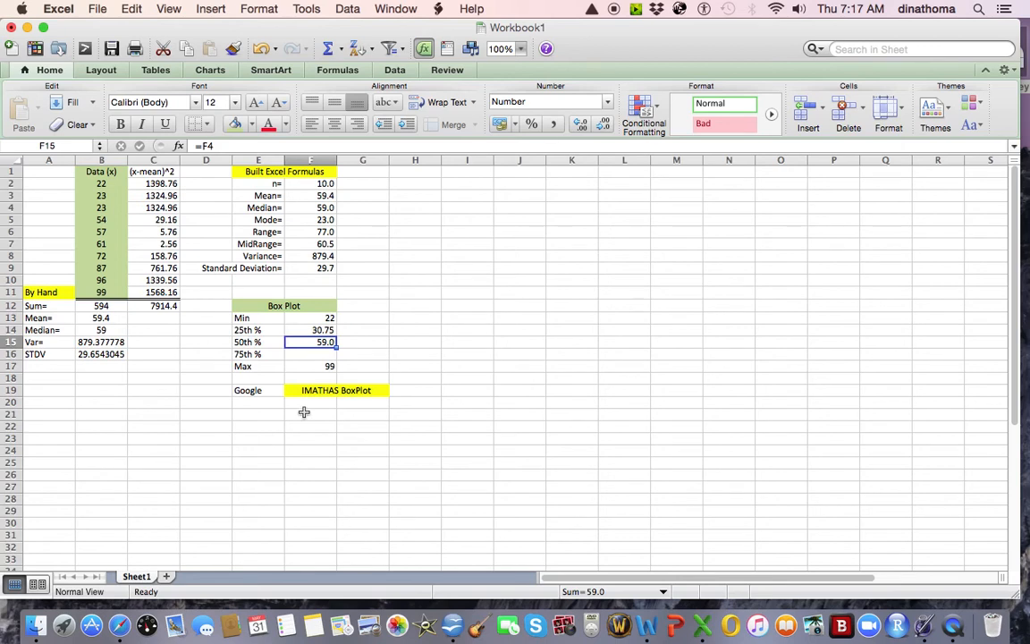
Calculate the 75th percentile in cell F16 with the function =QUARTILE(B2:B11,3).
left_click(306, 356)
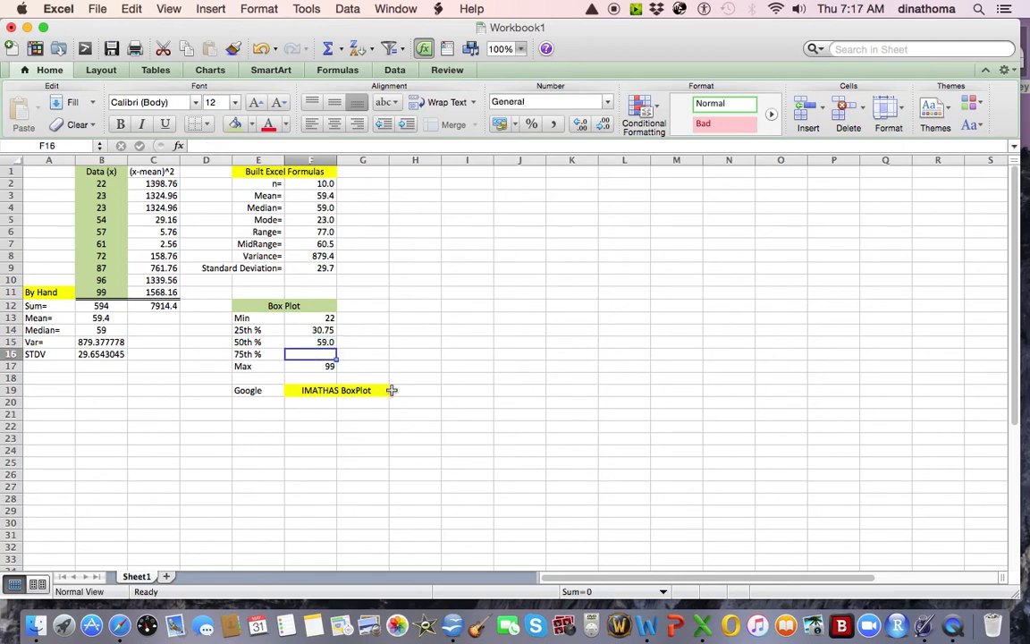
type("=")
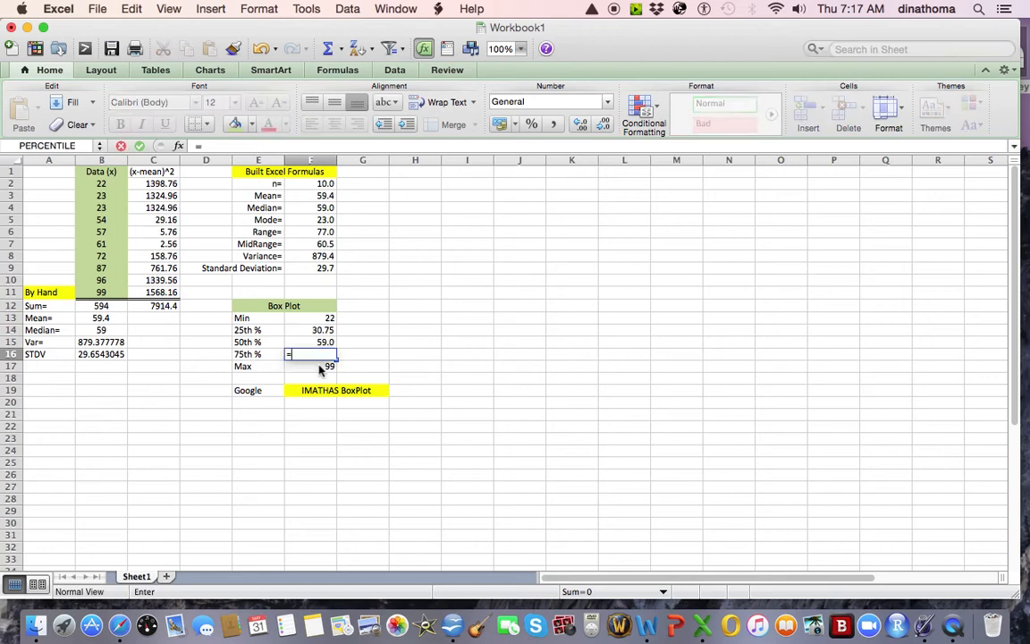
type("qu")
key("BackSpace")
key("BackSpace")
type("q")
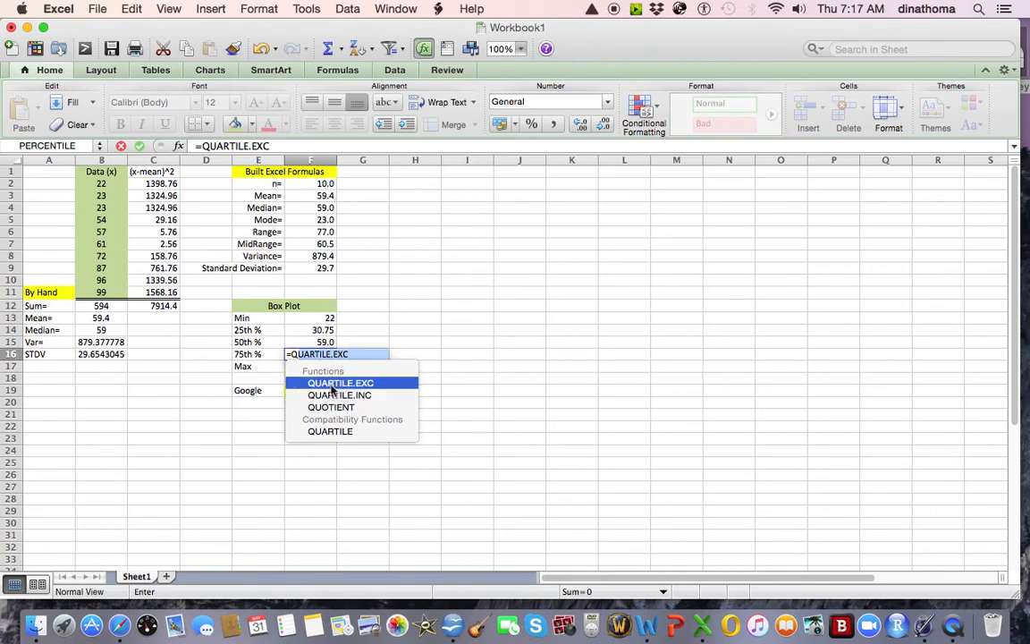
double_click(332, 433)
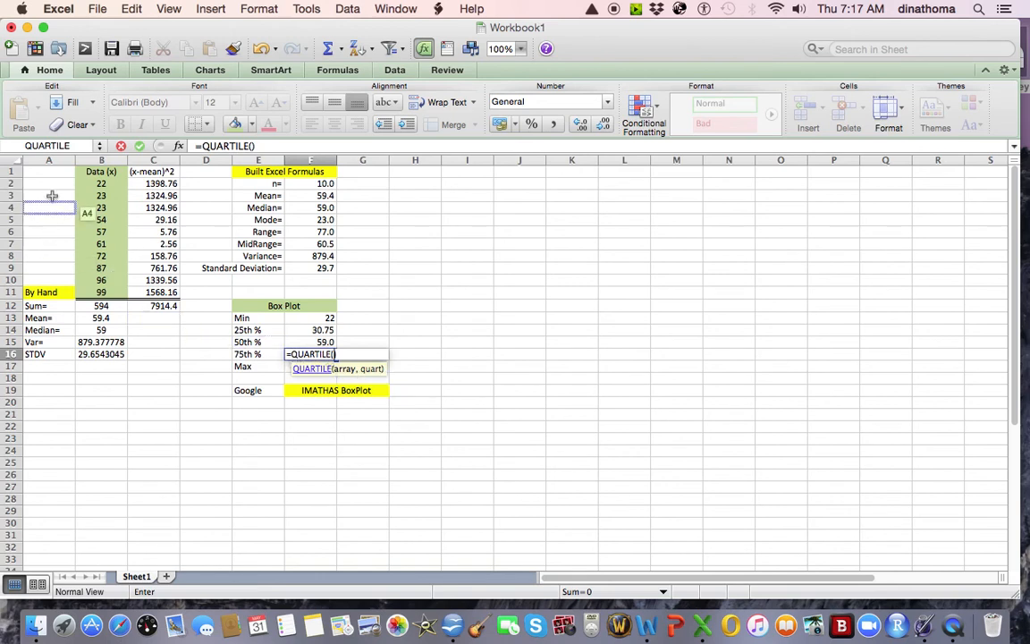
left_click_drag(101, 184, 104, 294)
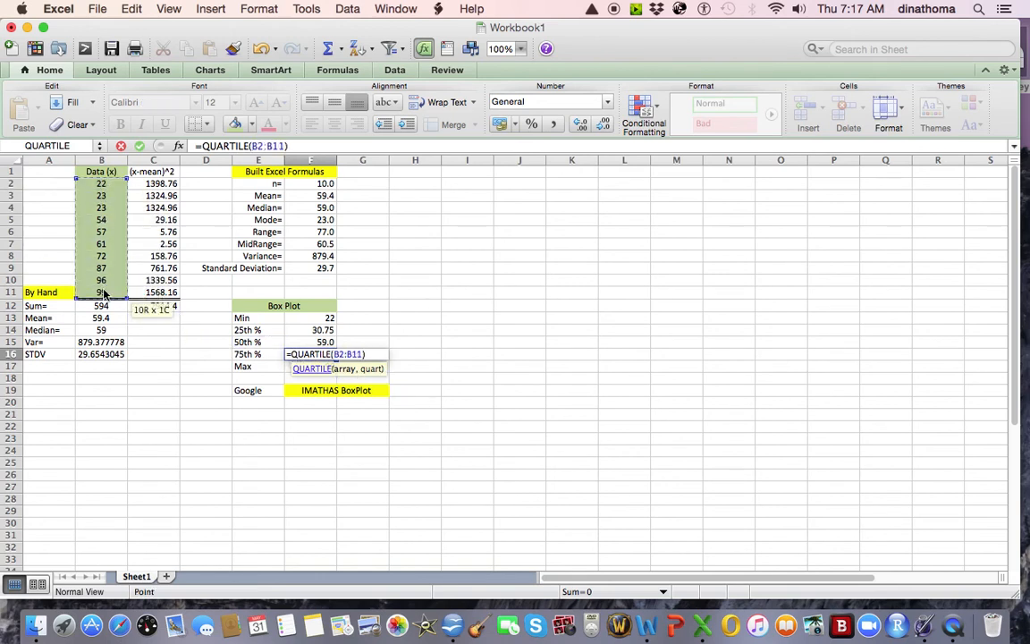
type(",")
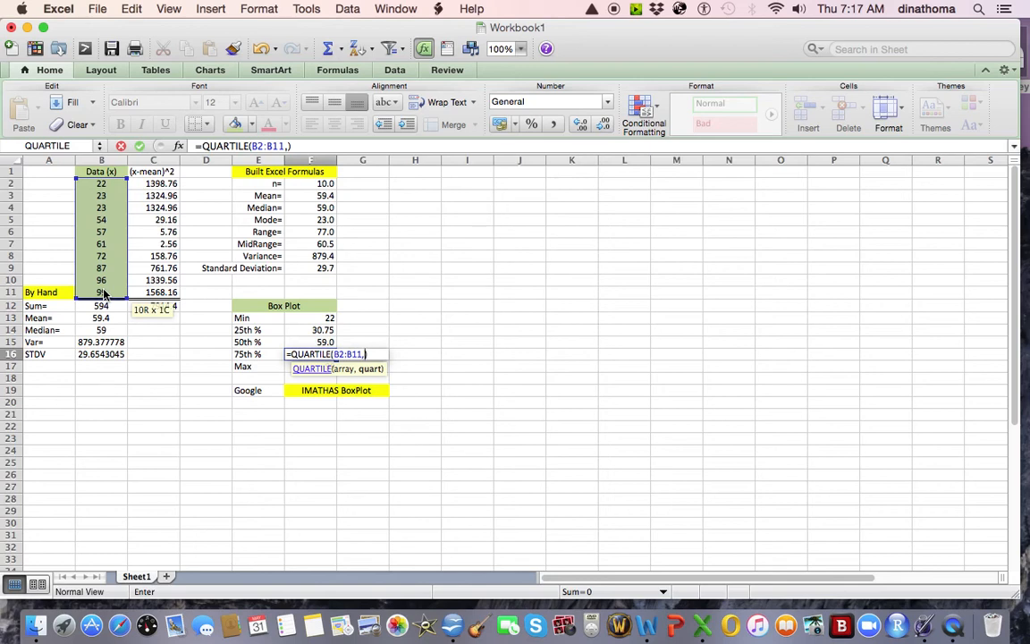
type("3")
key("Tab")
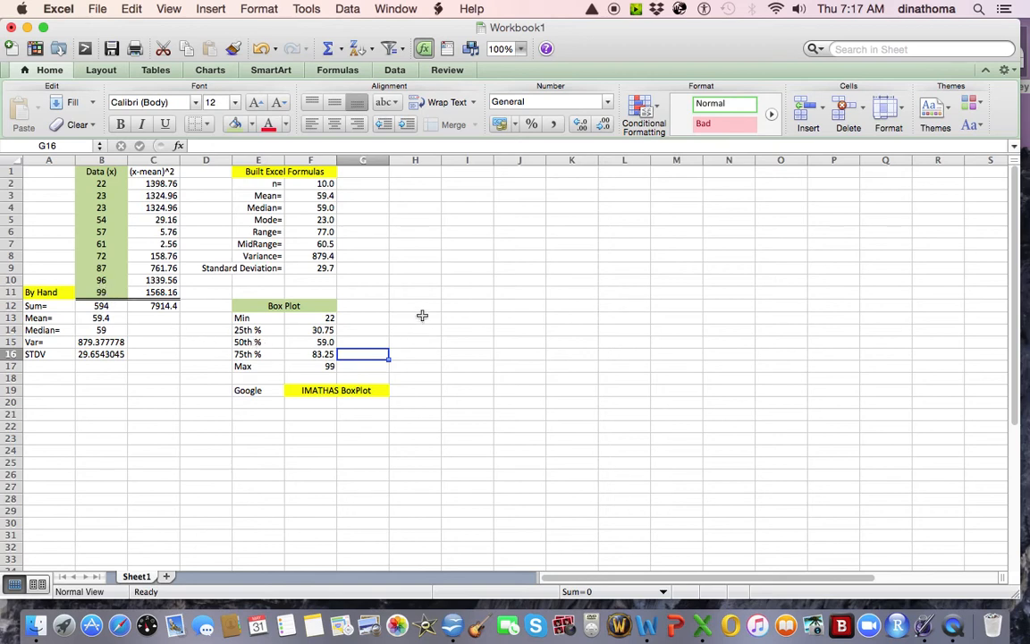
Enter the heading "Percentile Formula" in cell H13, beside the box plot statistics.
left_click_drag(412, 315, 463, 318)
type("P")
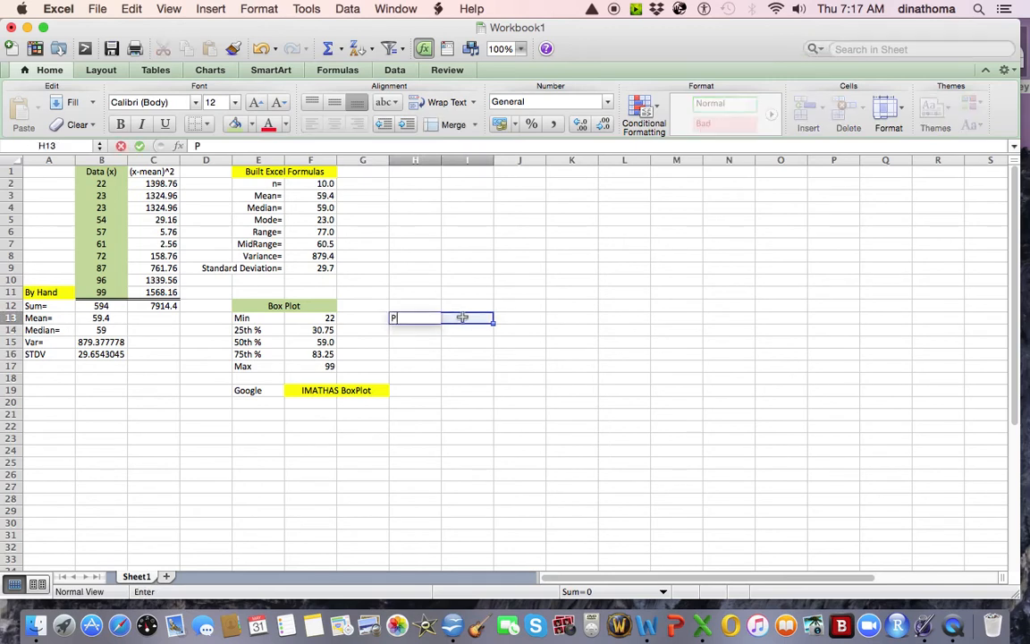
type("ercentile F")
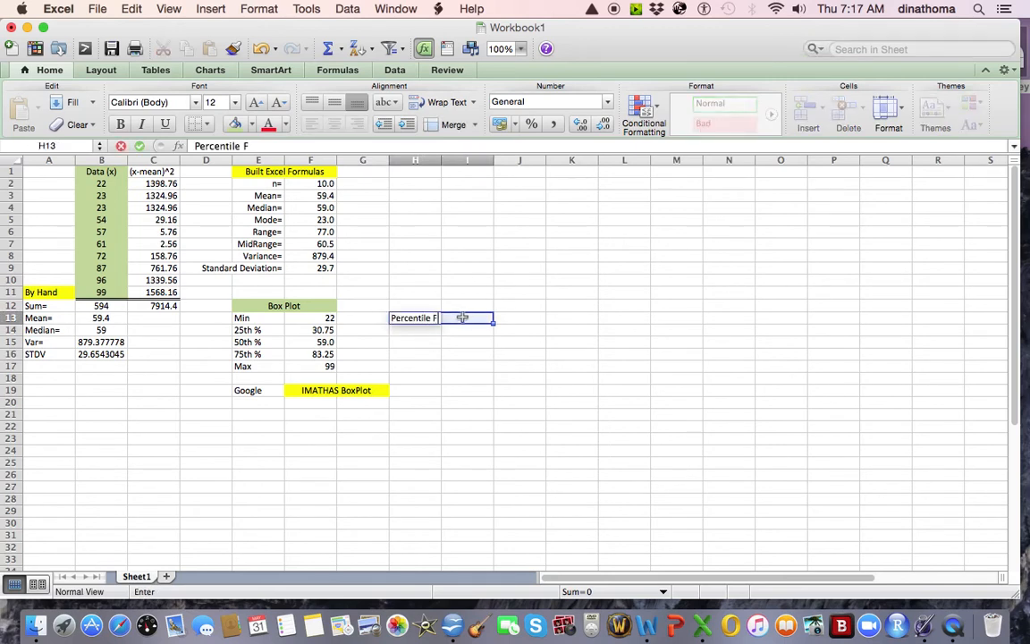
type("ormula")
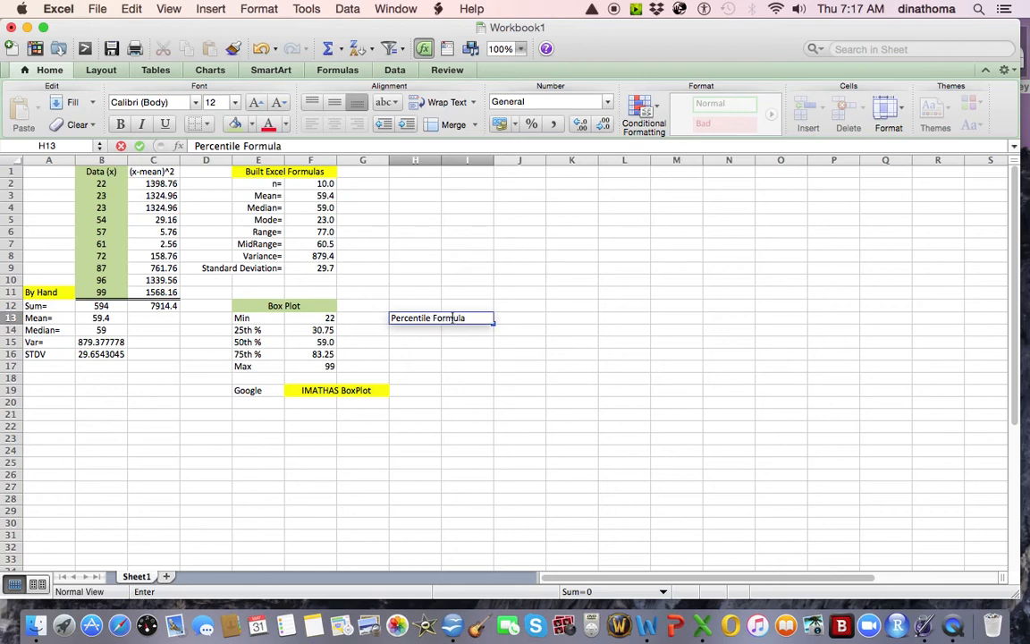
key("Return")
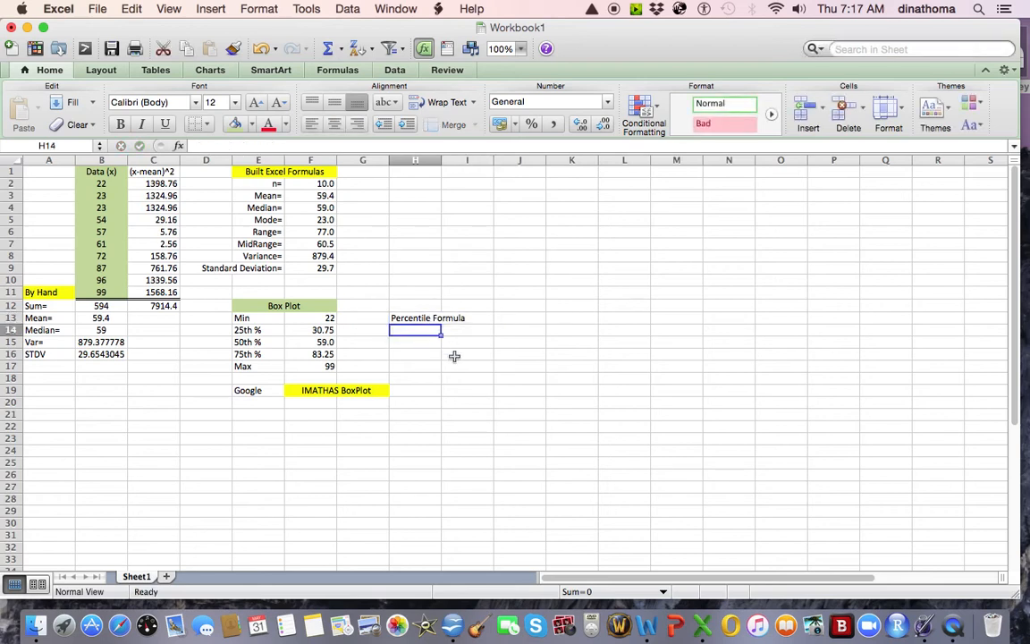
Calculate the 25th percentile's position in cell H14 with the formula =25/100*F2.
type("=")
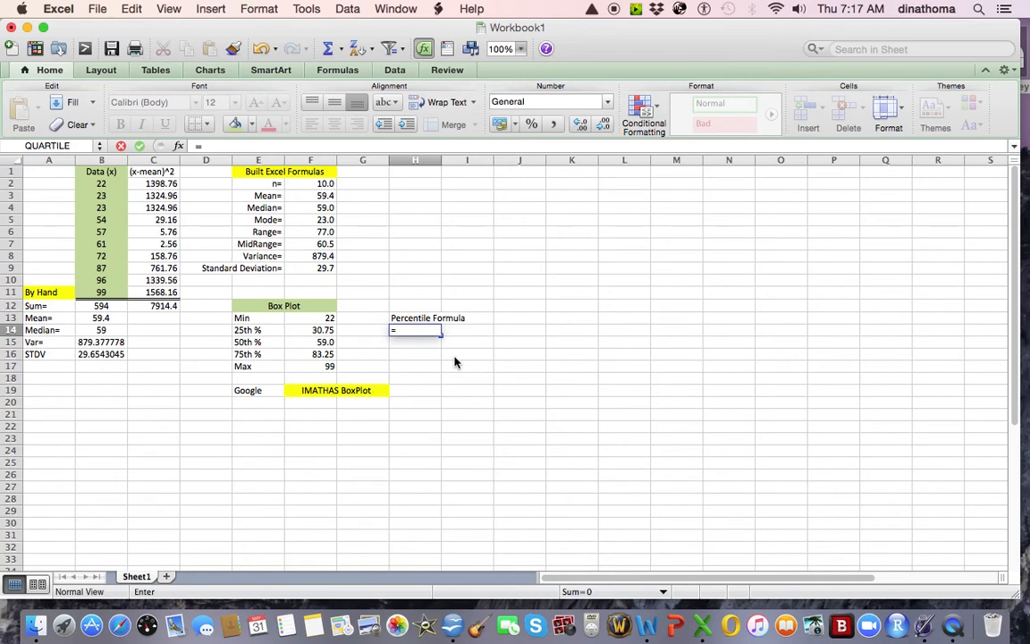
type("25/100*")
left_click(322, 184)
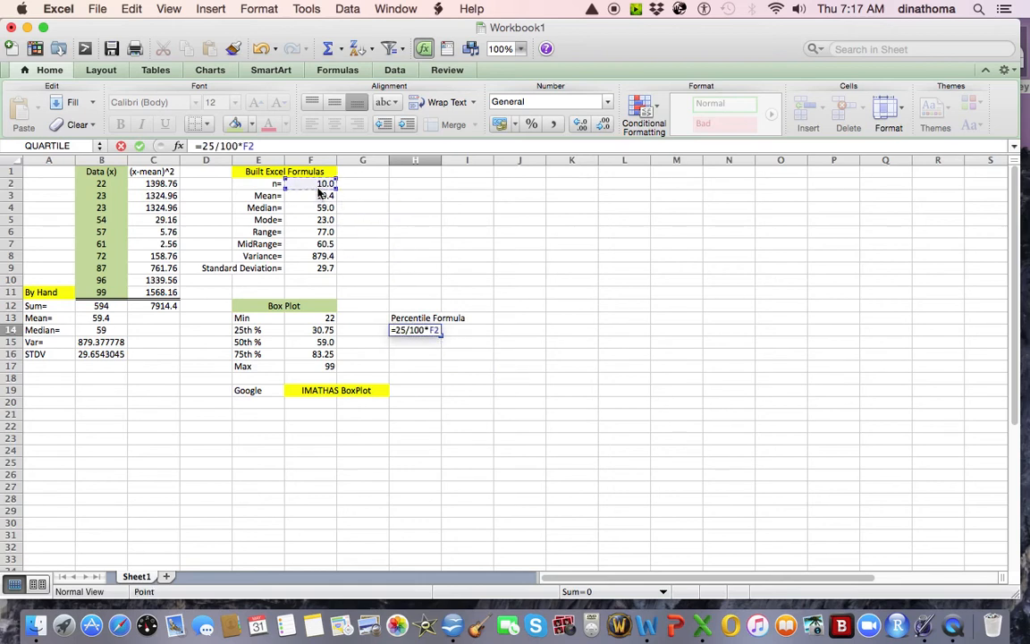
key("Return")
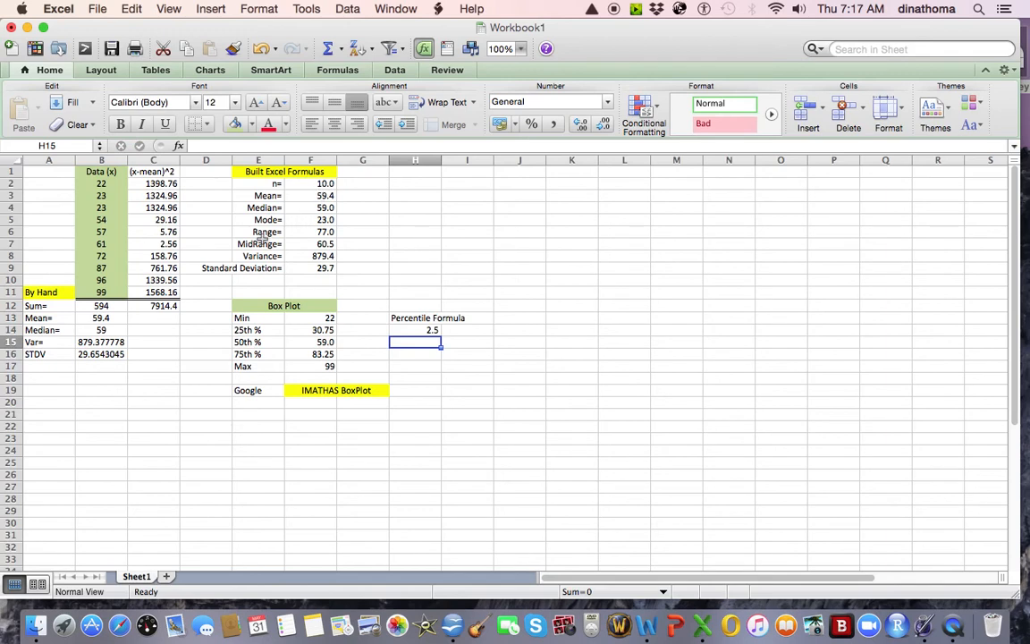
Compare the third data value in B4 with the PERCENTILE result in F14 and the position formula in H14.
left_click(107, 207)
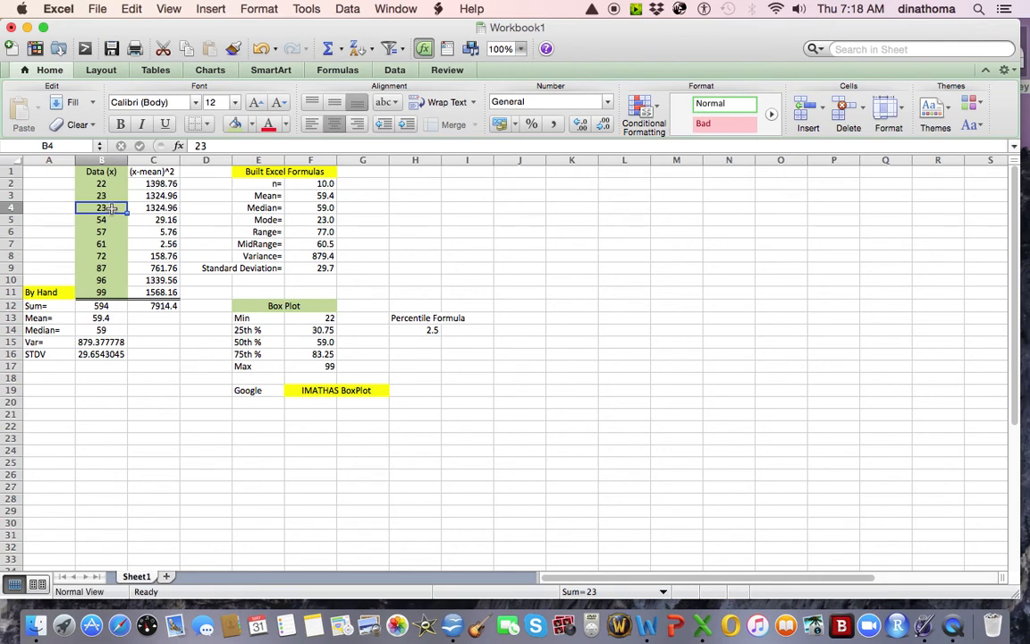
left_click(329, 319)
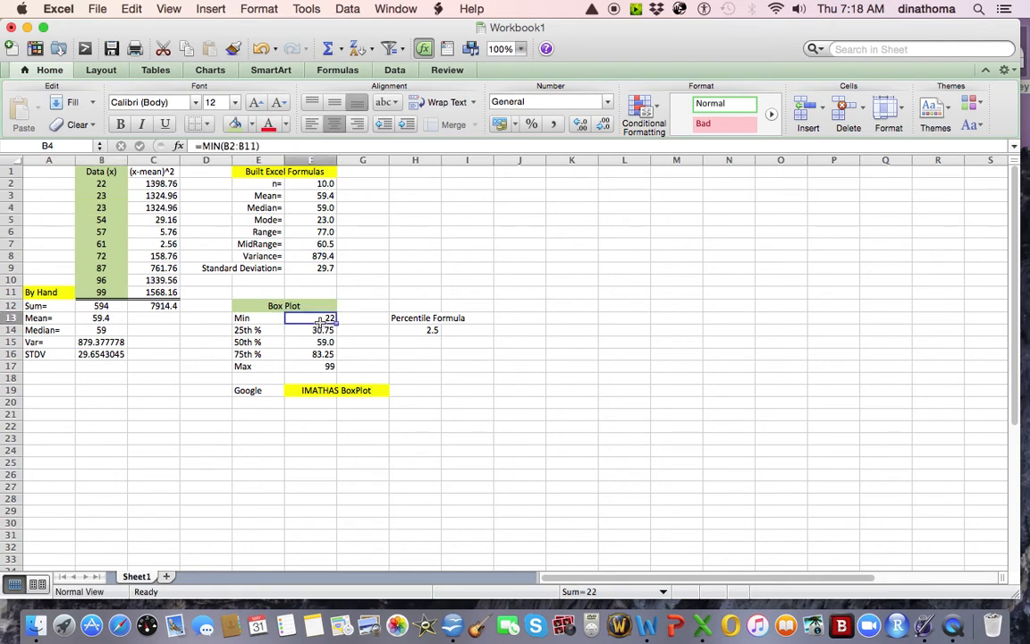
left_click(322, 330)
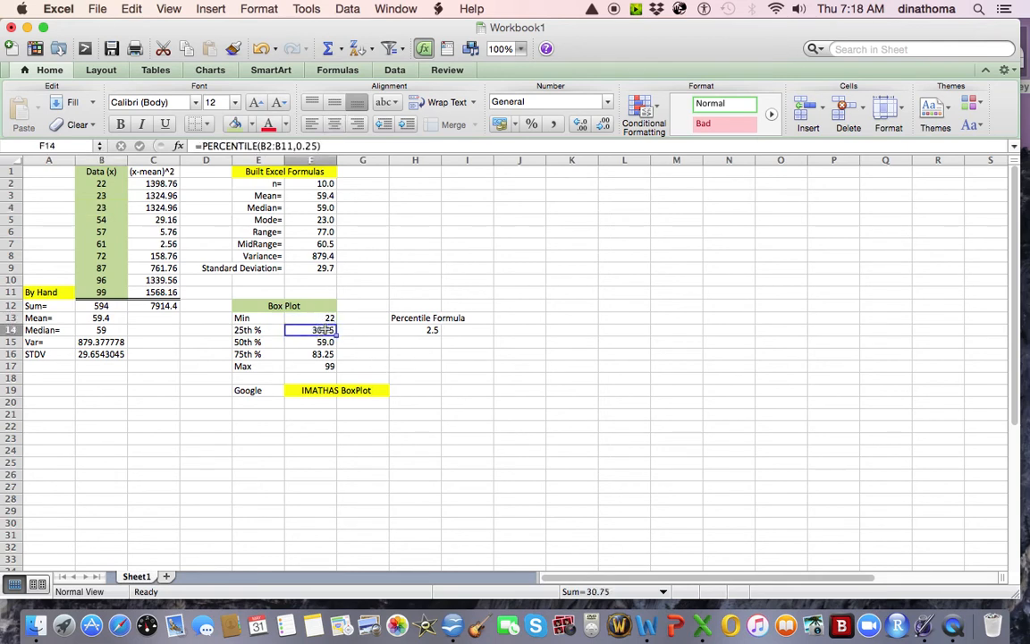
left_click(416, 330)
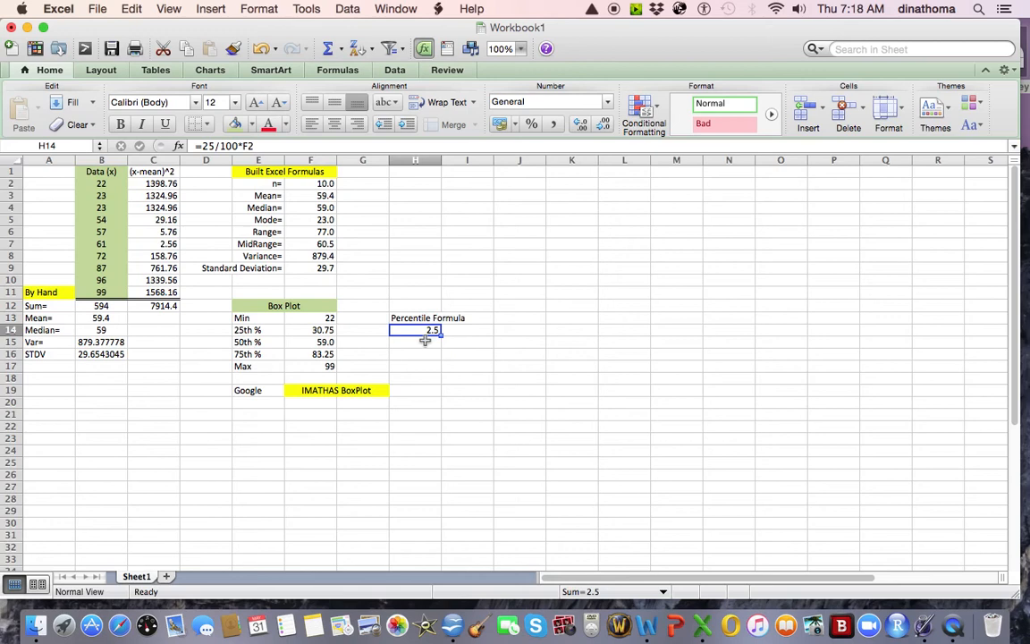
left_click(318, 330)
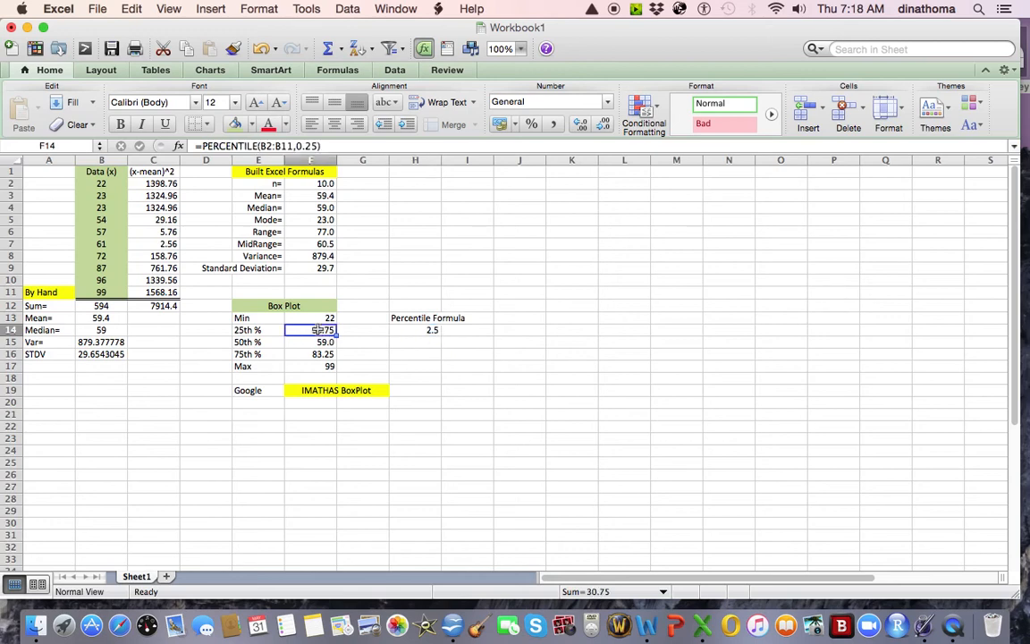
left_click(406, 346)
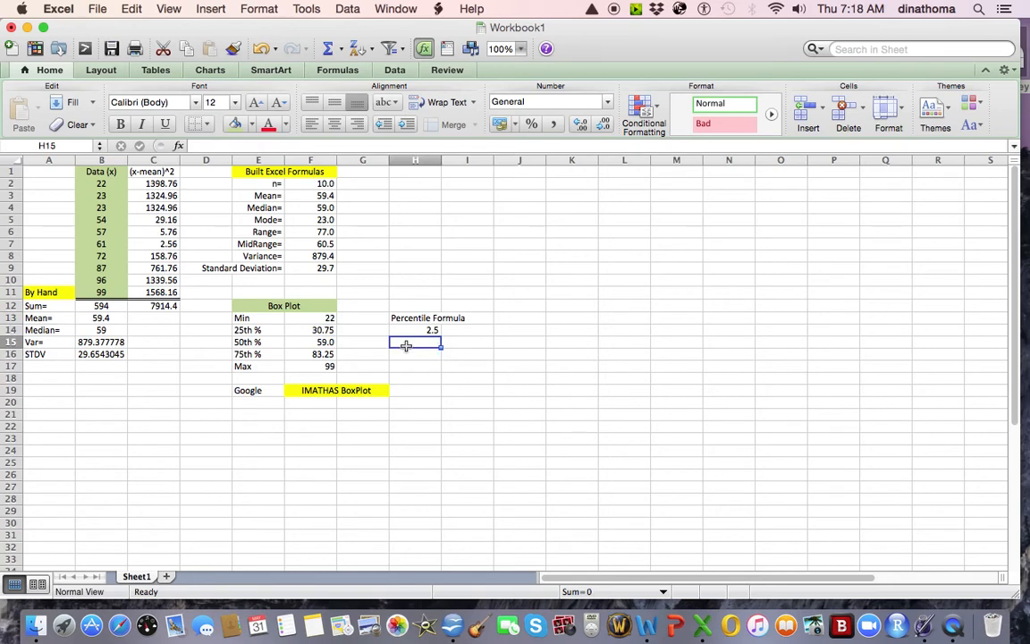
Change the position formula in cell H14 to the 50th percentile, =50/100*F2.
left_click(407, 331)
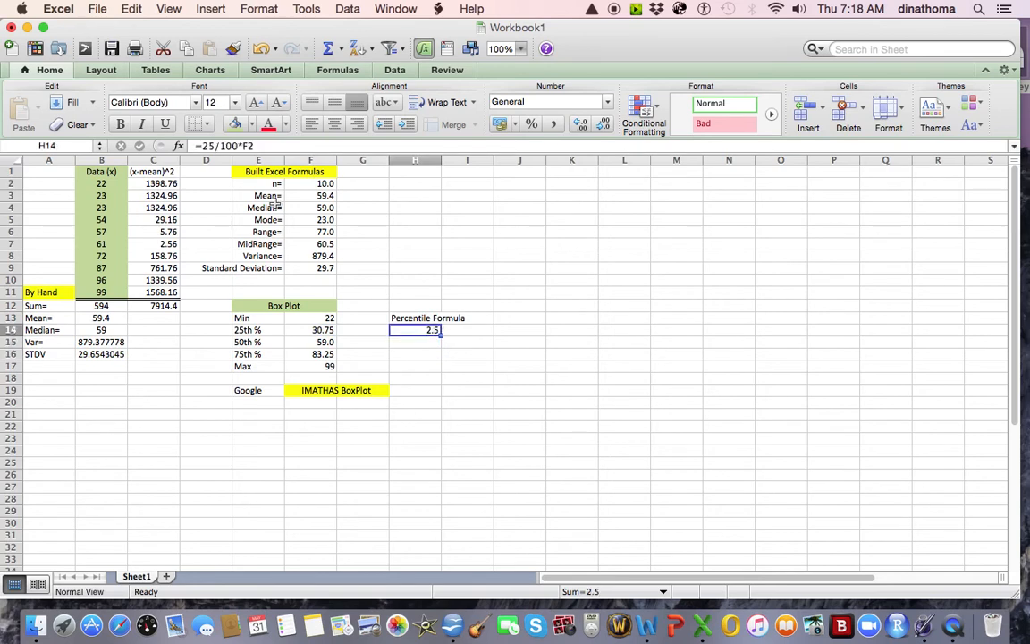
left_click(210, 145)
double_click(208, 145)
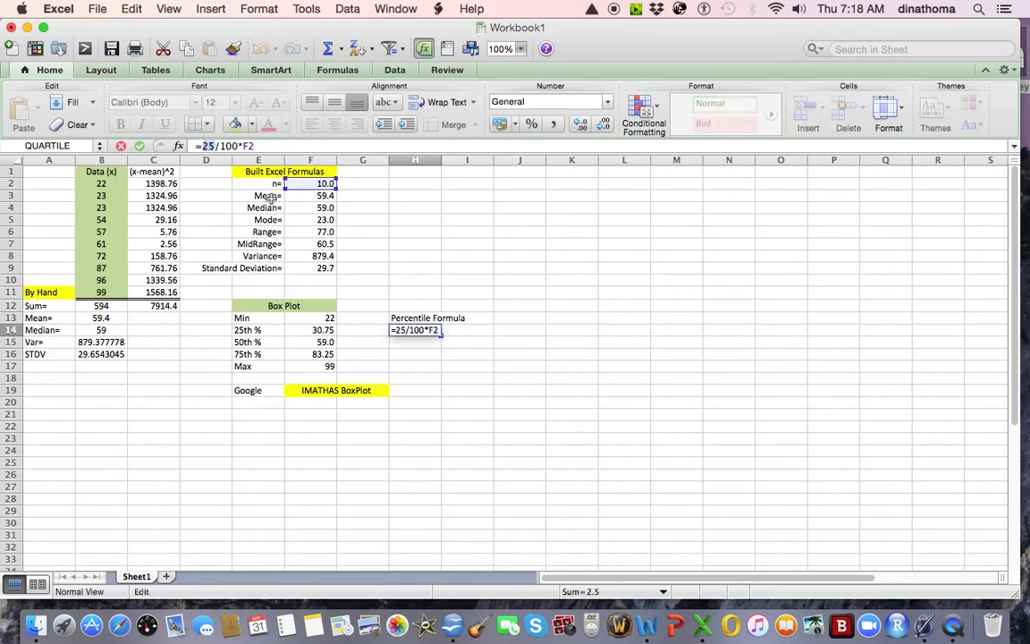
type("50")
key("Return")
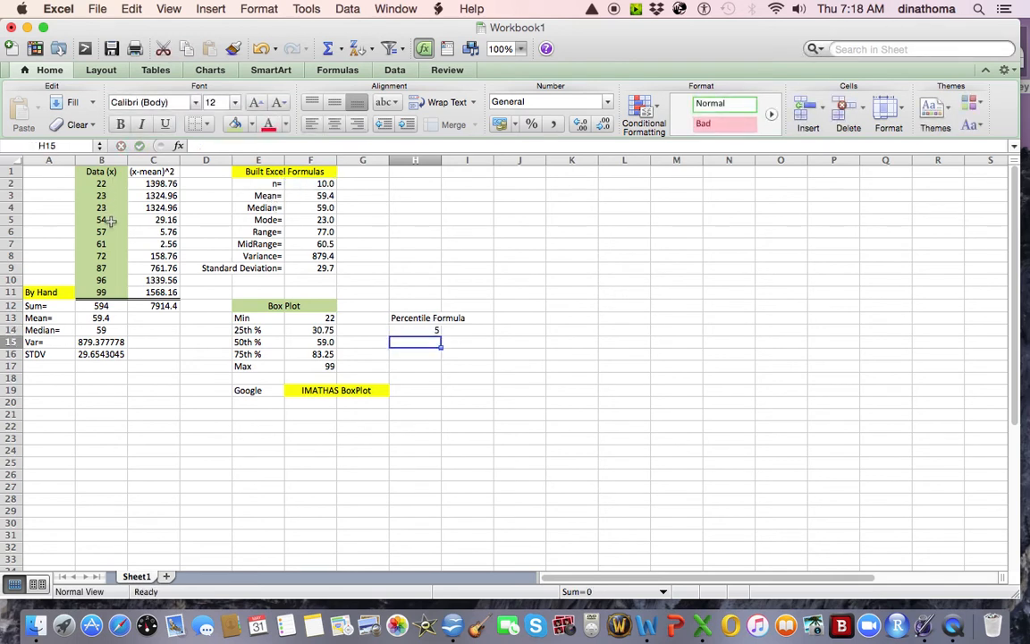
left_click(404, 330)
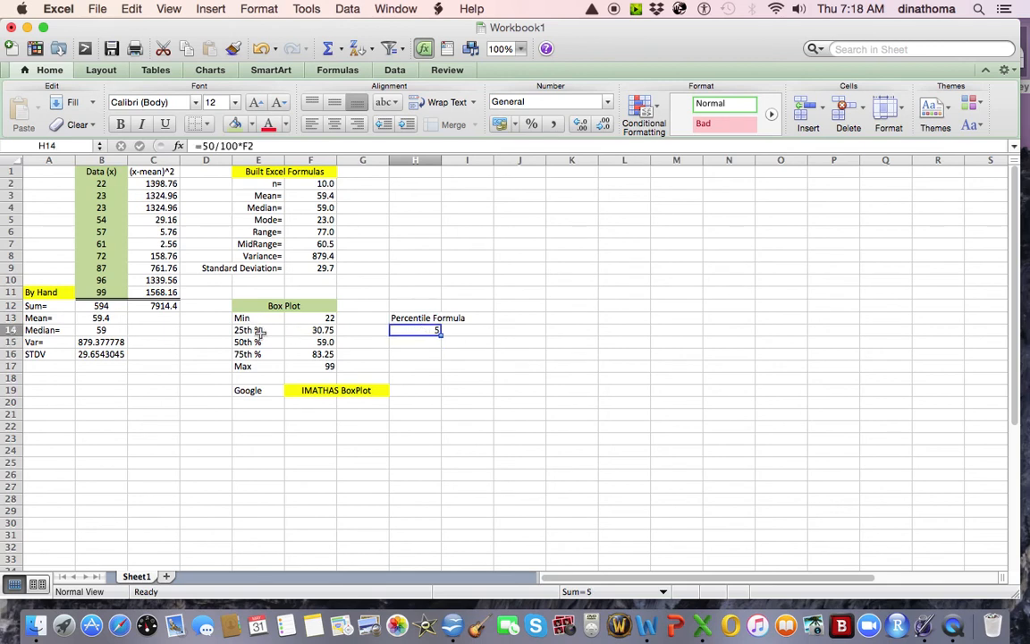
Compare the quartile formulas in F14:F16 and their percentile labels with the position formula in H14.
left_click(309, 330)
left_click(317, 355)
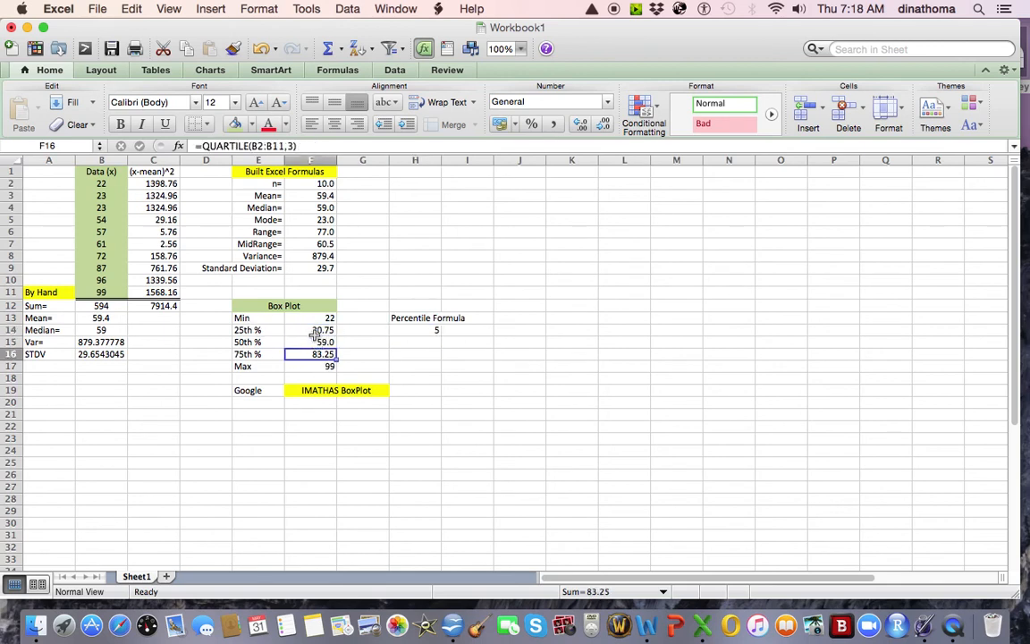
left_click(315, 332)
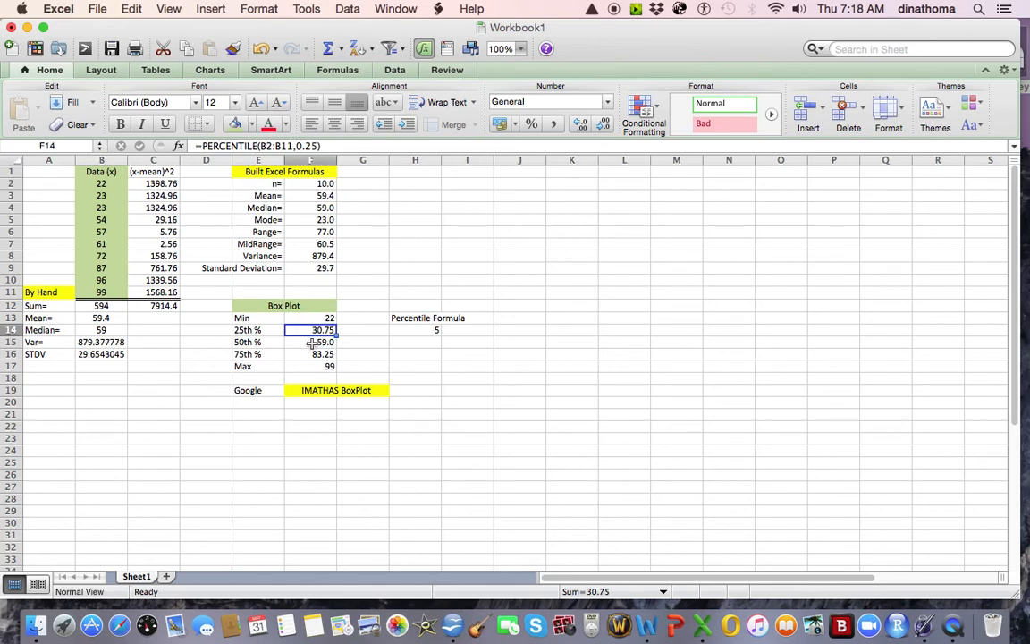
left_click(312, 343)
left_click(307, 333)
left_click(307, 342)
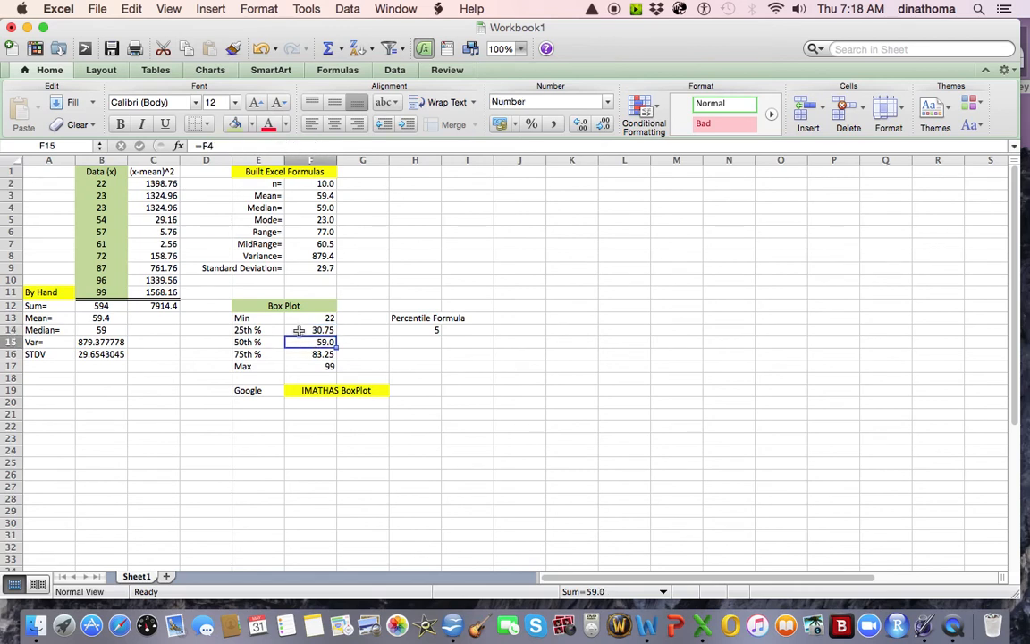
left_click(300, 330)
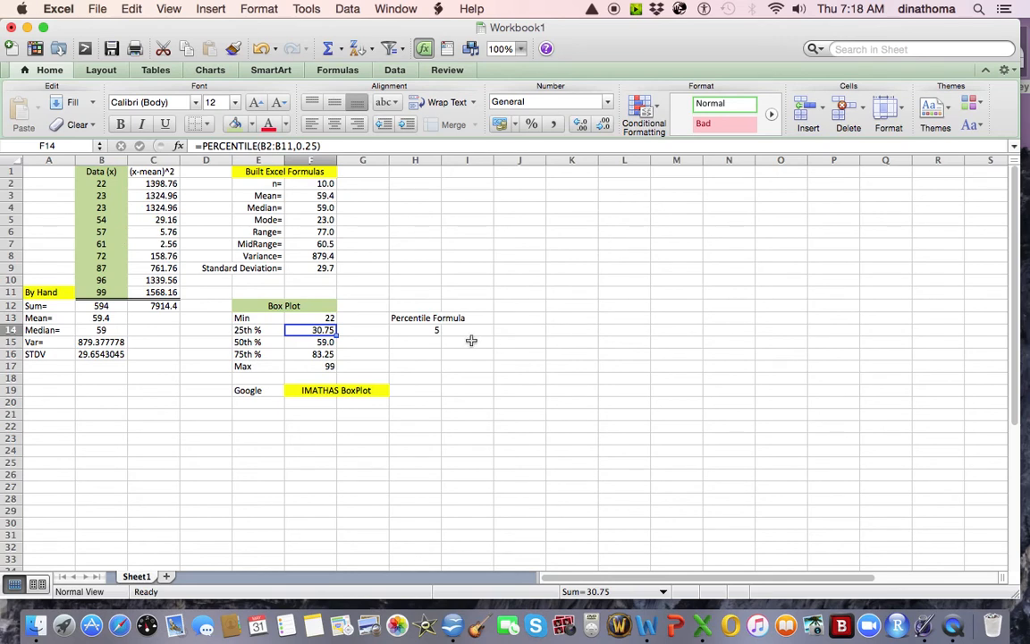
left_click(428, 330)
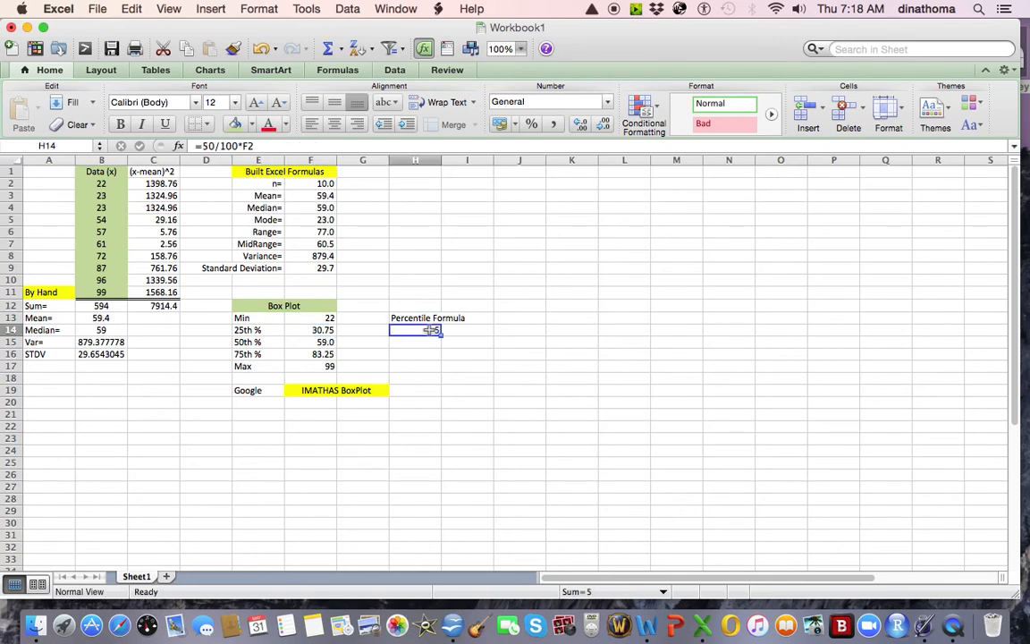
left_click(255, 330)
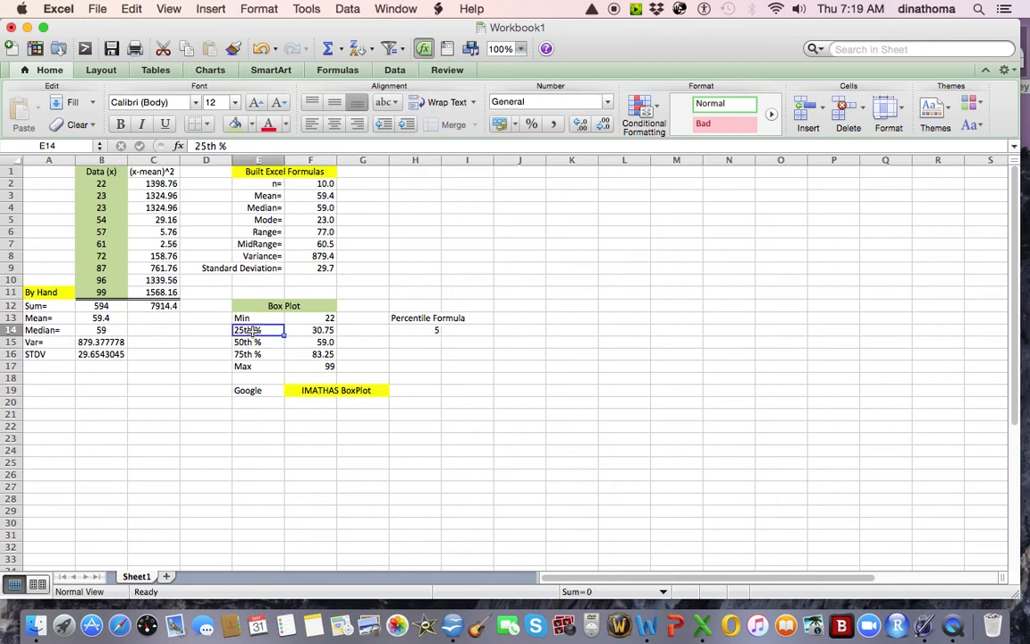
left_click(257, 343)
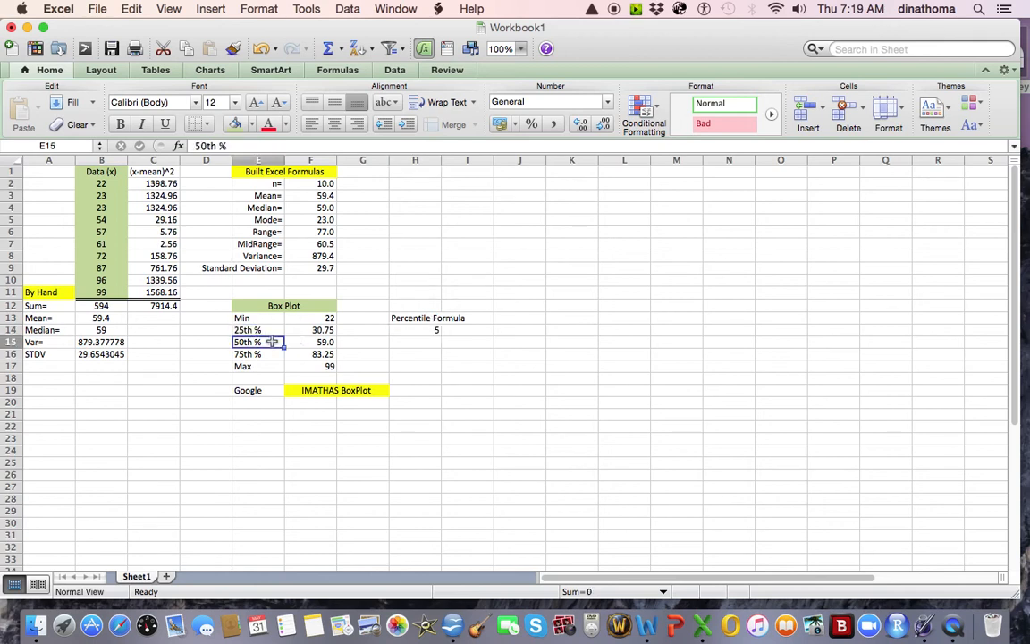
Change the position formula in cell H14 to the 25th percentile, =25/100*F2.
left_click(439, 329)
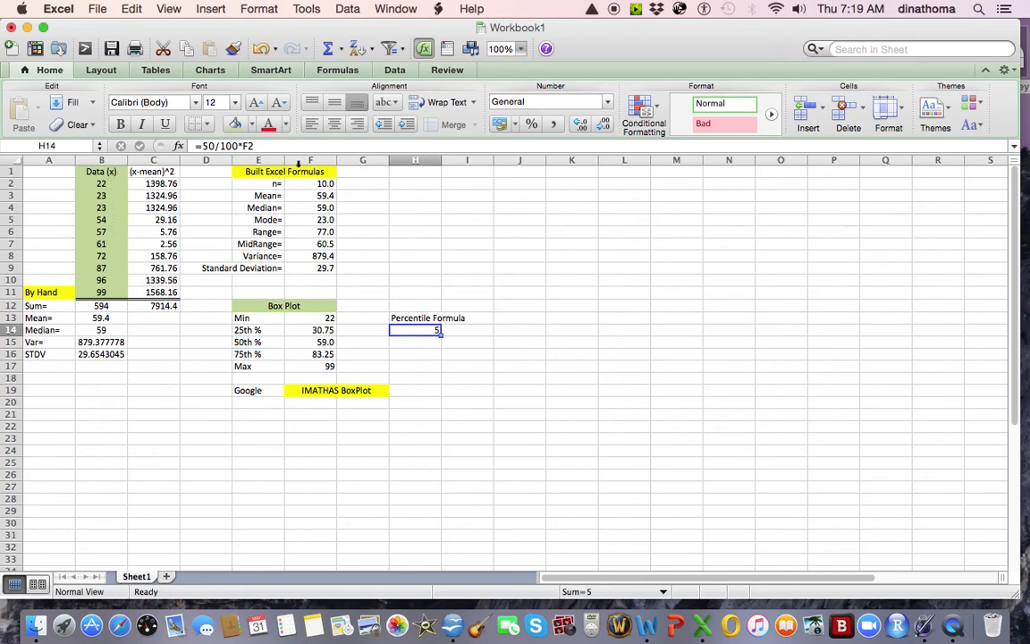
left_click(207, 145)
left_click_drag(211, 146, 205, 146)
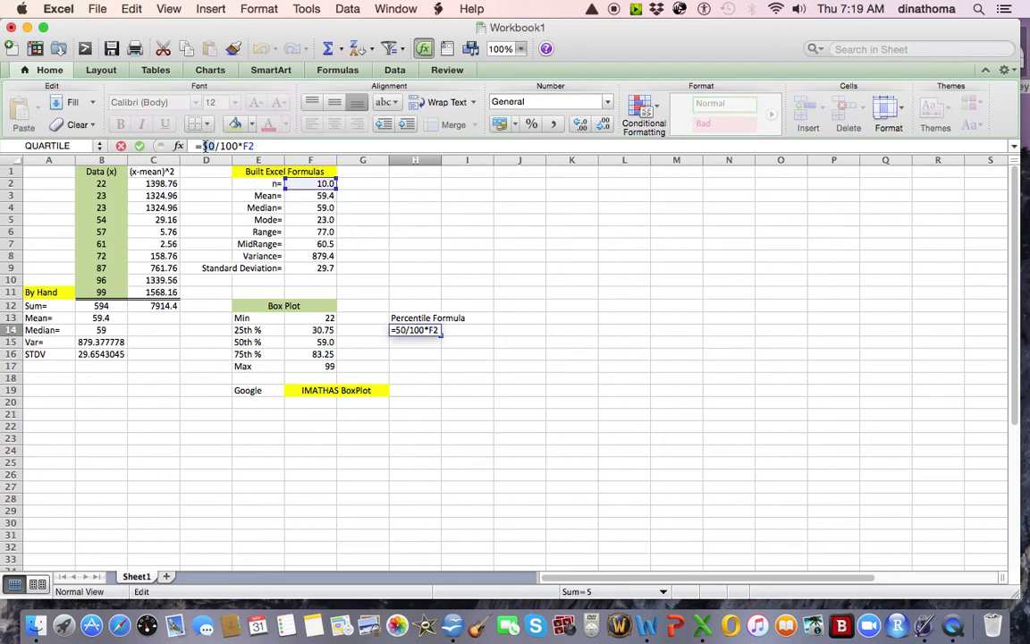
type("25")
key("Return")
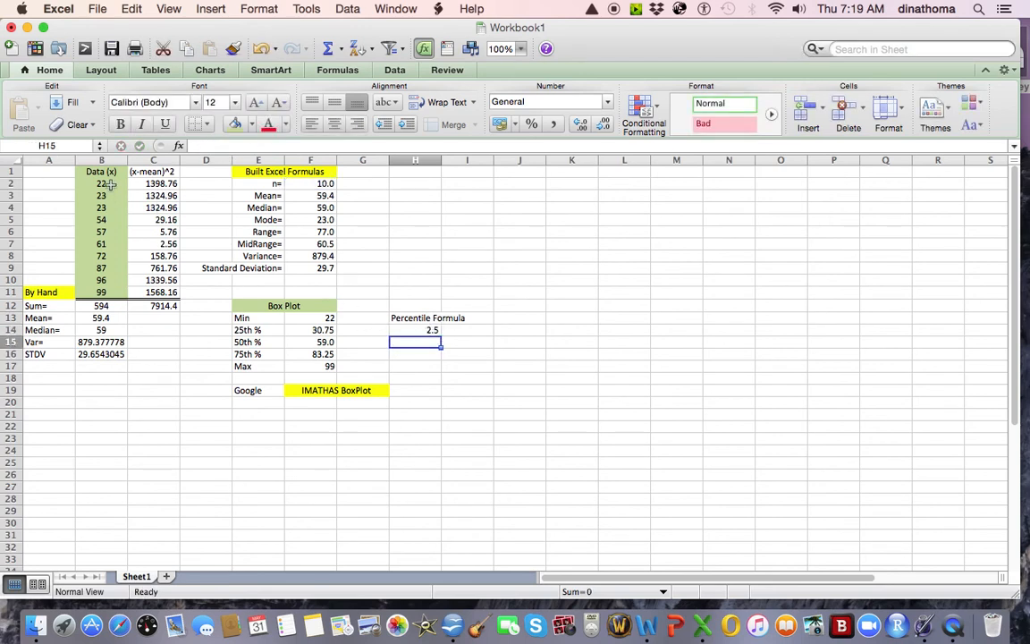
Enter the 25th percentile value 23 in cell I14 and fill the cell with green.
left_click(468, 332)
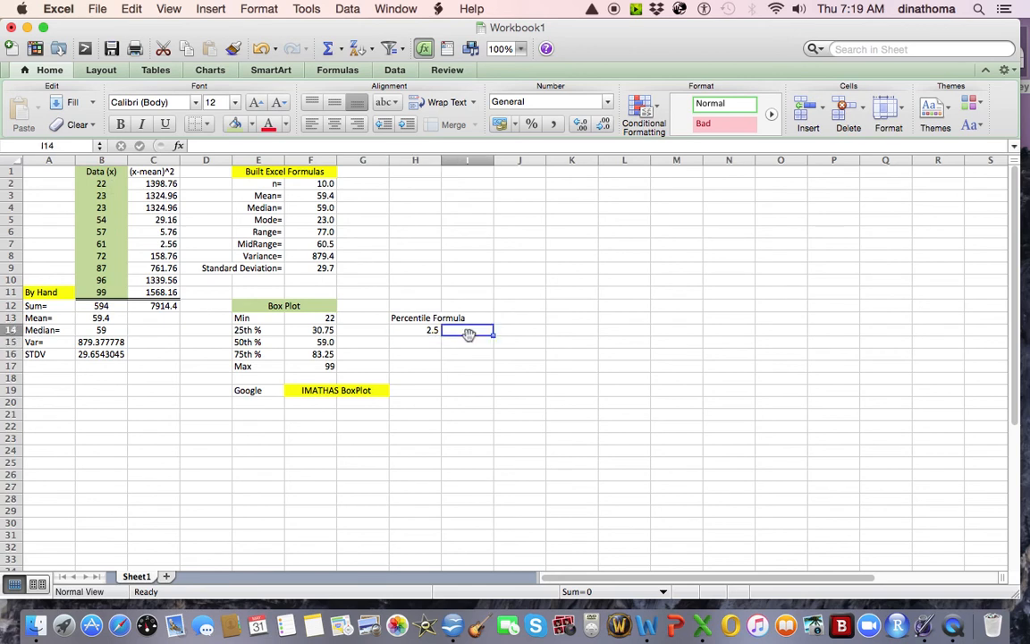
type("23")
left_click(465, 355)
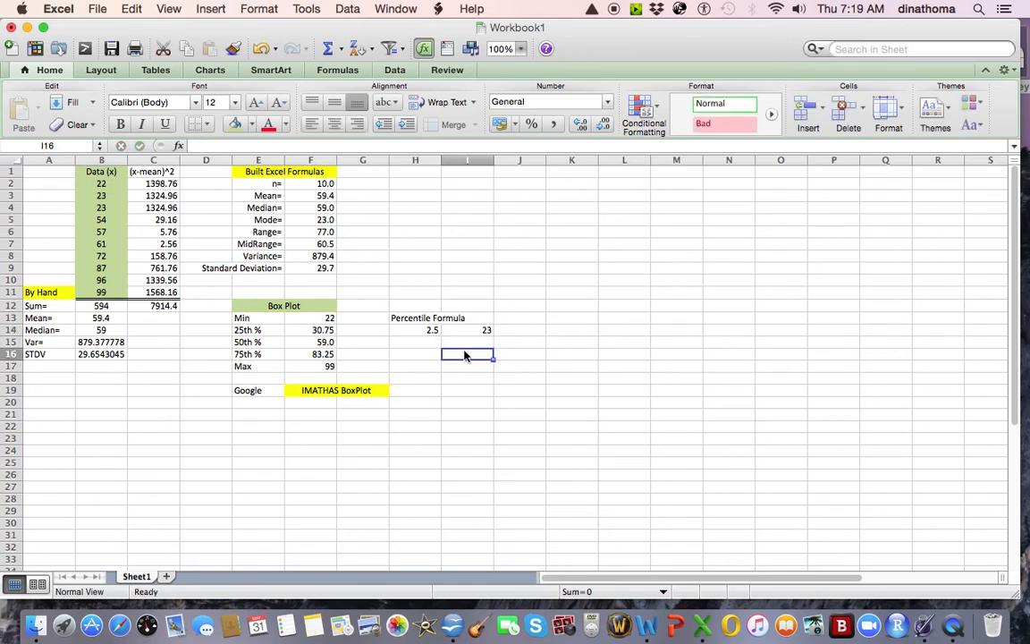
left_click(467, 330)
left_click(234, 123)
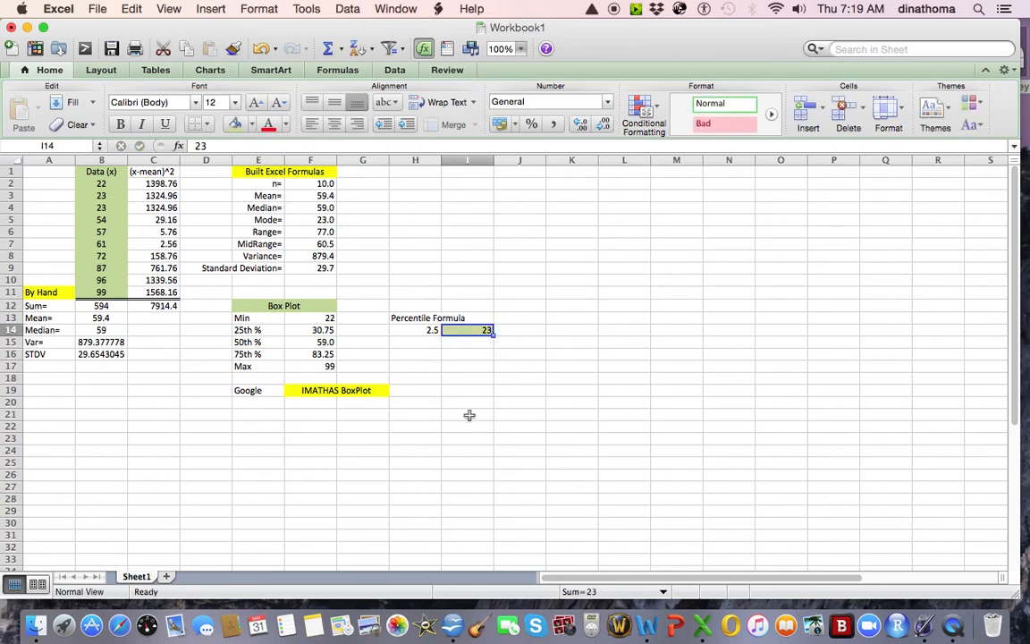
left_click(467, 403)
Enter the note "Round Up" in cell H15, below the calculated percentile position.
left_click(420, 342)
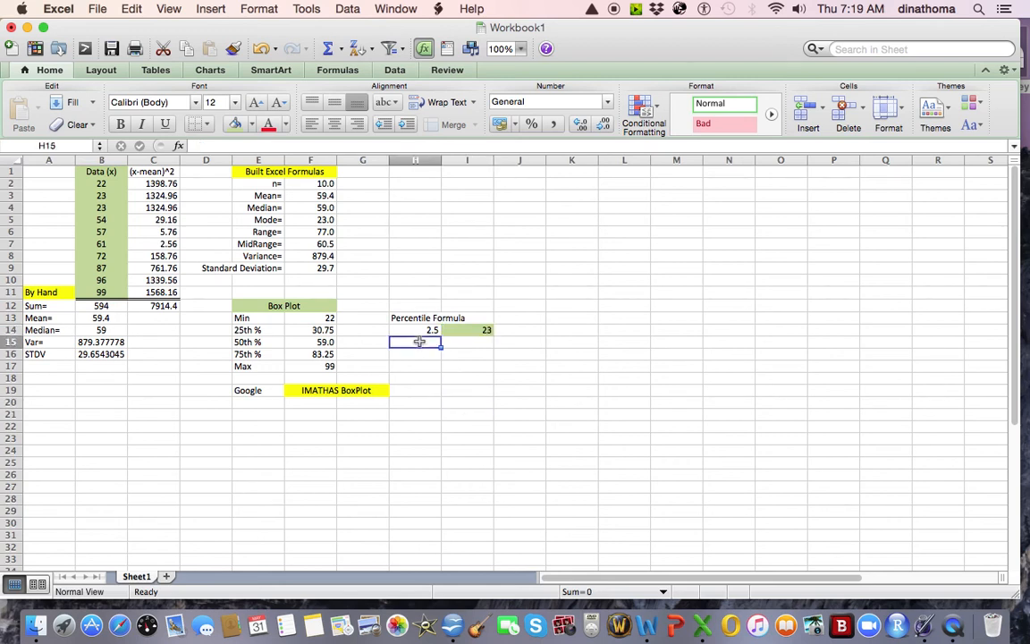
type("Round Up")
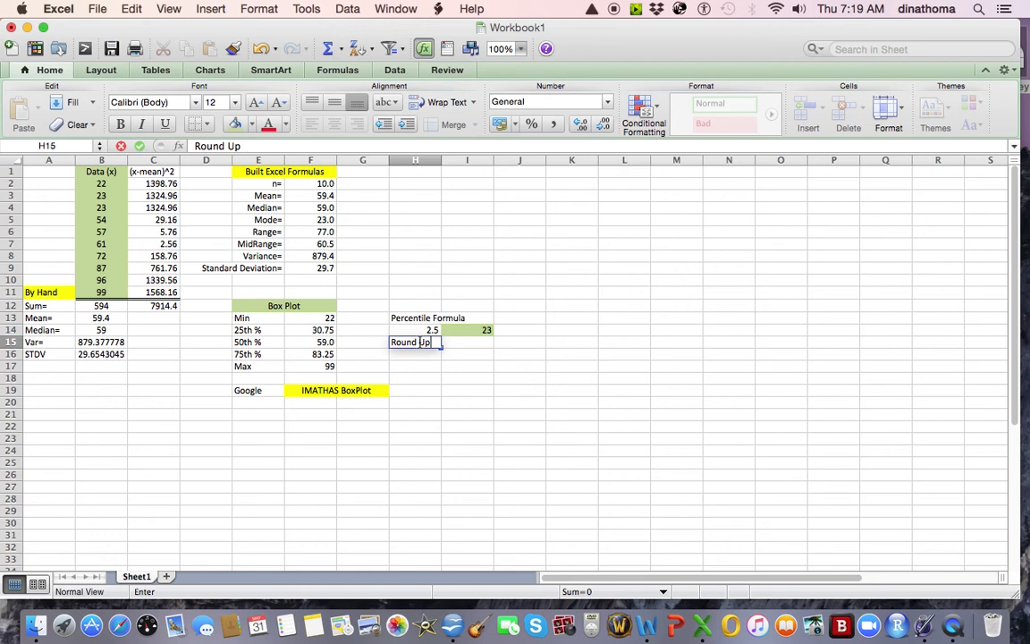
left_click(465, 294)
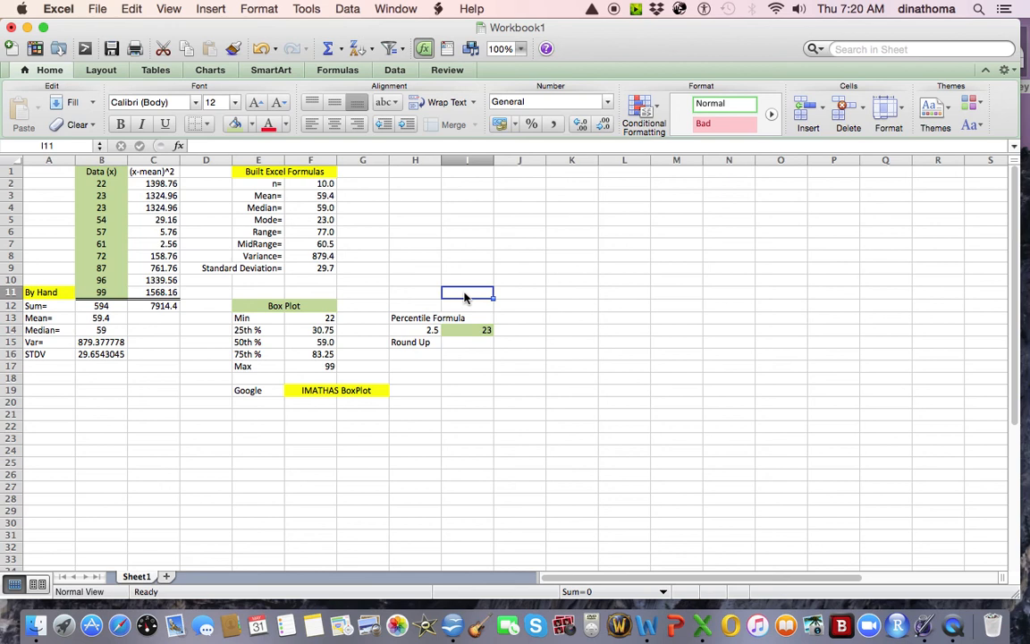
left_click(322, 330)
left_click(342, 330)
left_click(313, 327)
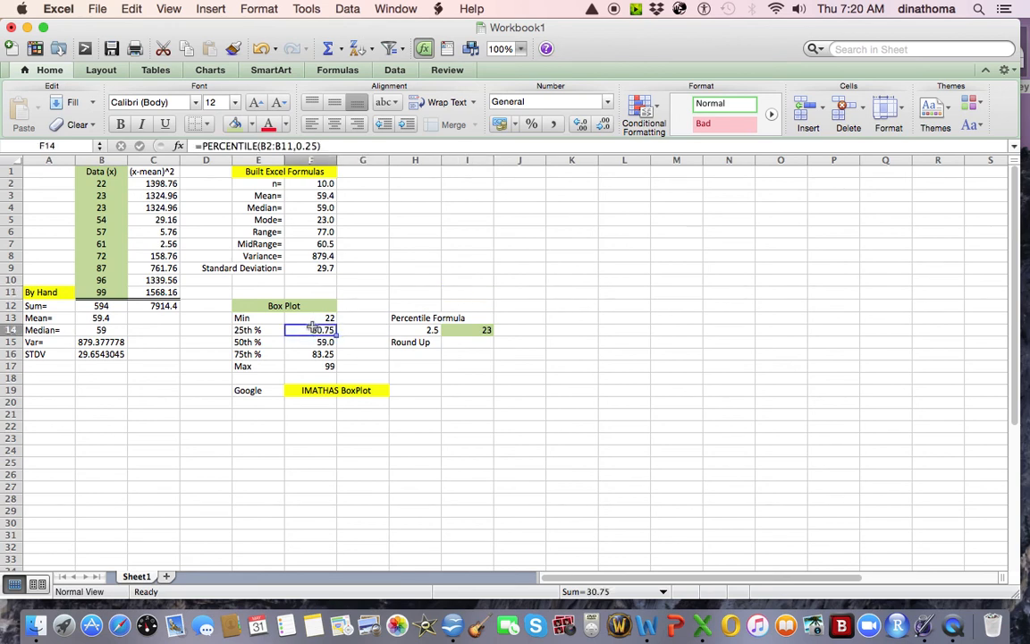
left_click(305, 145)
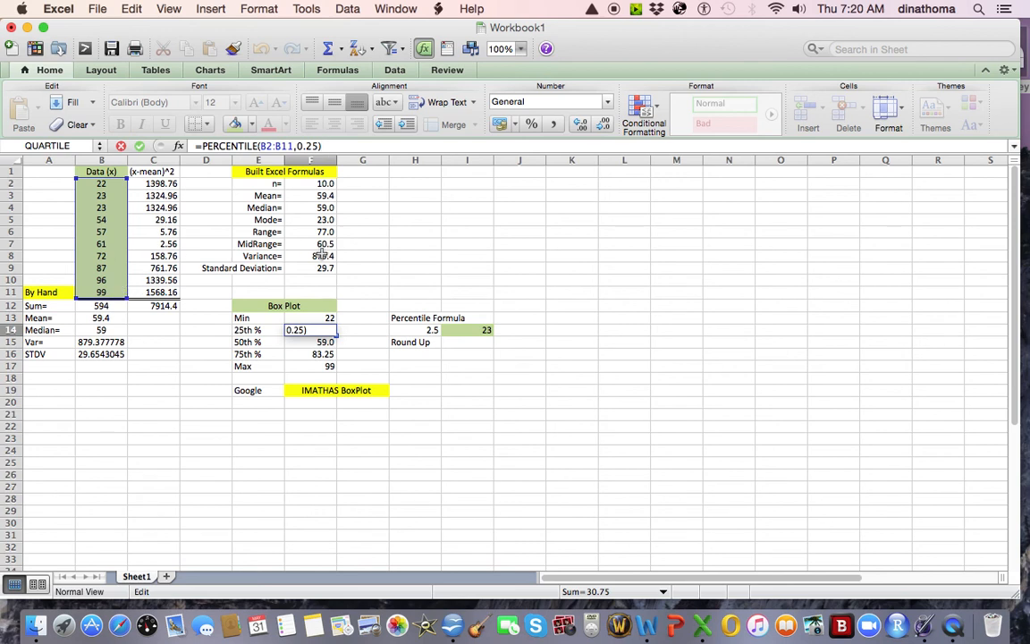
type("+")
left_click(450, 445)
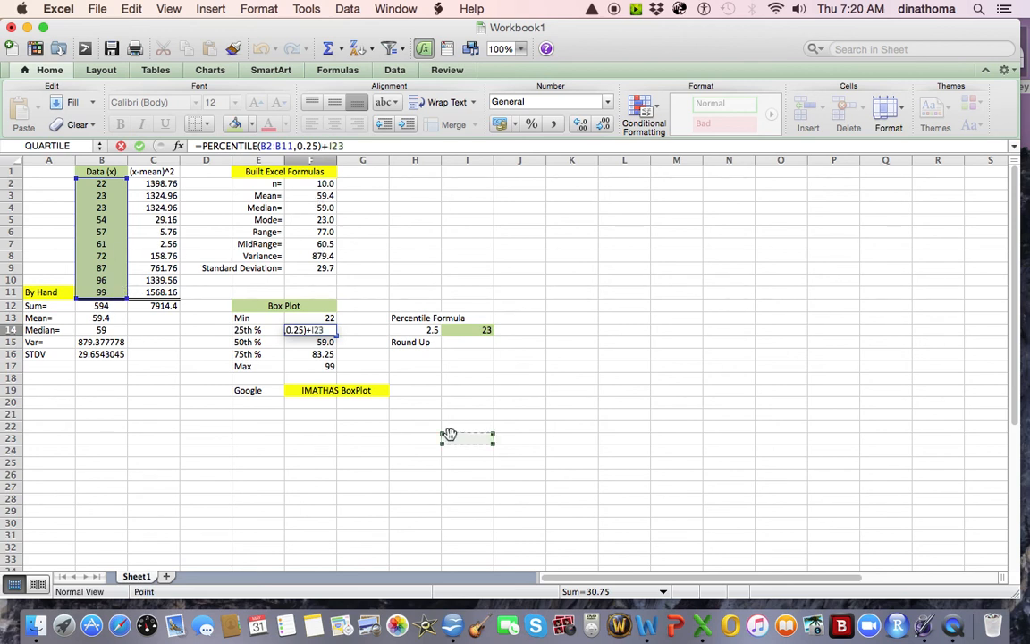
key("XF86MonBrightnessUp")
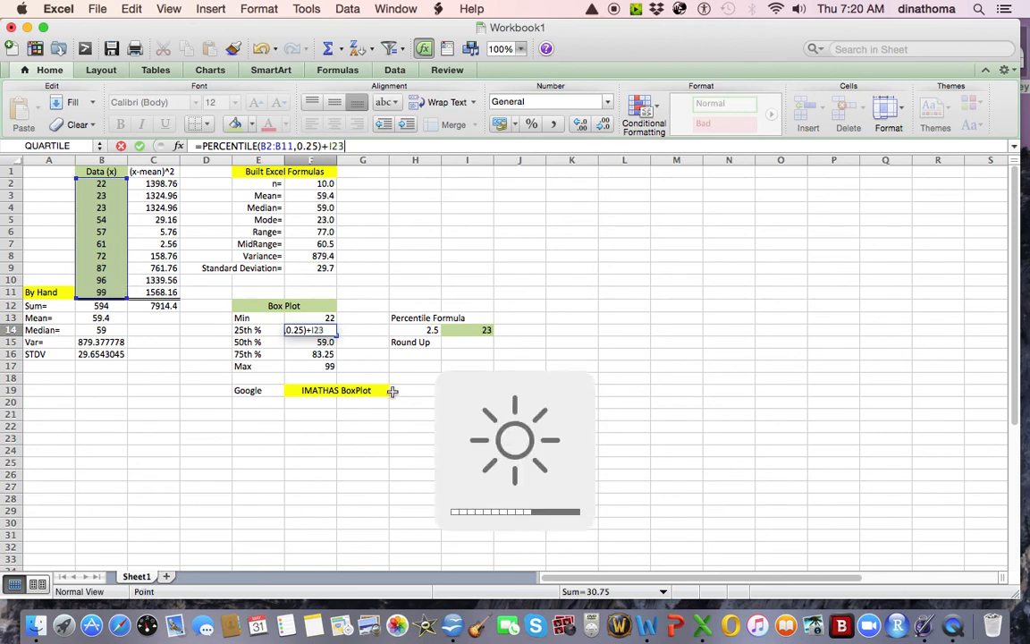
key("Return")
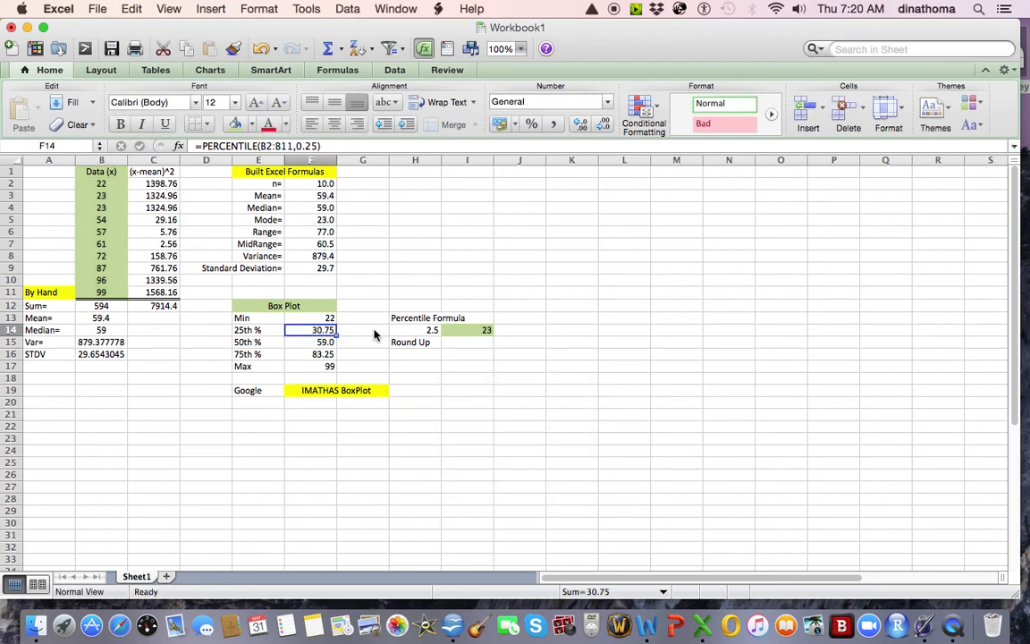
Select the Google "IMATHAS BoxPlot" reference across E19:H19 for review.
left_click(457, 414)
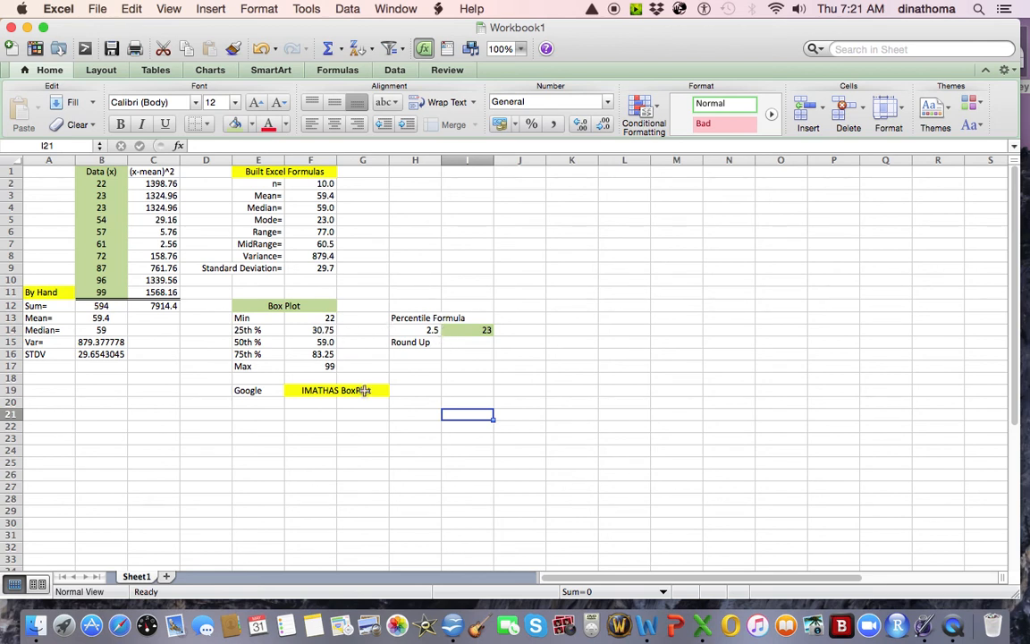
left_click_drag(246, 390, 416, 389)
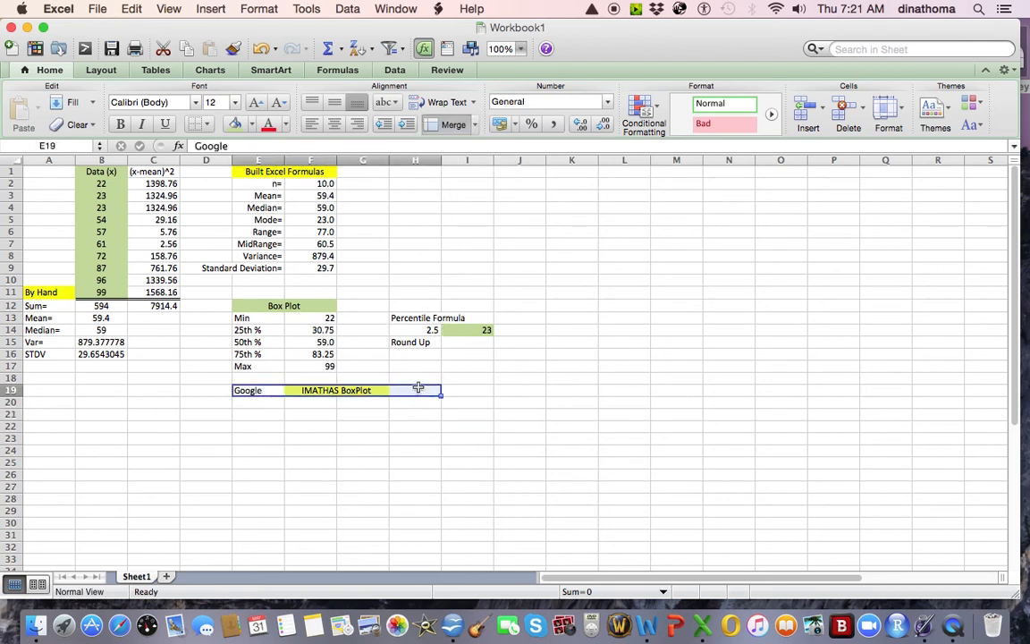